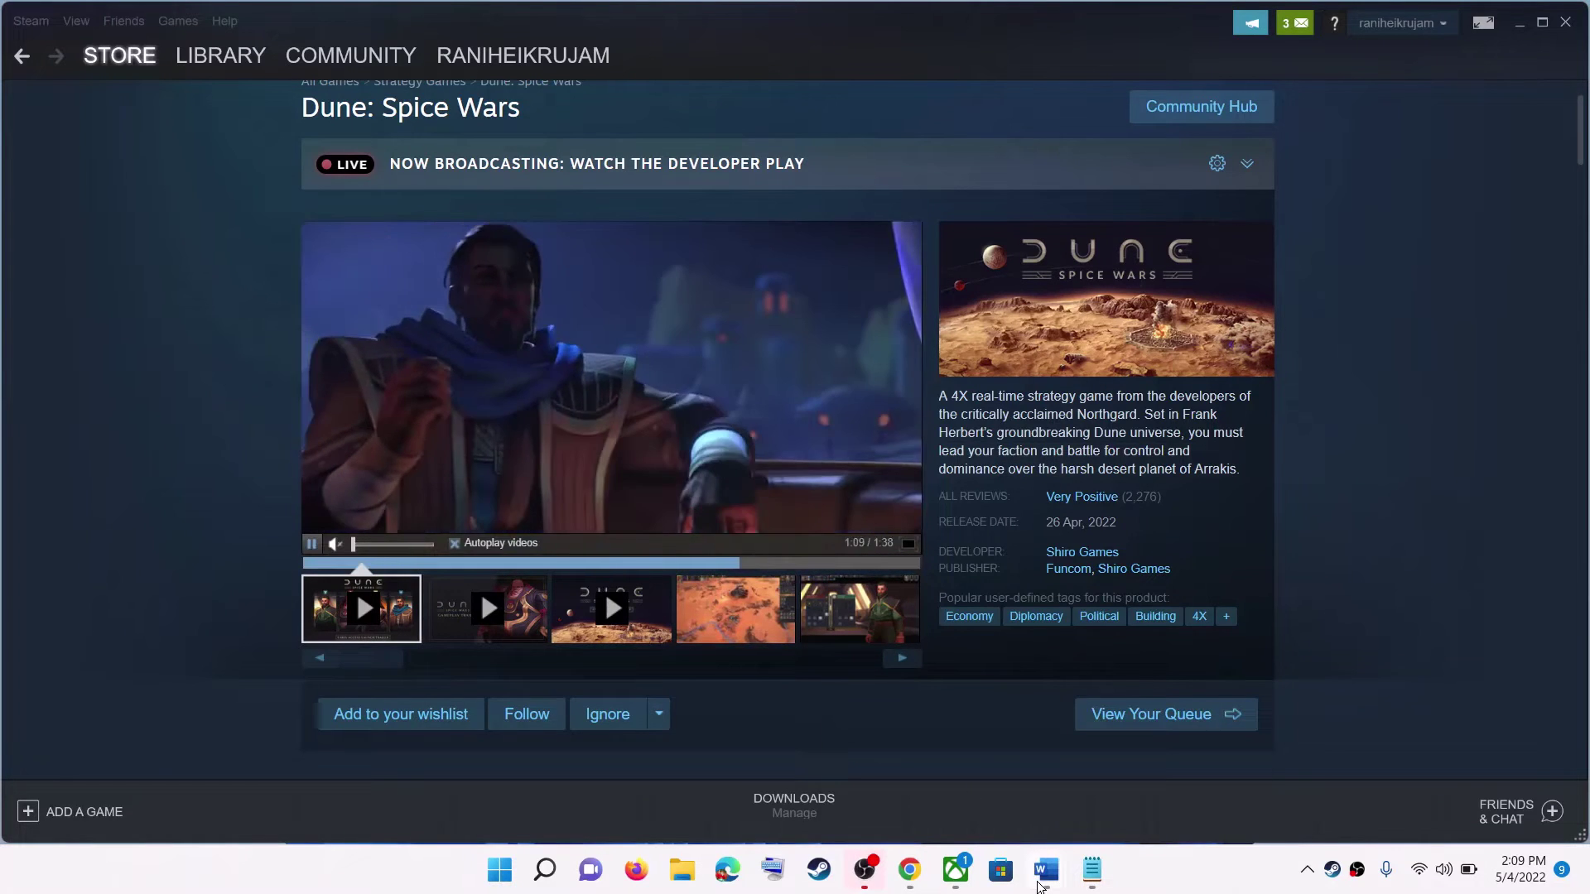
- Bring the Fix Dune Spice Wars Black Screen guide forward and highlight its Step 1 heading
mouse_move(1040, 884)
click(923, 795)
drag(263, 484, 918, 487)
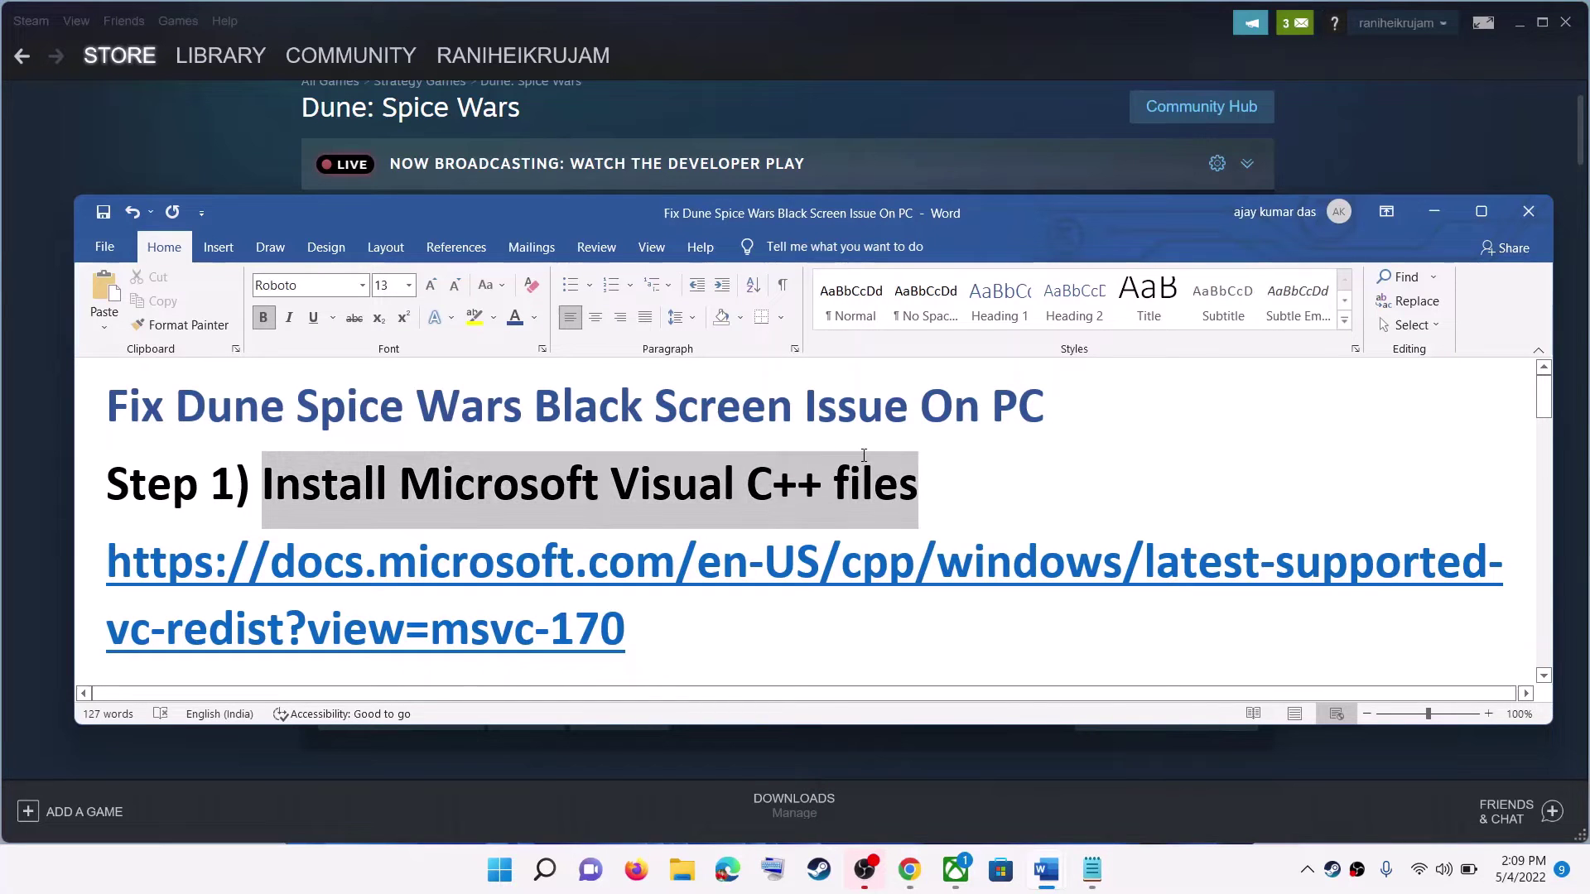
- Copy the guide's docs.microsoft.com Visual C++ download link and switch to that downloads page
click(723, 626)
triple_click(308, 602)
right_click(308, 603)
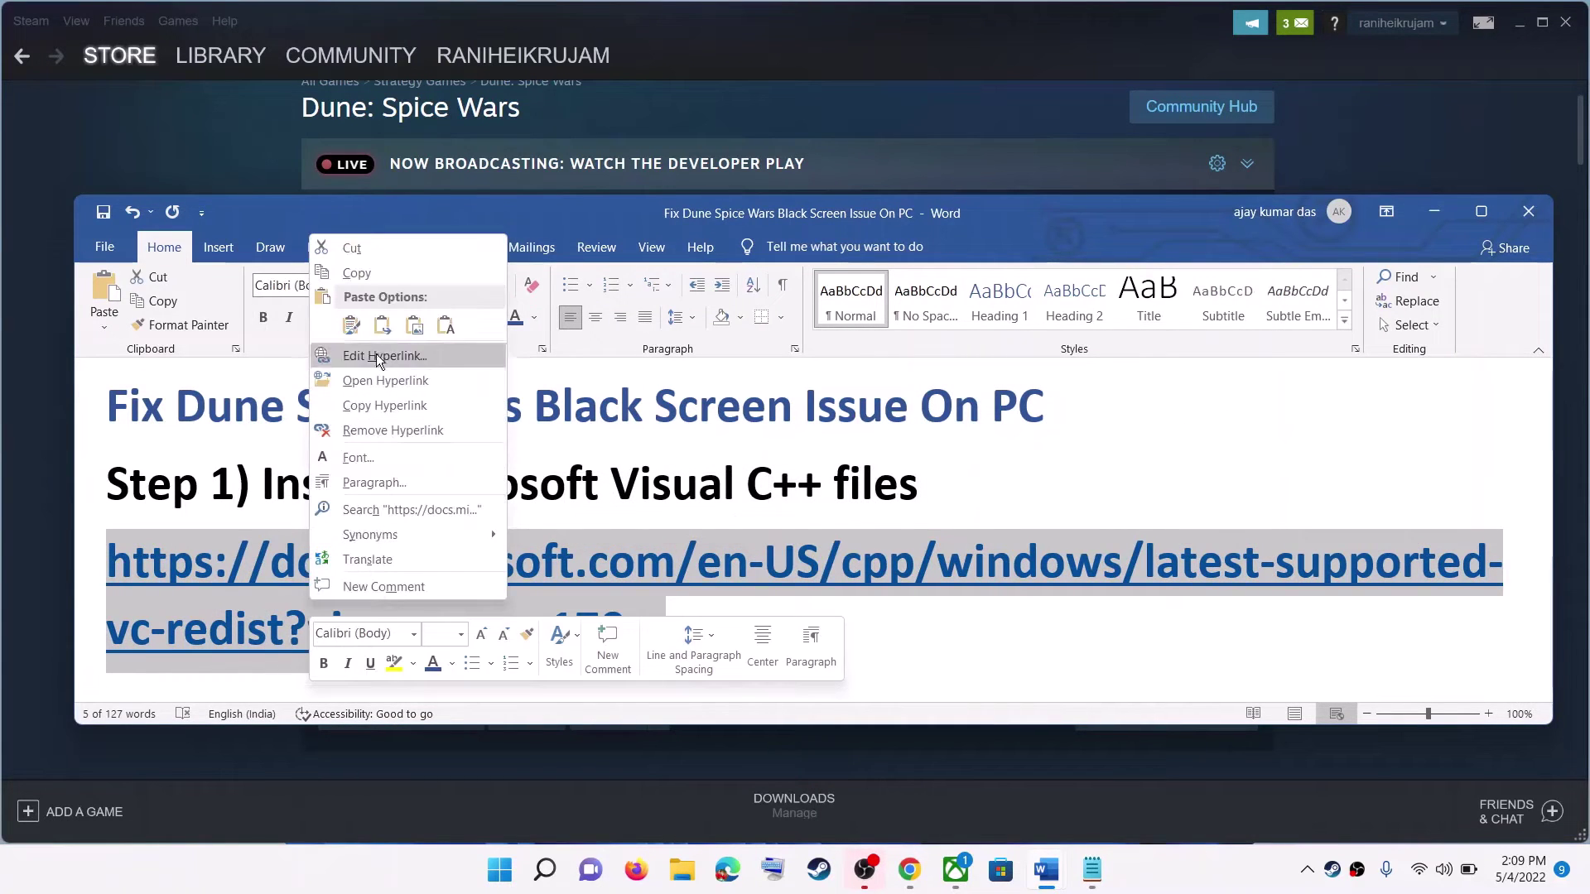
click(379, 276)
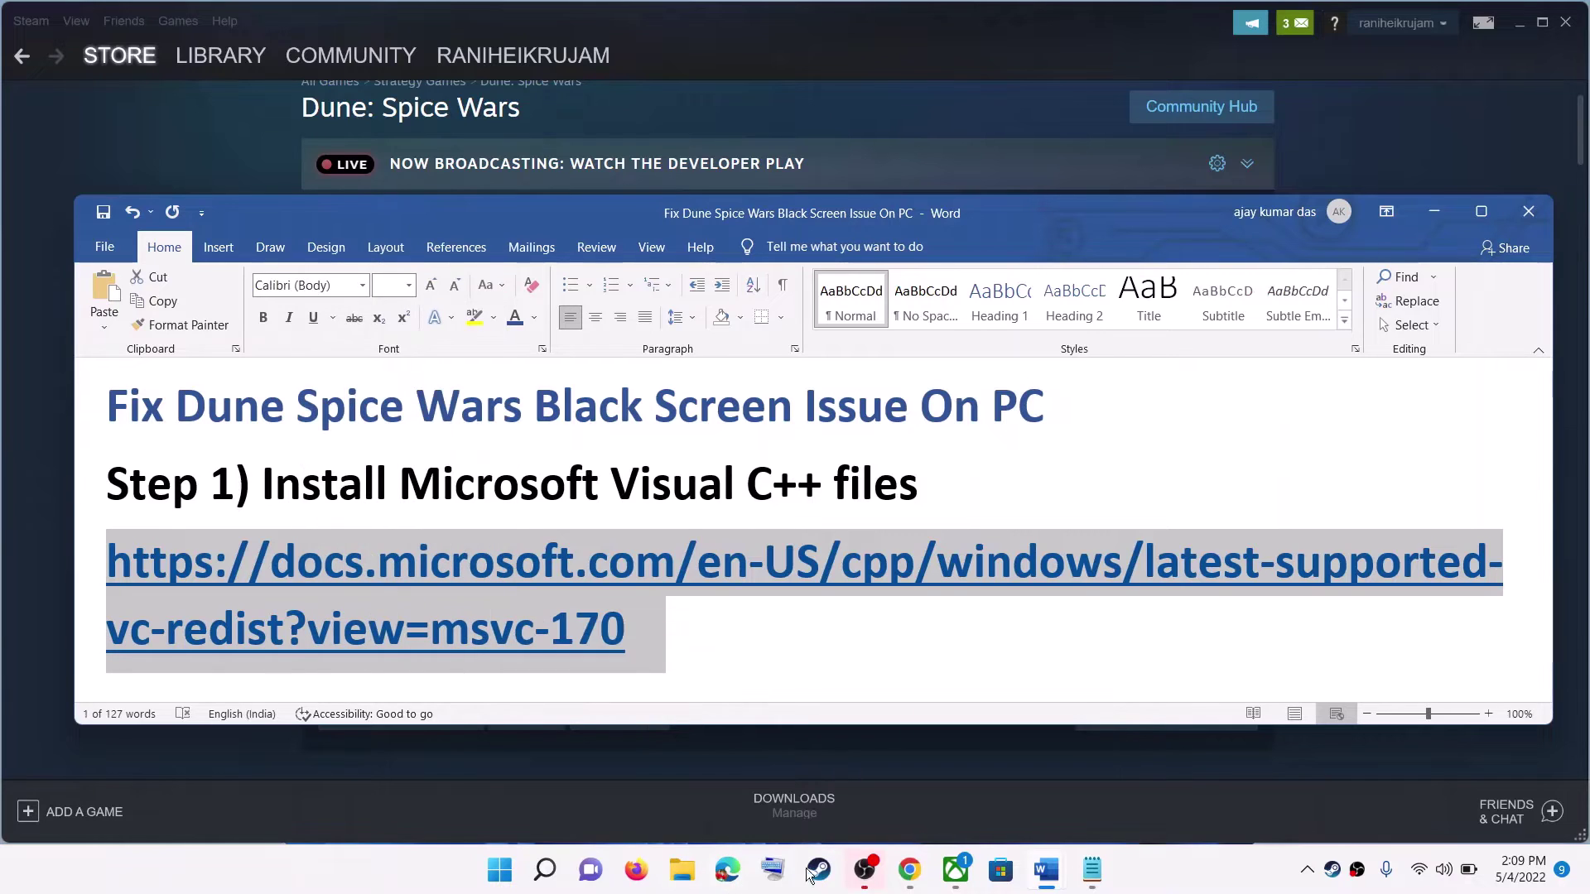
click(909, 870)
- Find the X86 and X64 entries in the Visual Studio 2015–2022 table, then launch the downloaded x86 VC_redist installer
scroll(816, 510, up, 5)
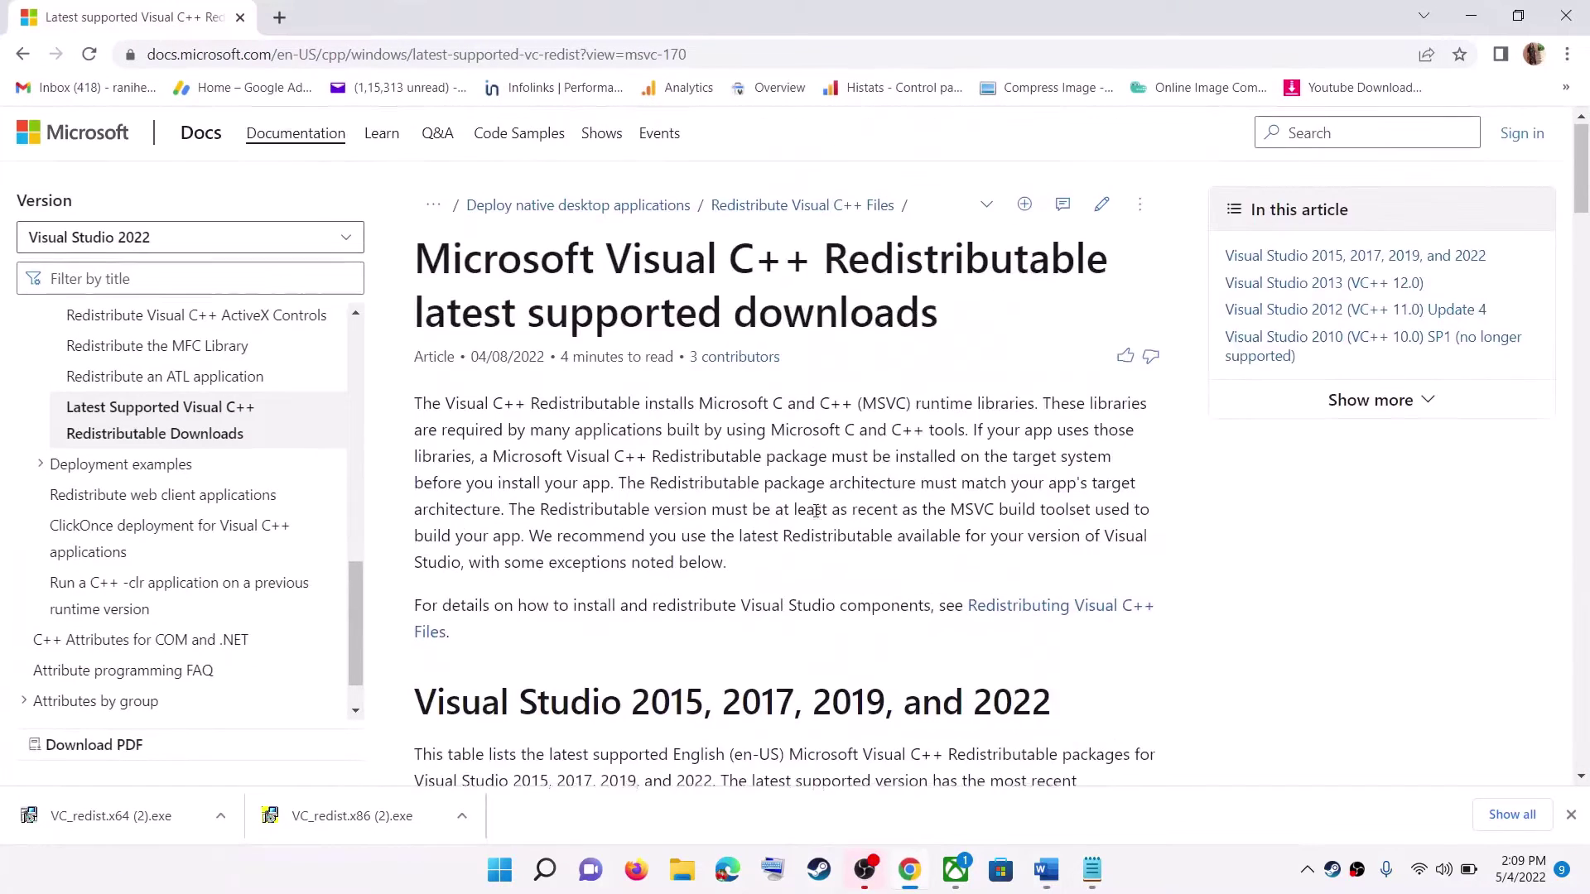
scroll(546, 407, down, 3)
drag(441, 403, 1034, 400)
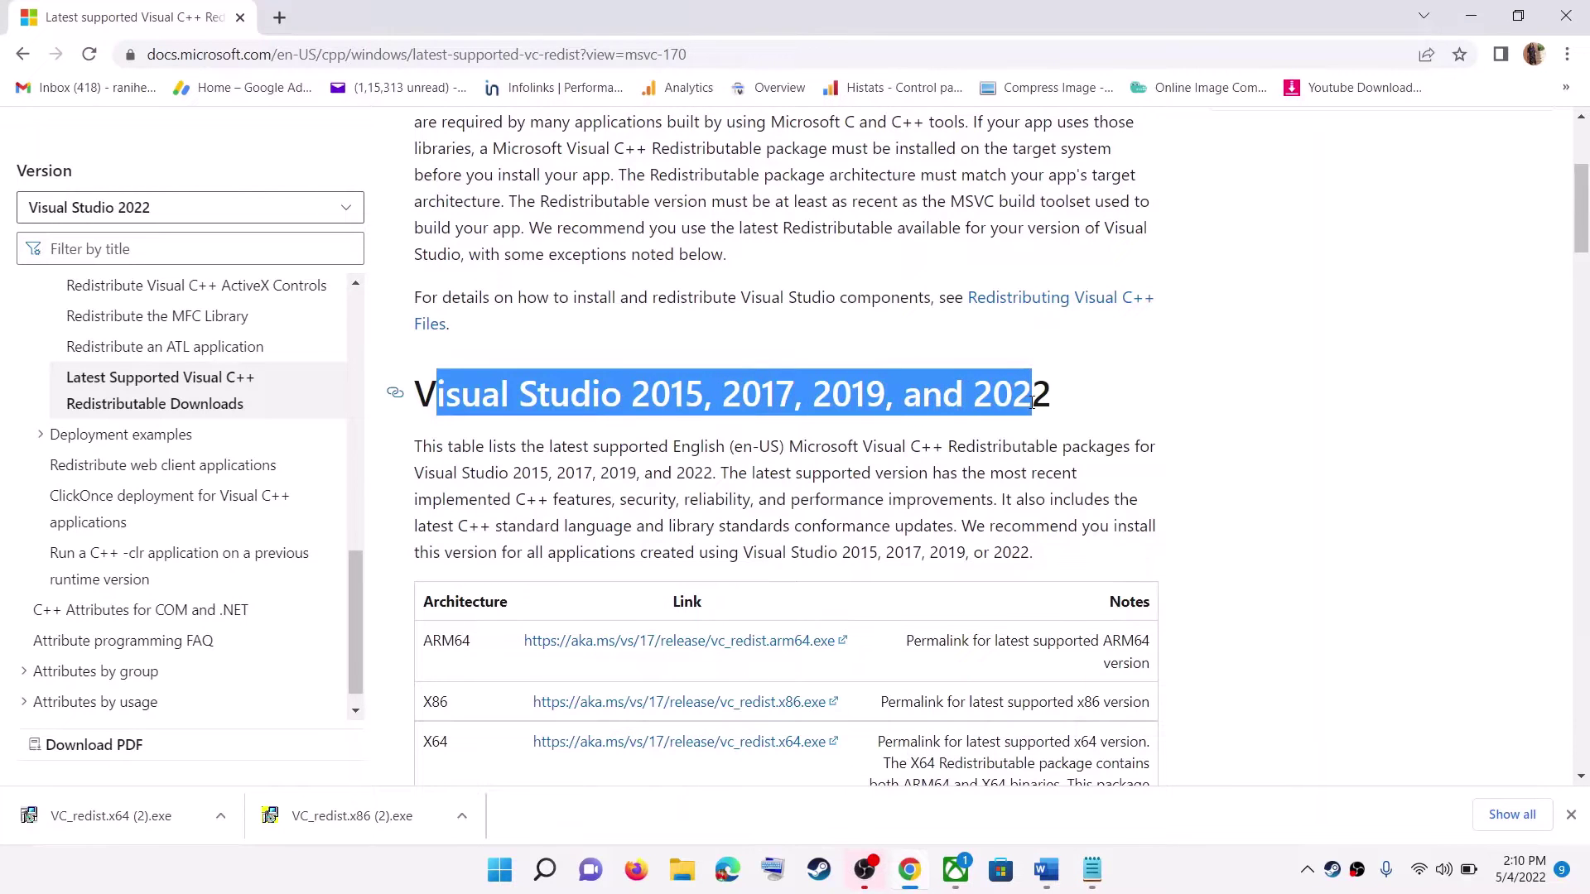
scroll(418, 590, down, 1)
double_click(429, 597)
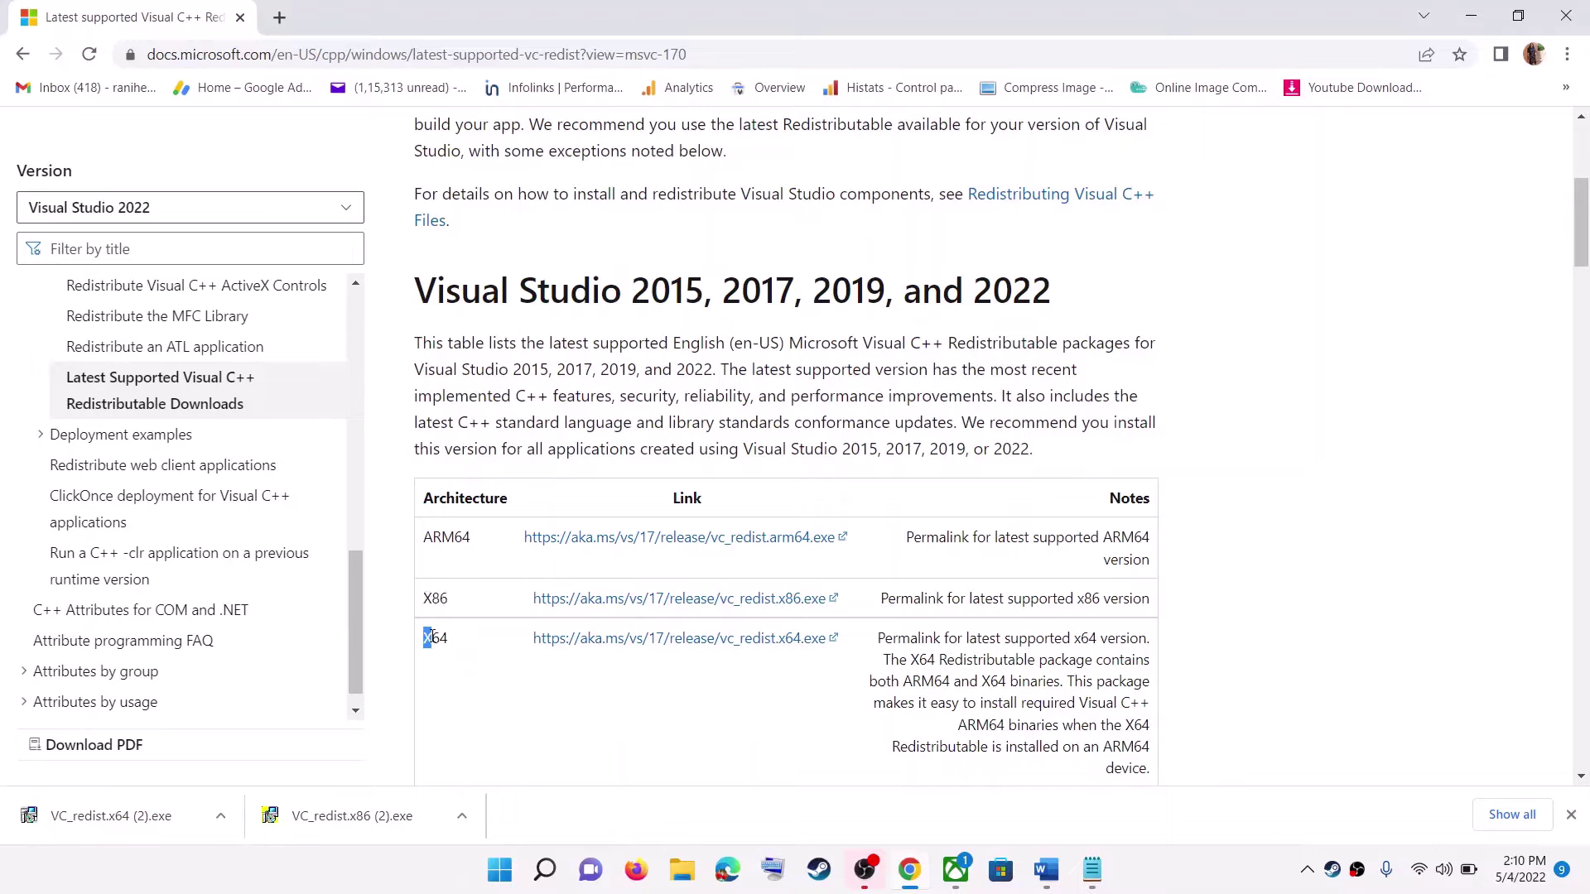
drag(432, 637, 538, 638)
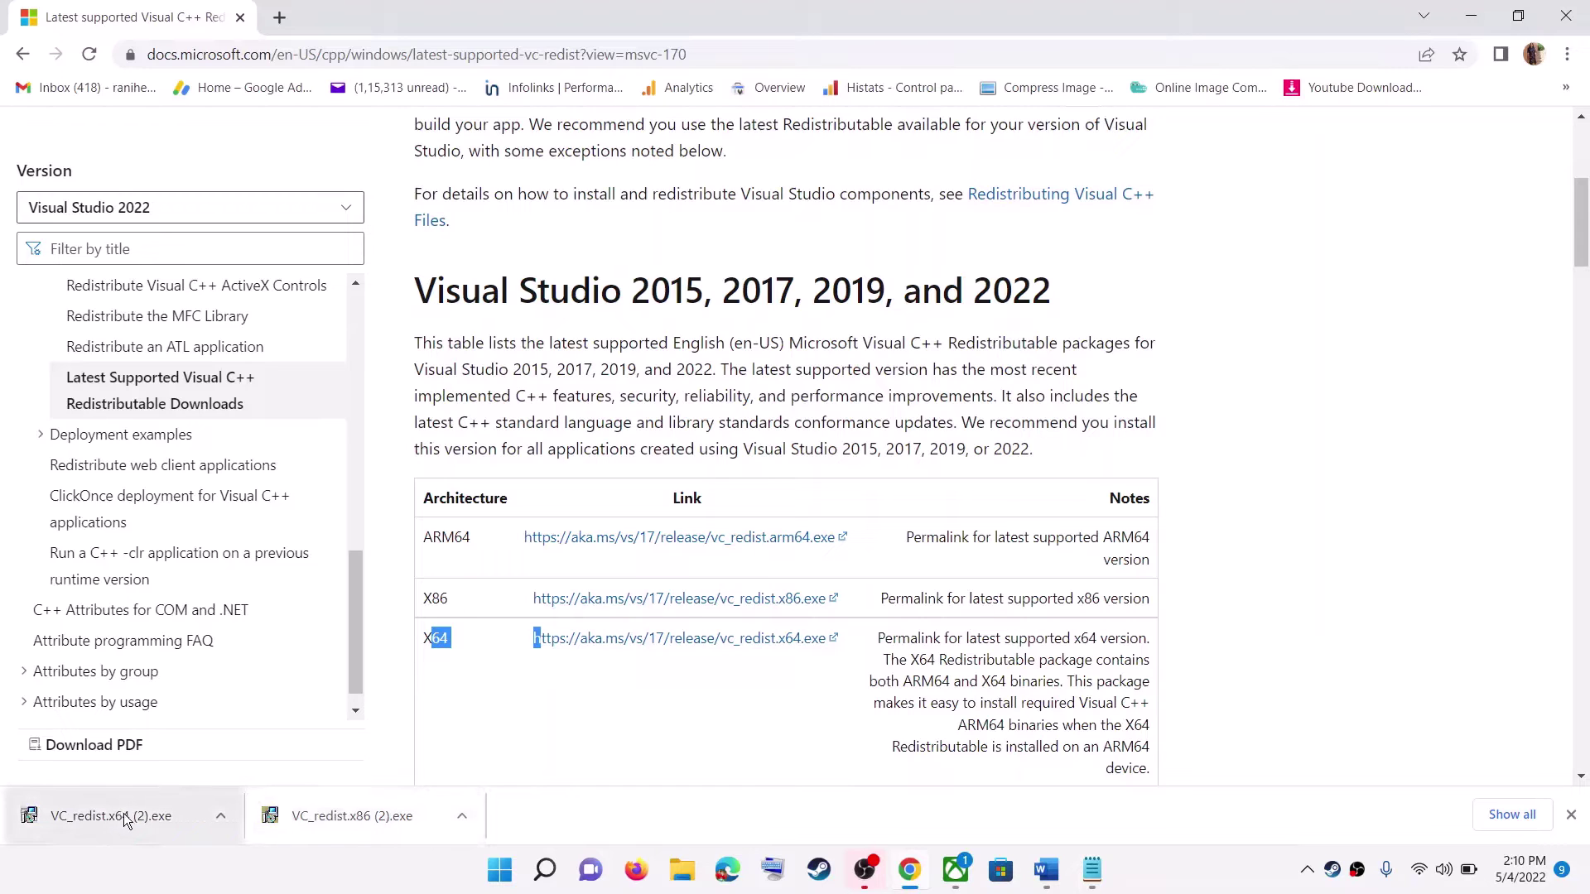
click(257, 835)
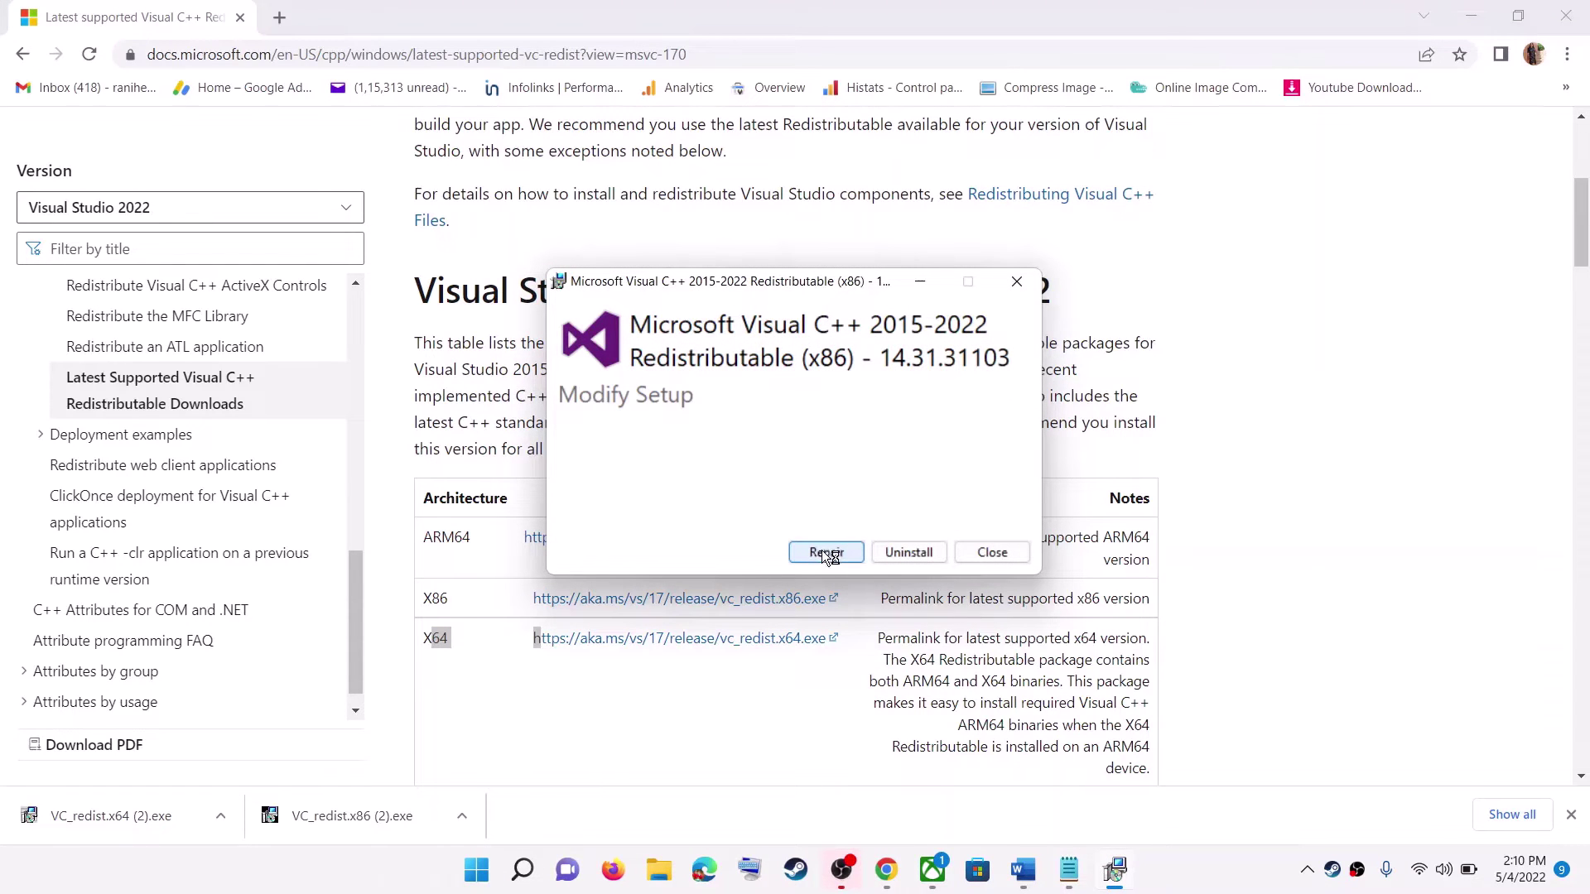
- Repair the x86 and x64 Visual C++ 14.31.31103 redistributables, approving each UAC prompt
click(822, 552)
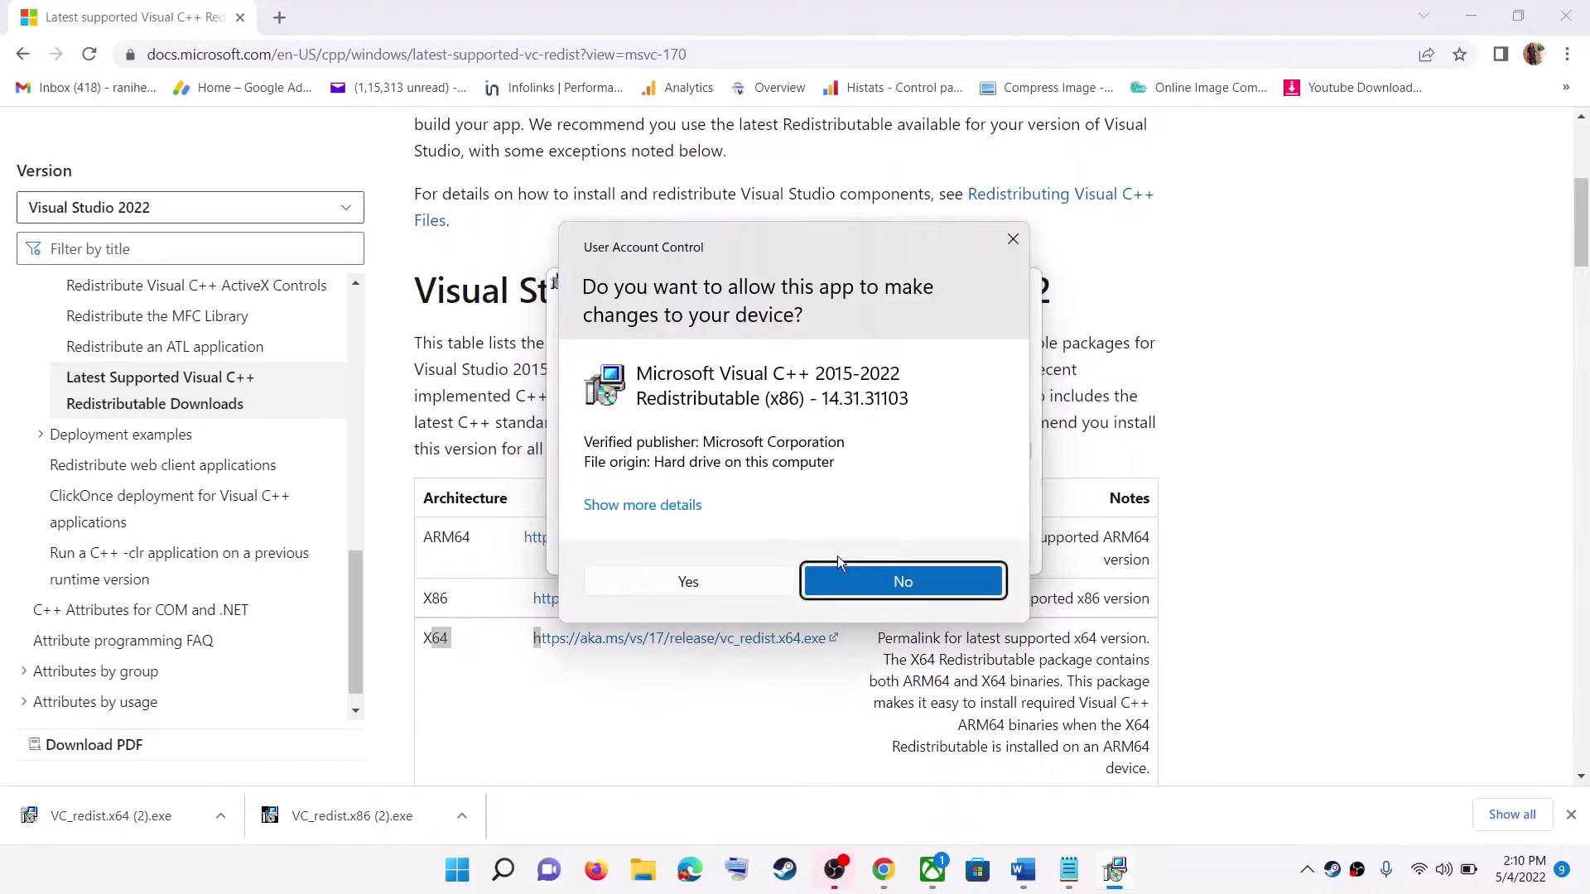
click(713, 589)
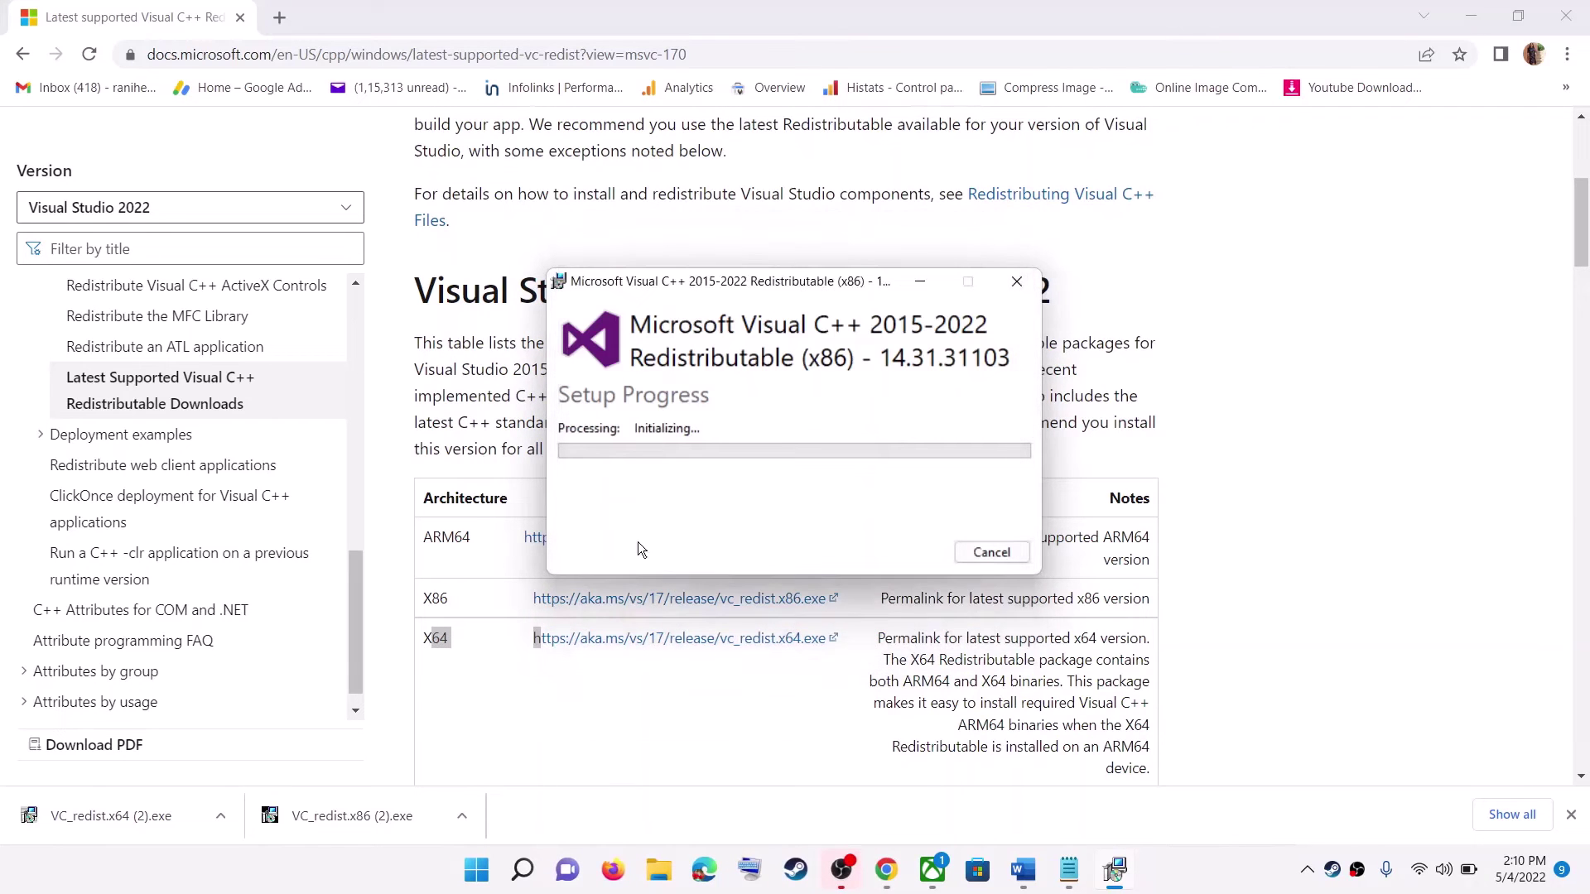
click(107, 819)
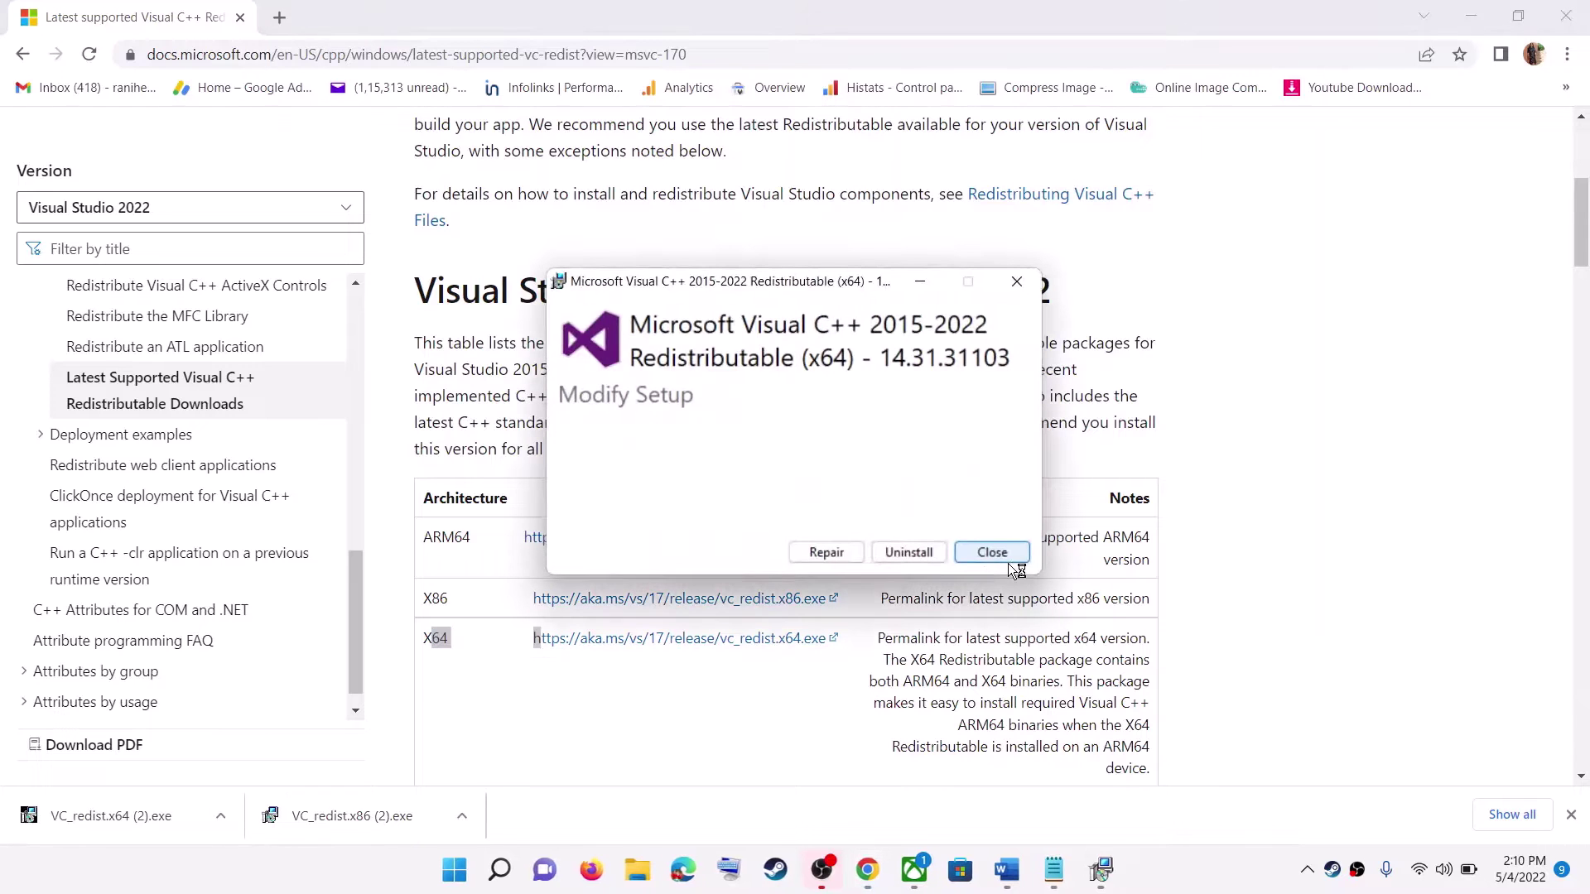
click(829, 555)
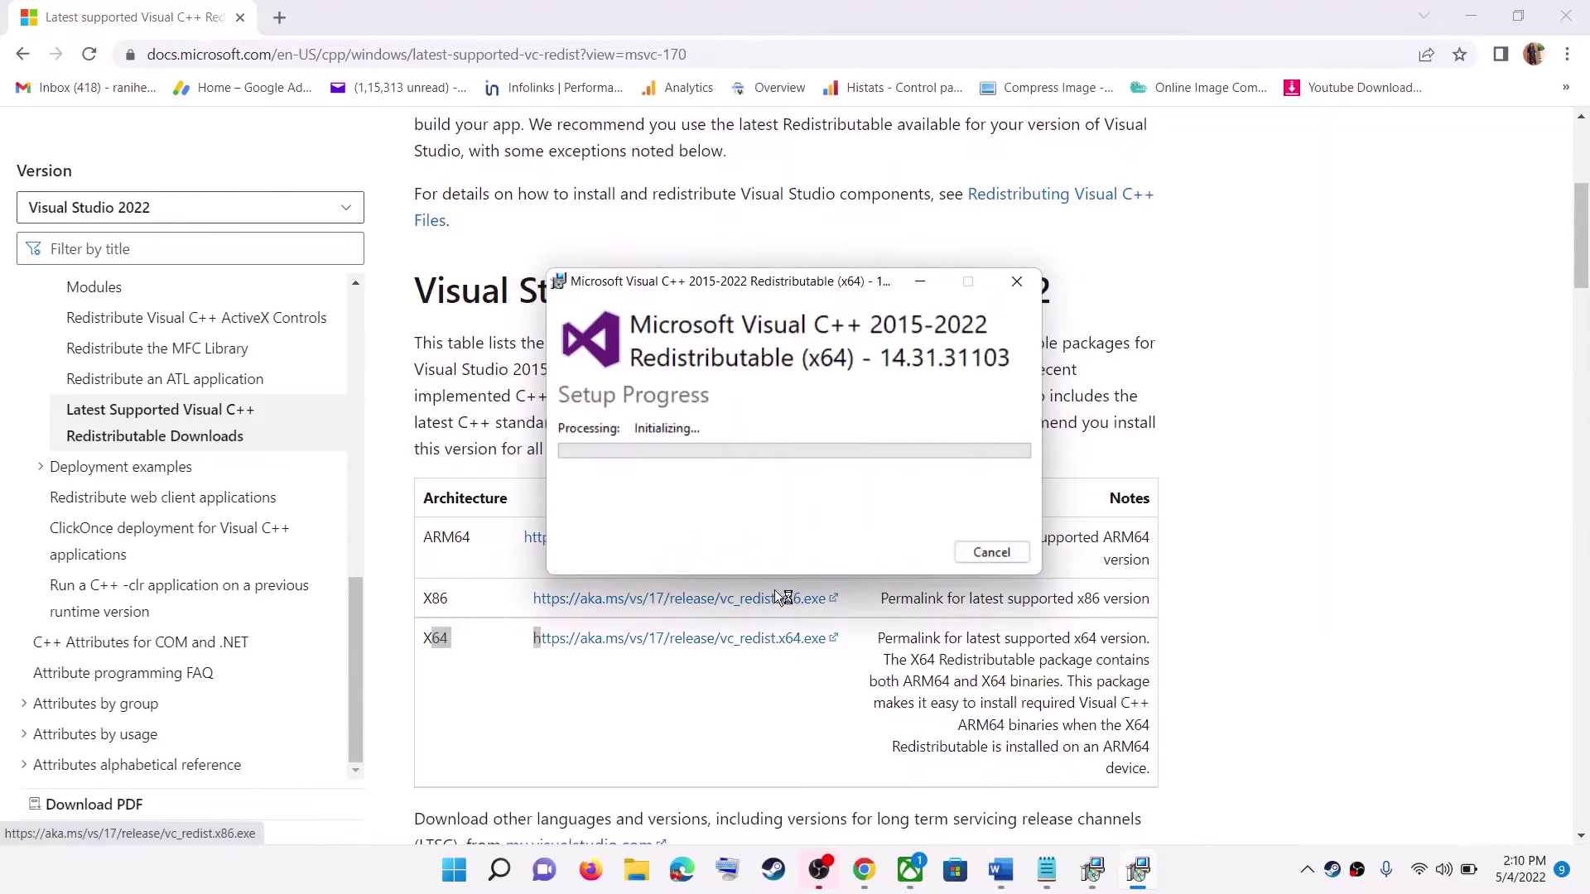
click(728, 589)
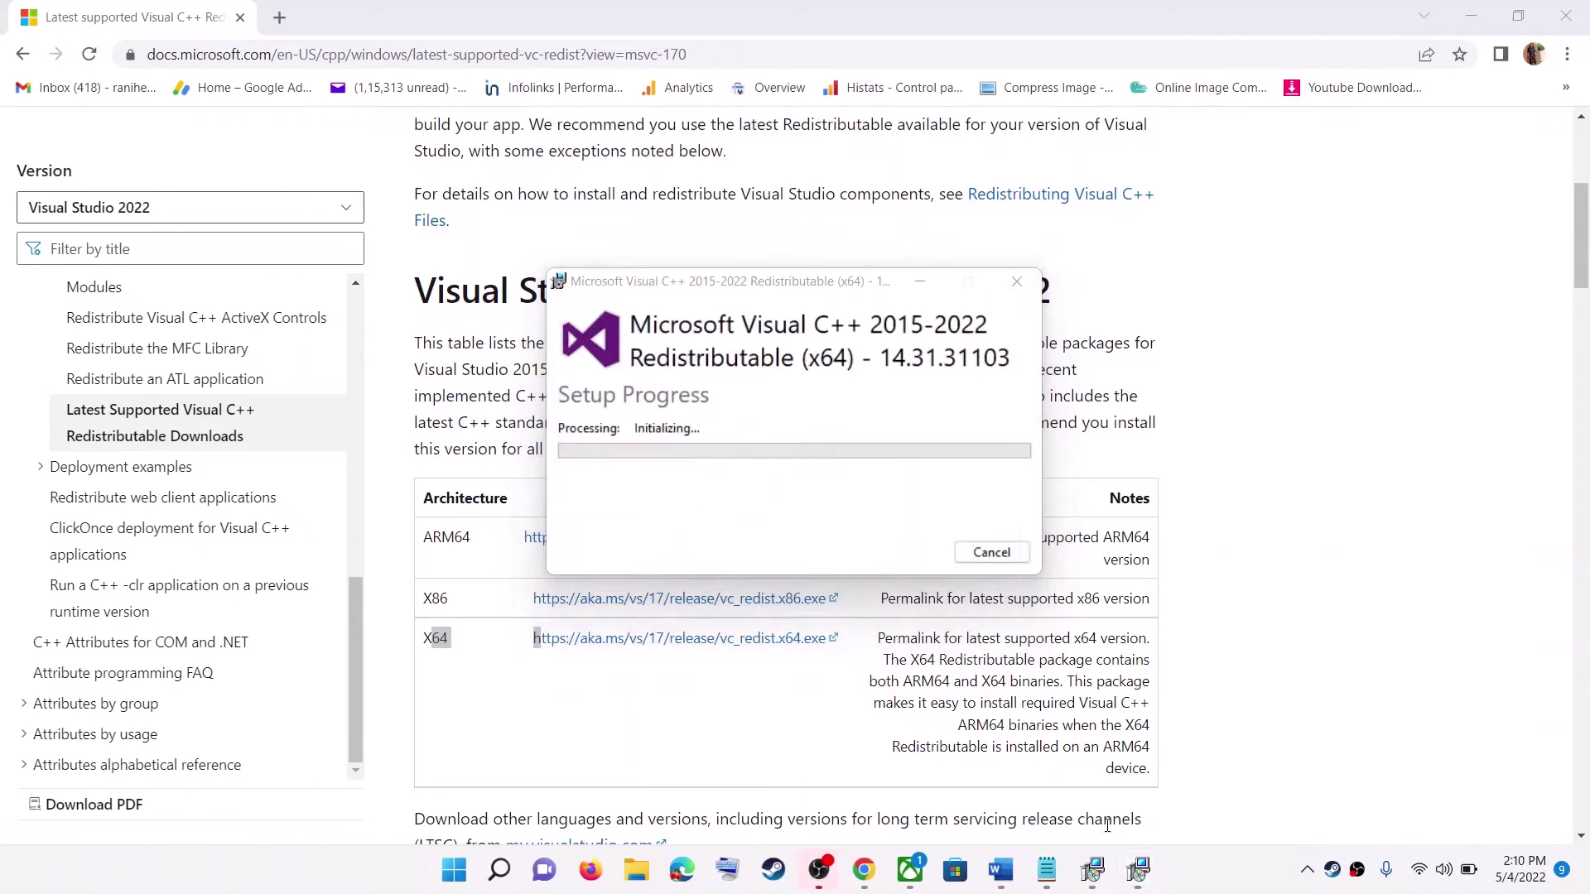
- Place the x86 and x64 setup windows side by side to watch both repairs
click(1095, 871)
drag(800, 284, 462, 284)
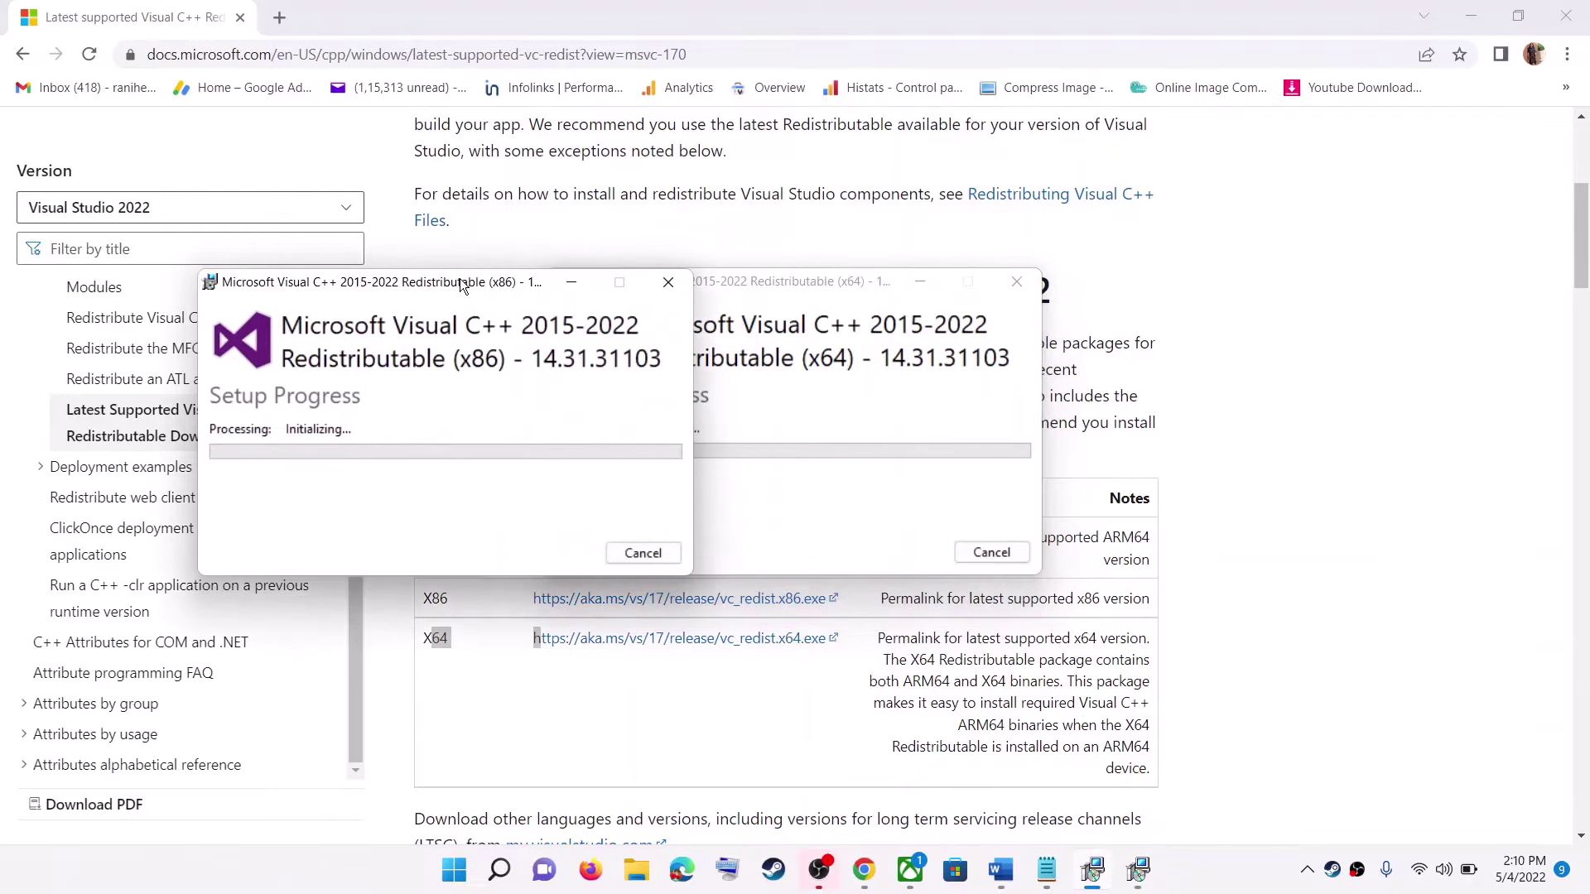
drag(795, 288, 992, 306)
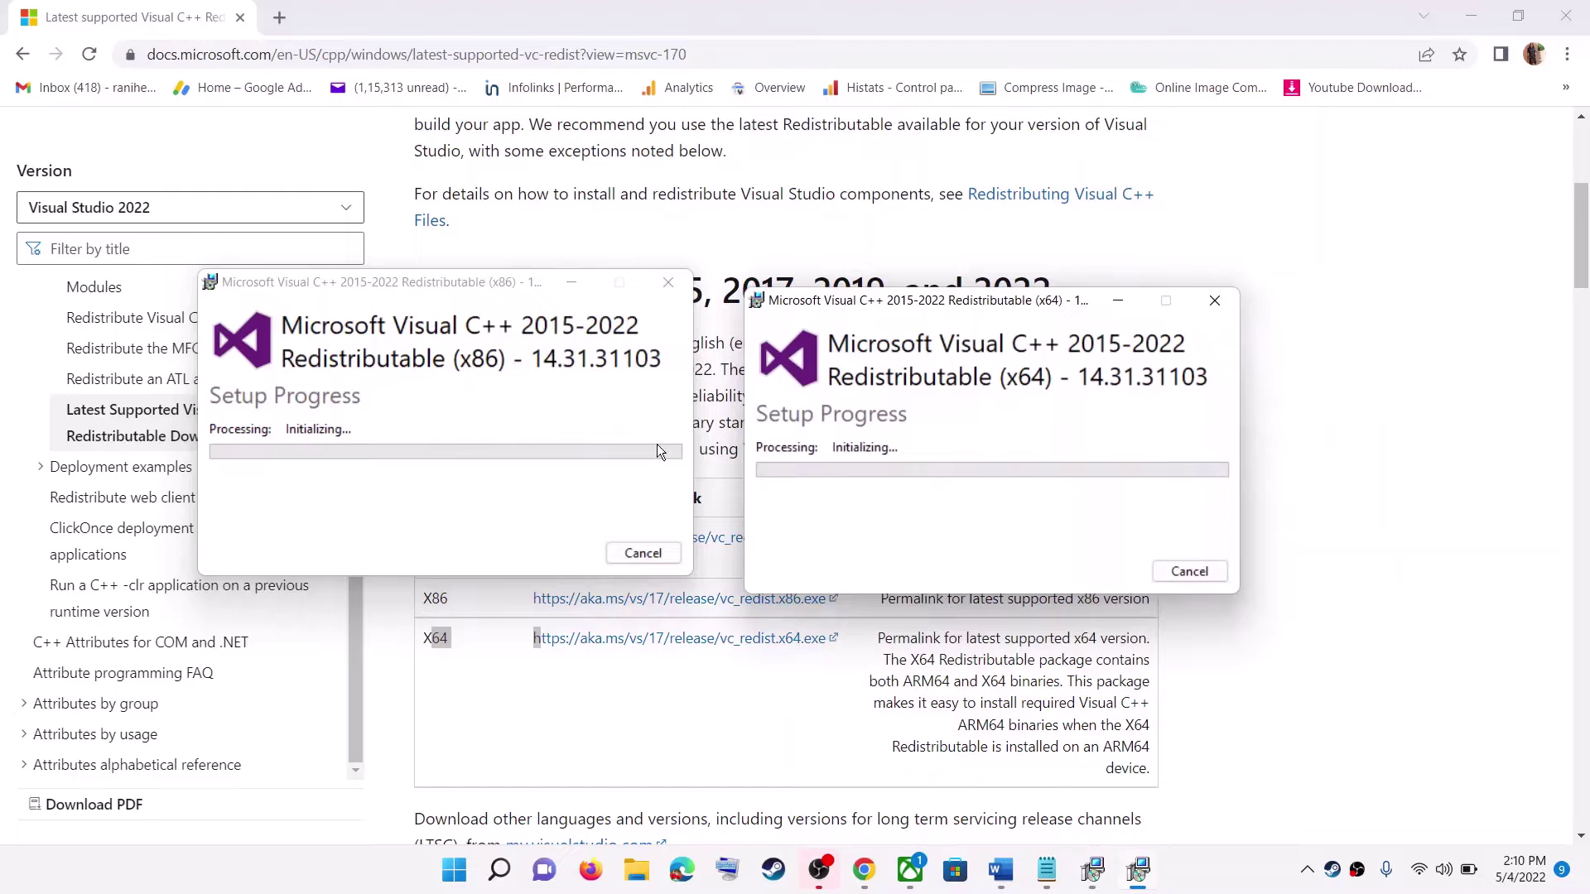
click(454, 871)
click(1051, 798)
click(1213, 399)
click(1212, 399)
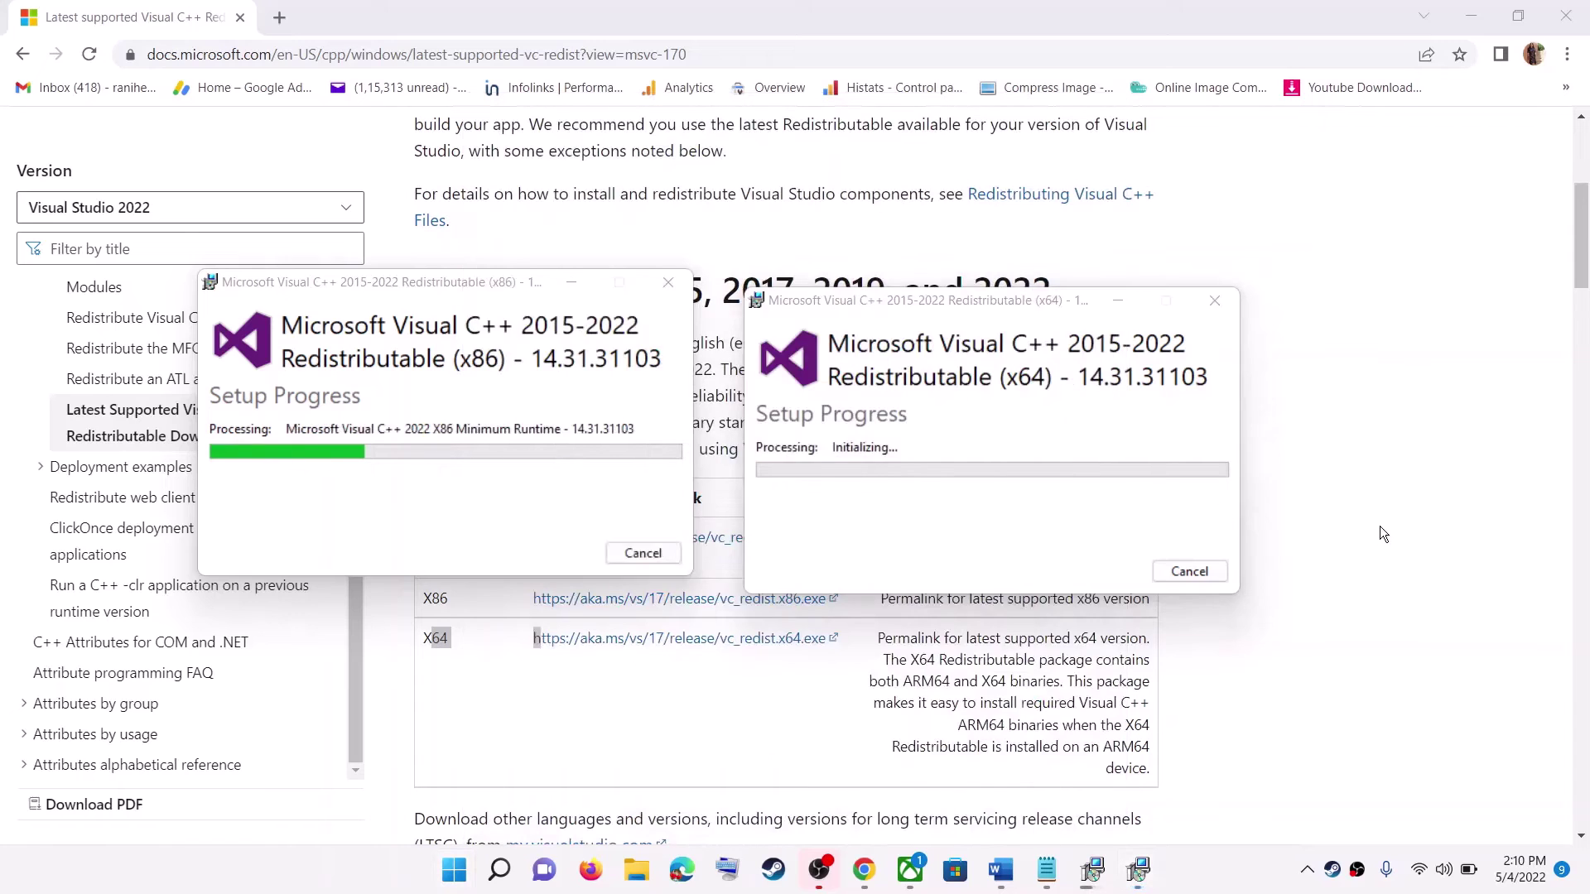
- Scroll the guide to Step 2 and highlight its advice to allow the game exe through Windows Security
mouse_move(1002, 874)
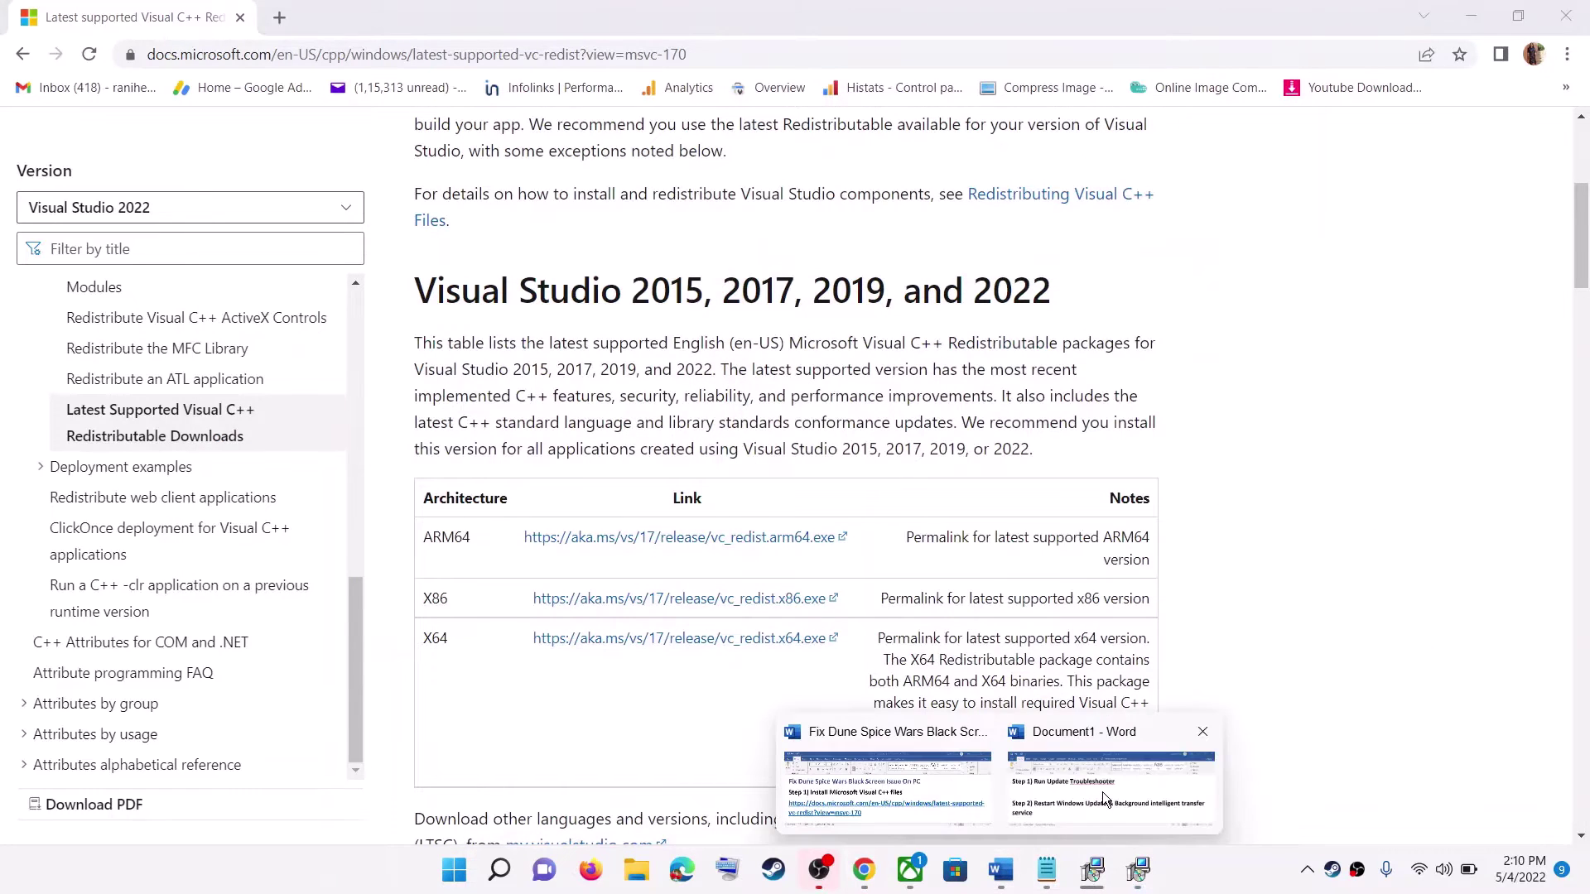
click(820, 791)
scroll(684, 634, down, 5)
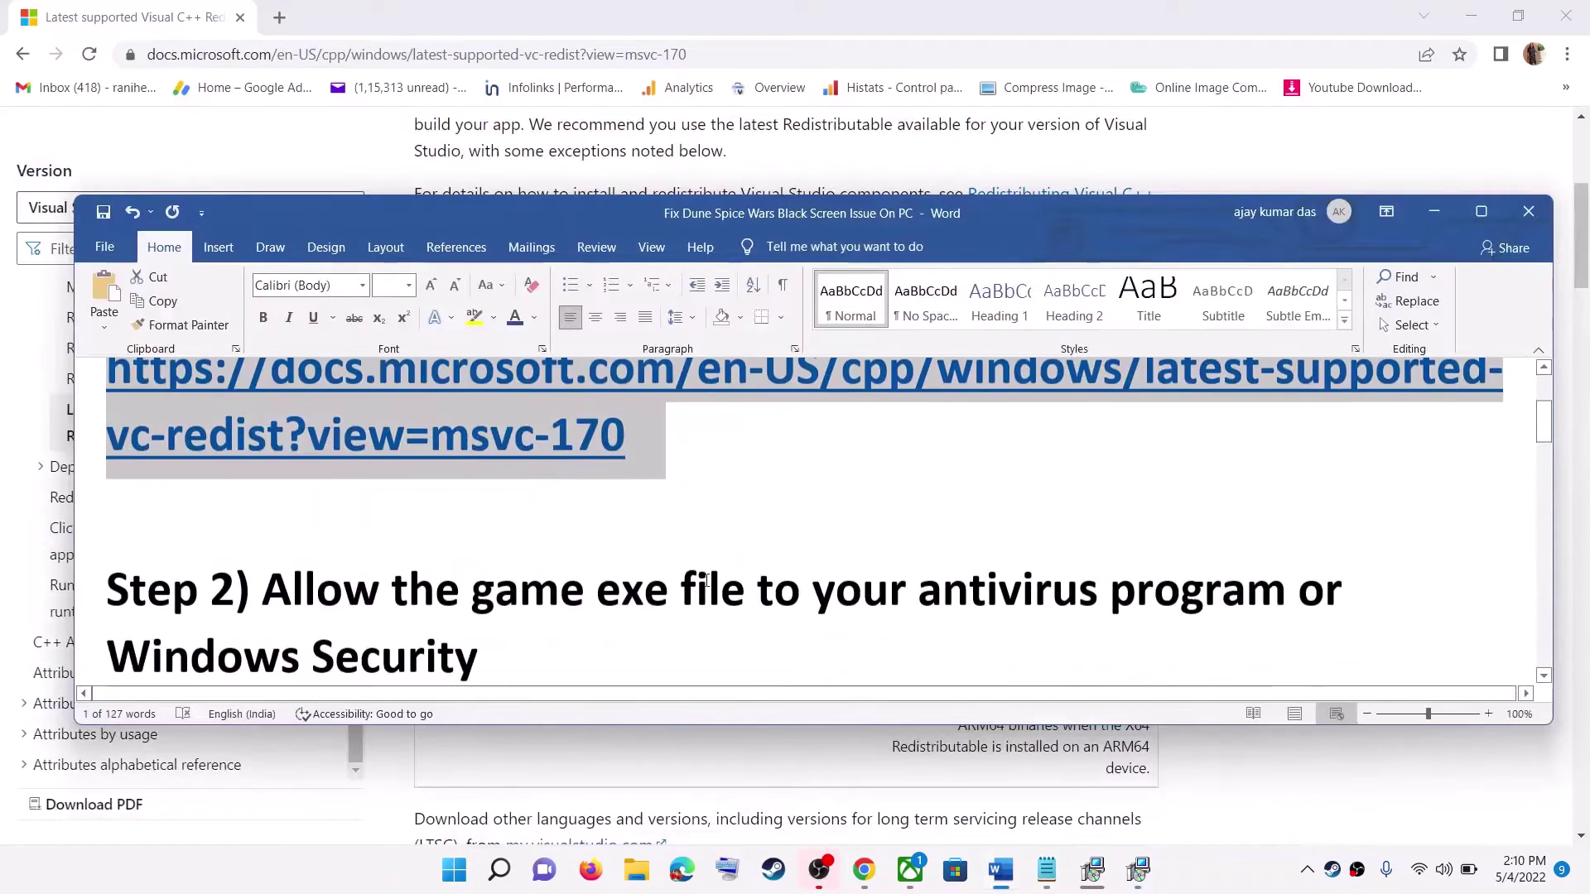
drag(320, 530, 885, 589)
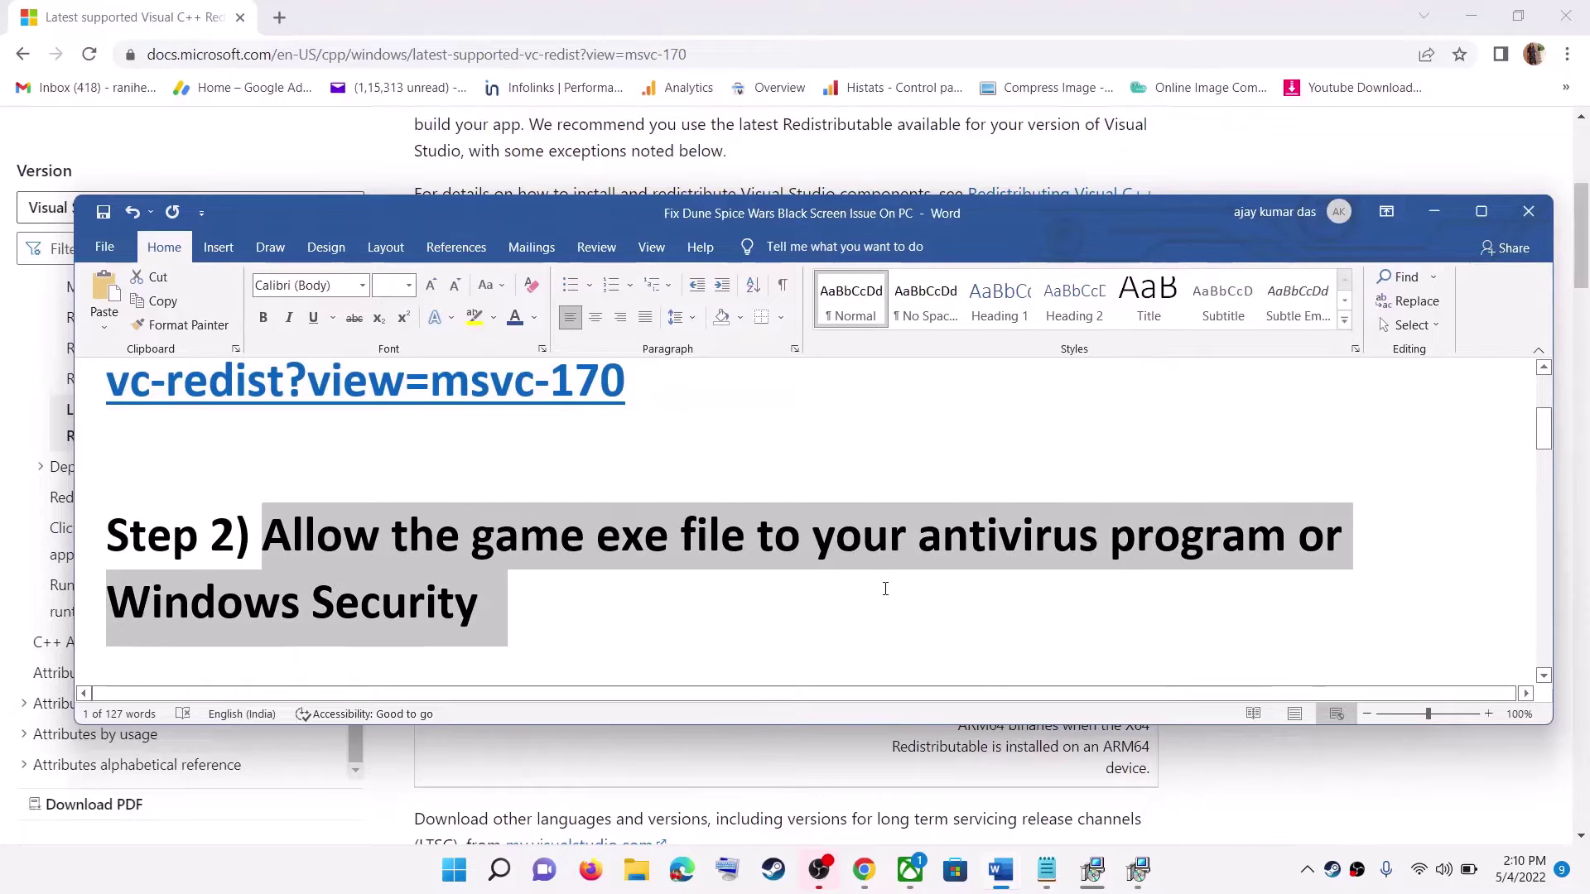
click(574, 588)
drag(263, 537, 1022, 518)
click(737, 584)
drag(474, 536, 1109, 538)
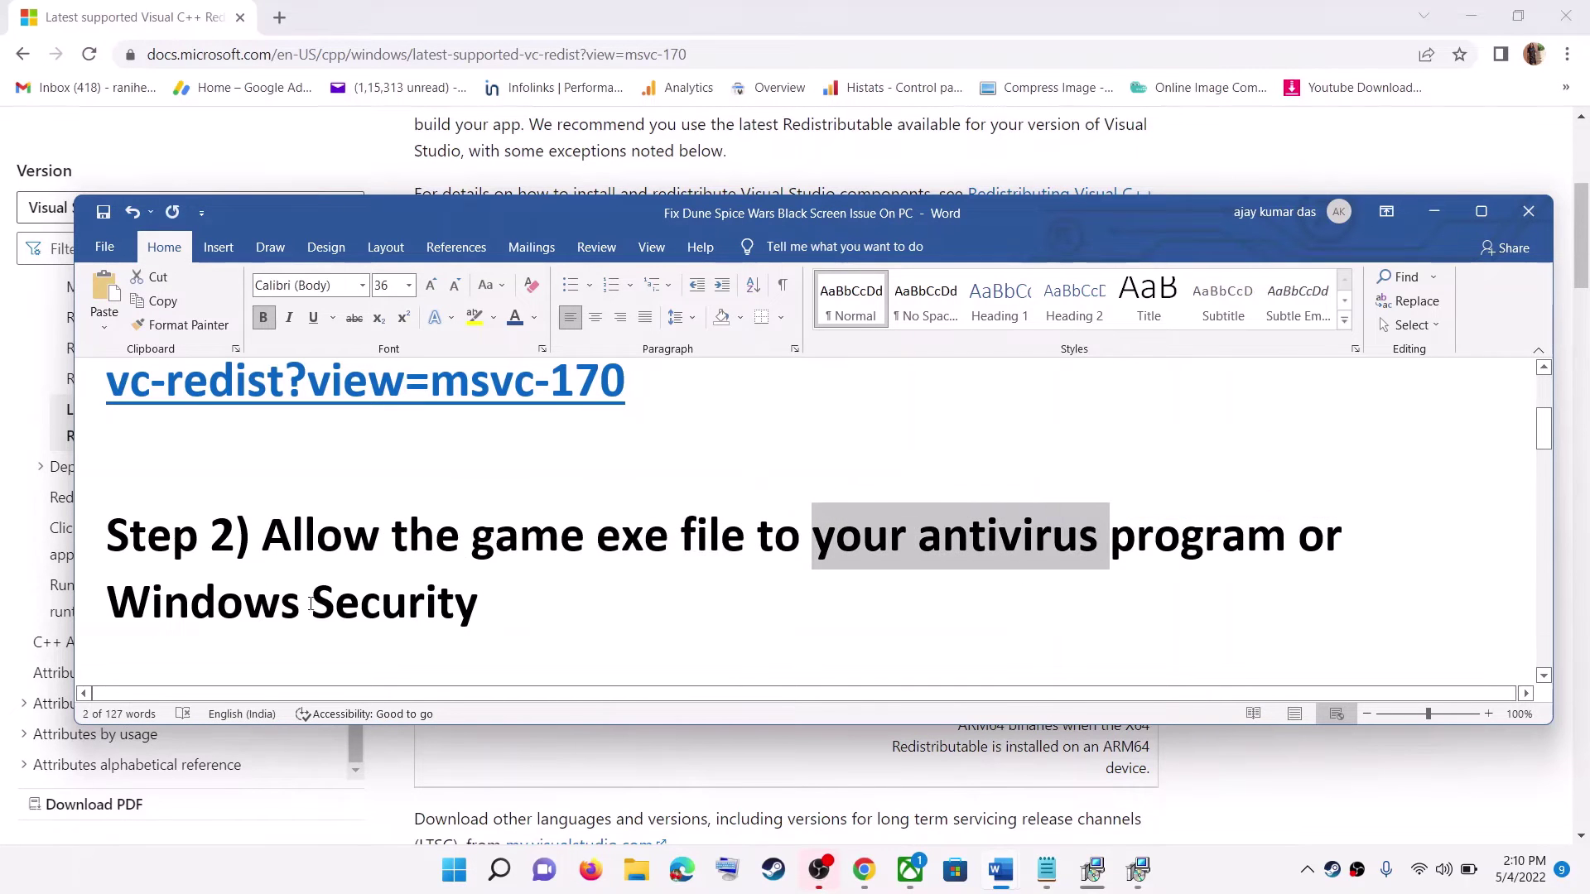
drag(116, 596, 556, 628)
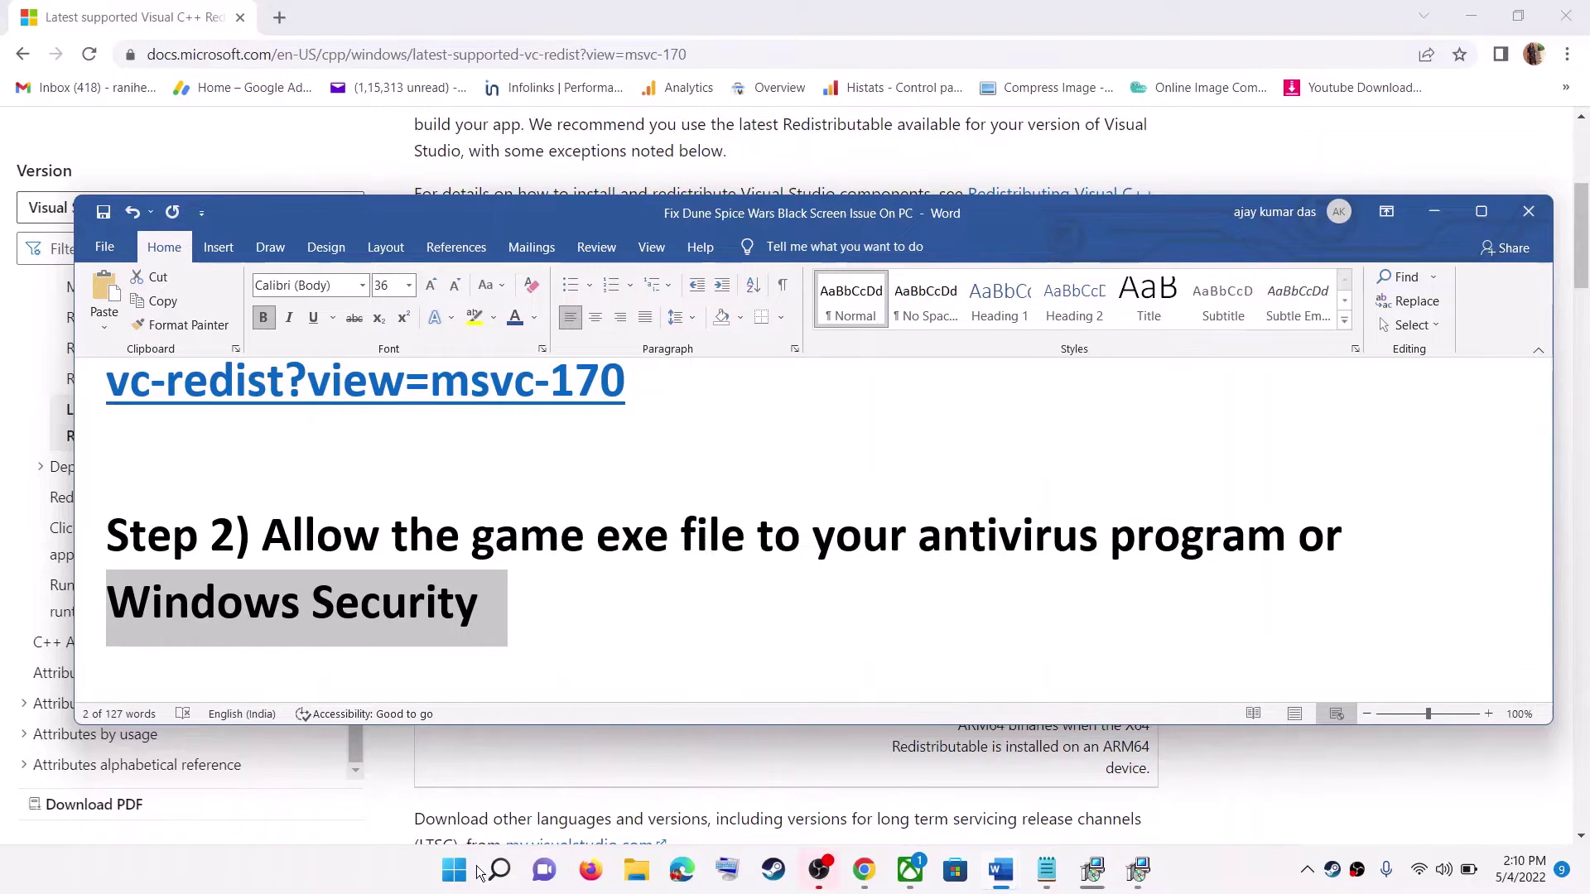
click(453, 879)
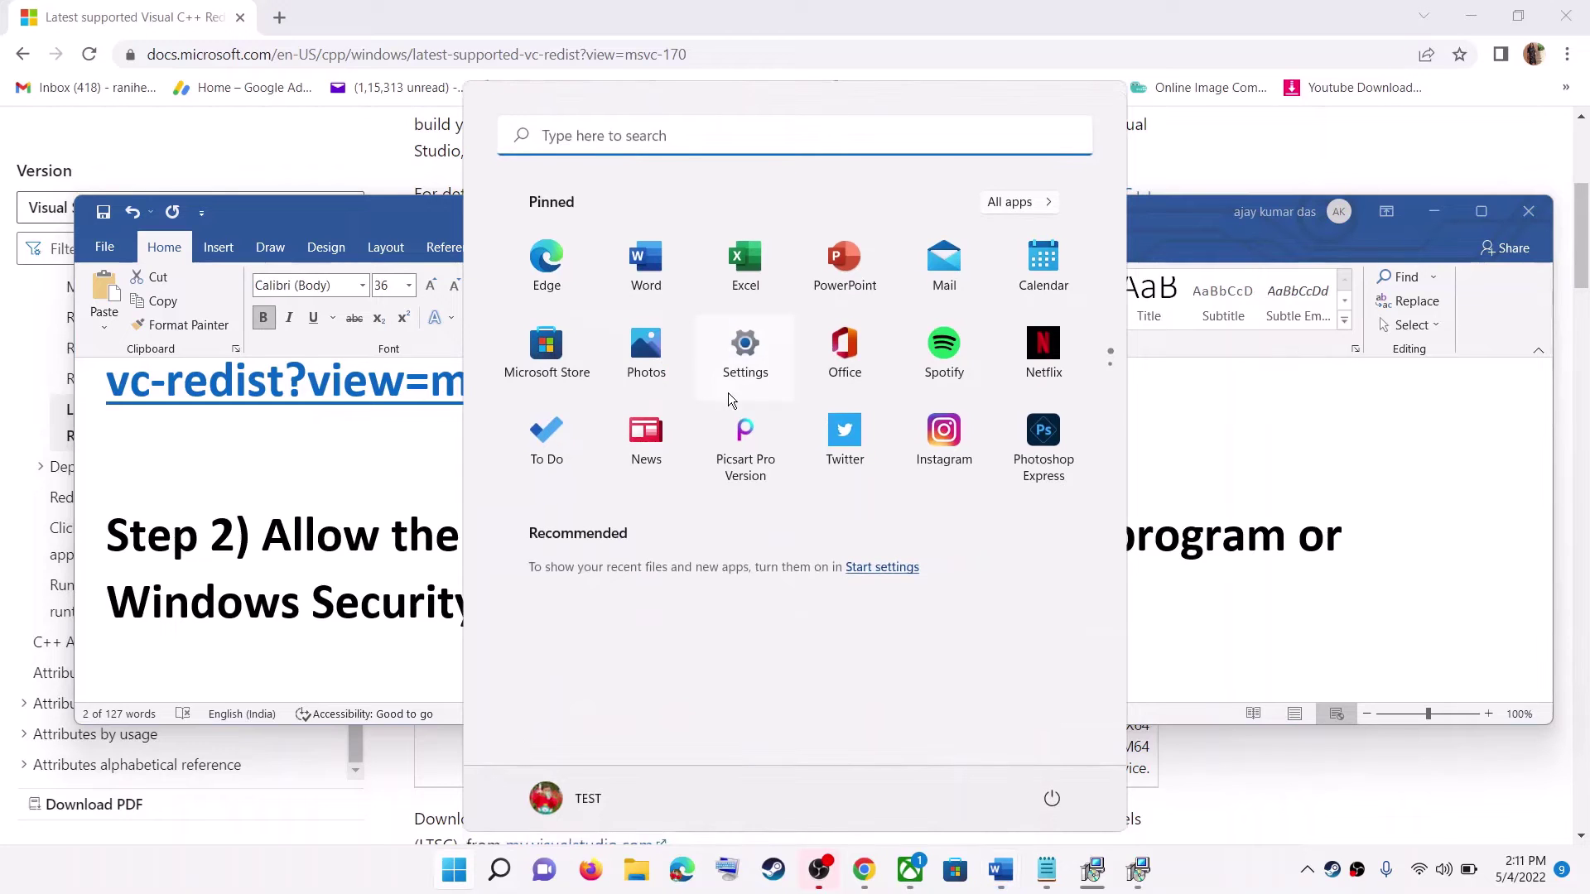
- Go to Settings > Privacy & security > Windows Security
click(733, 371)
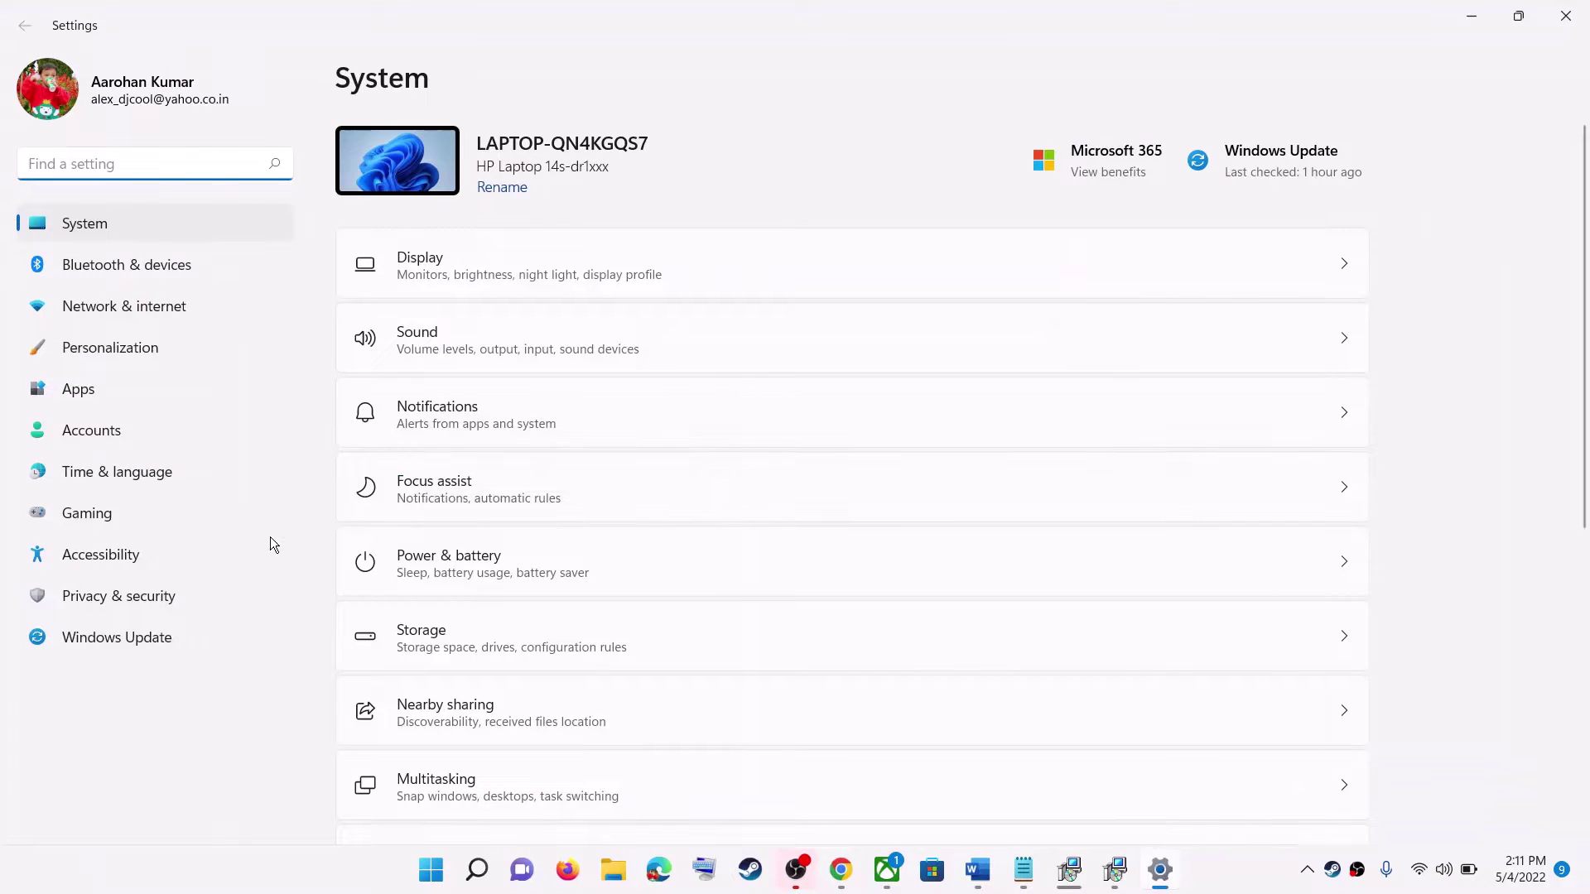
click(136, 608)
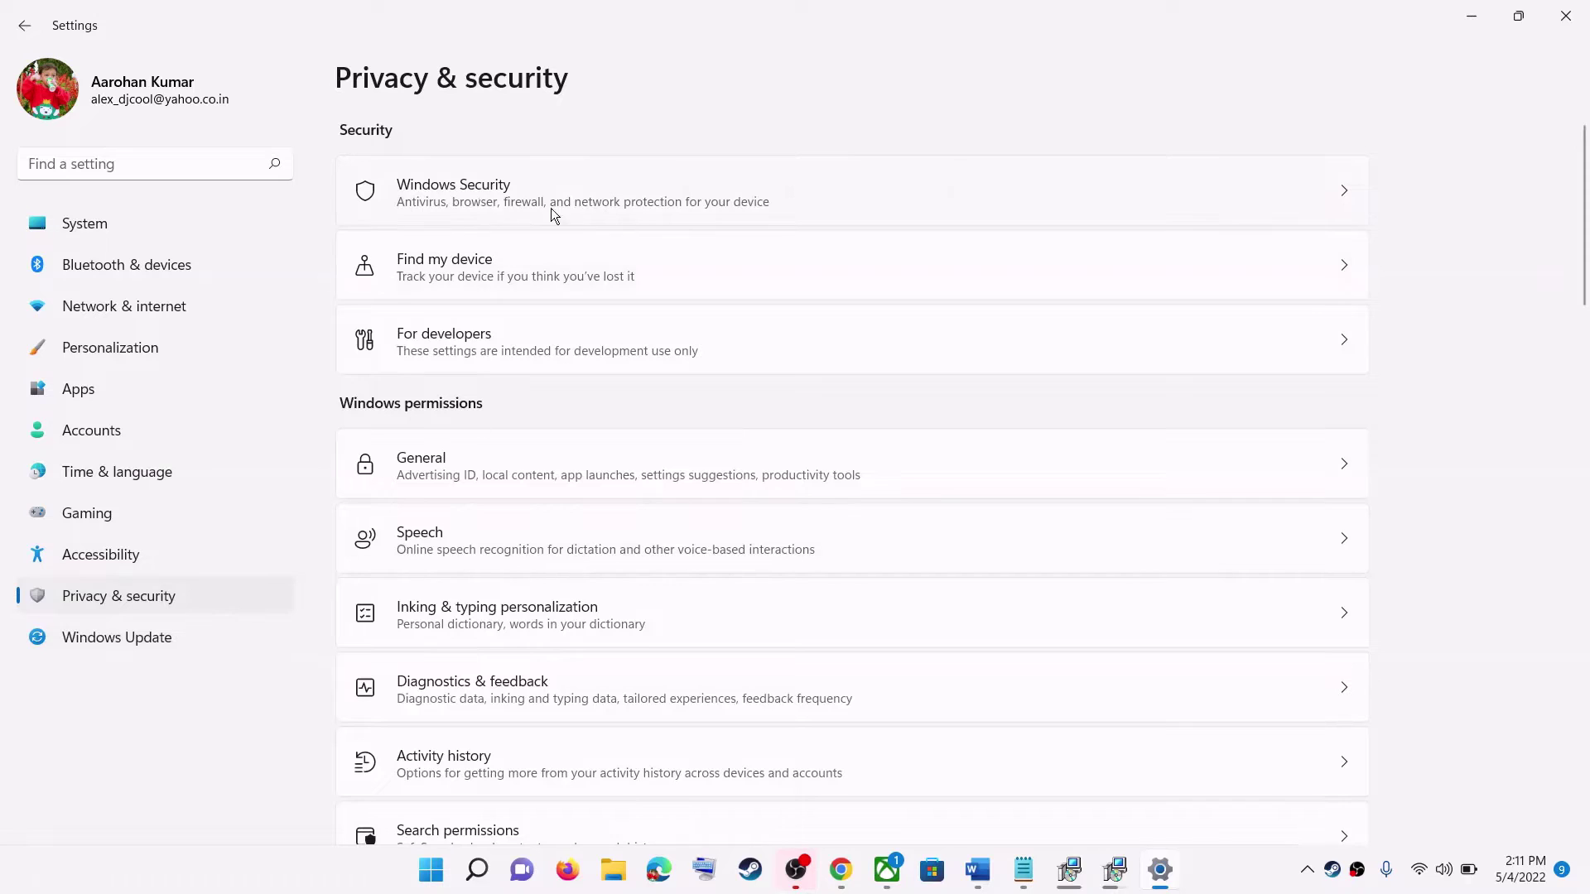
click(485, 186)
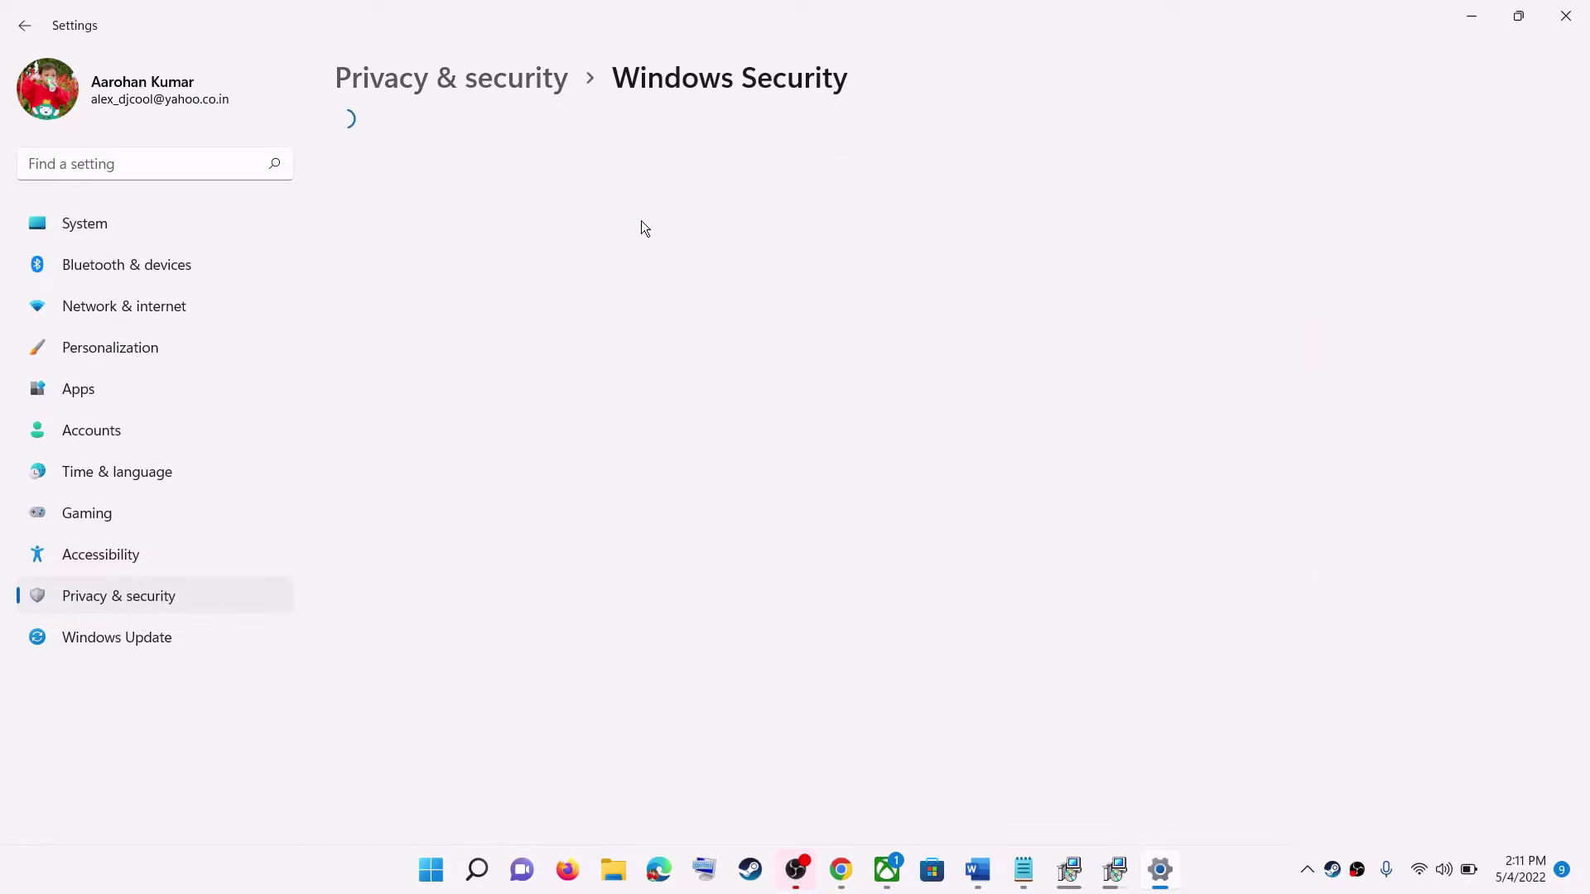
- Reach Allow an app through Controlled folder access via ransomware protection, approve UAC, and start adding an app
click(454, 308)
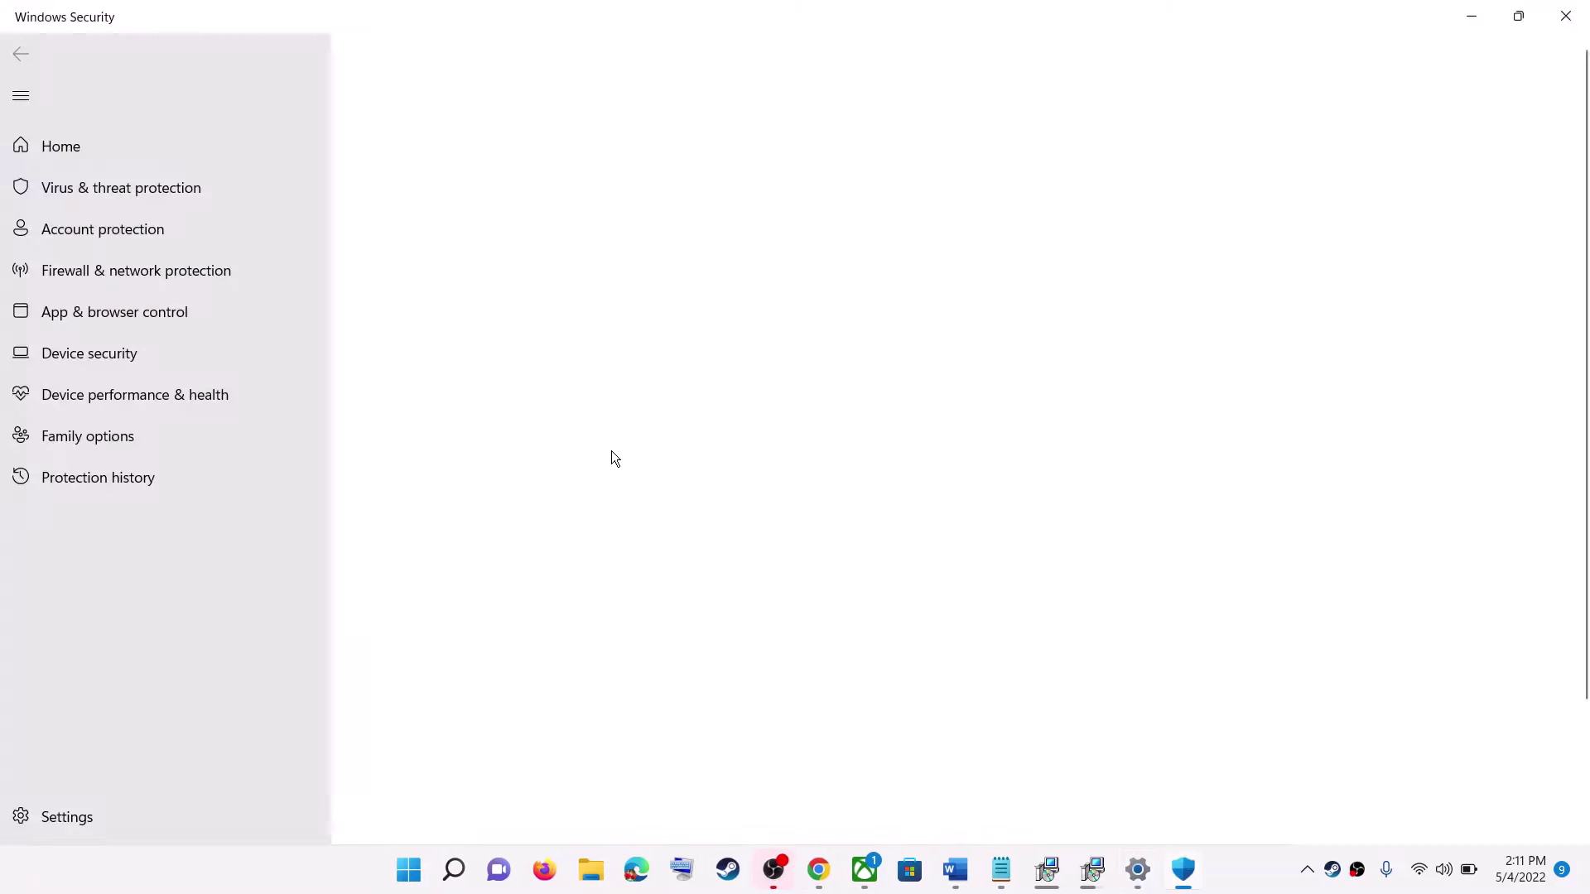
scroll(506, 631, down, 3)
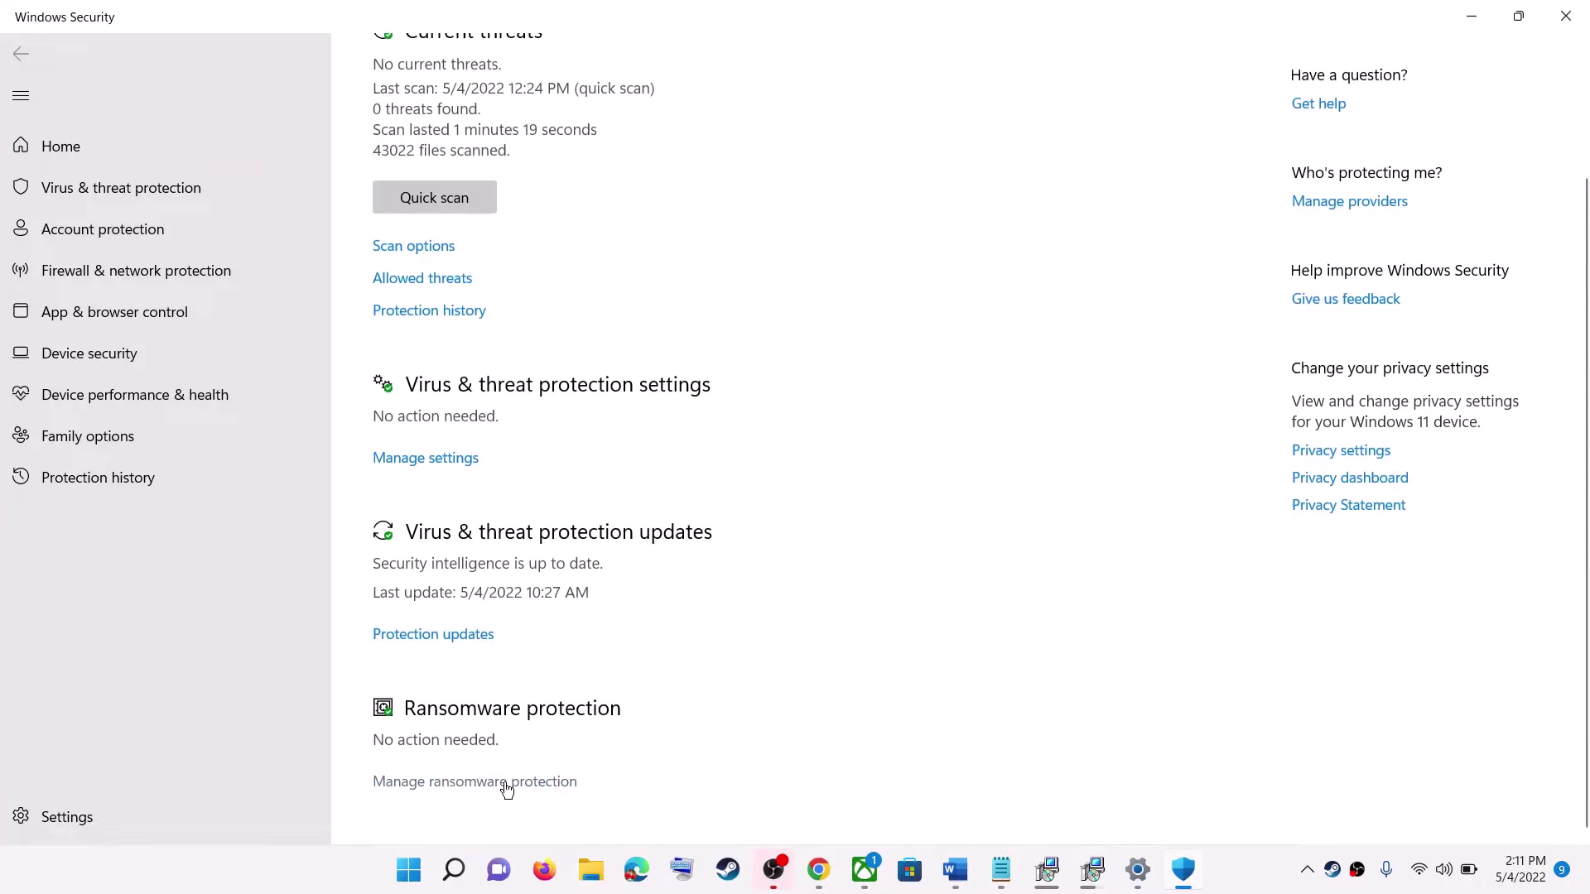
click(536, 783)
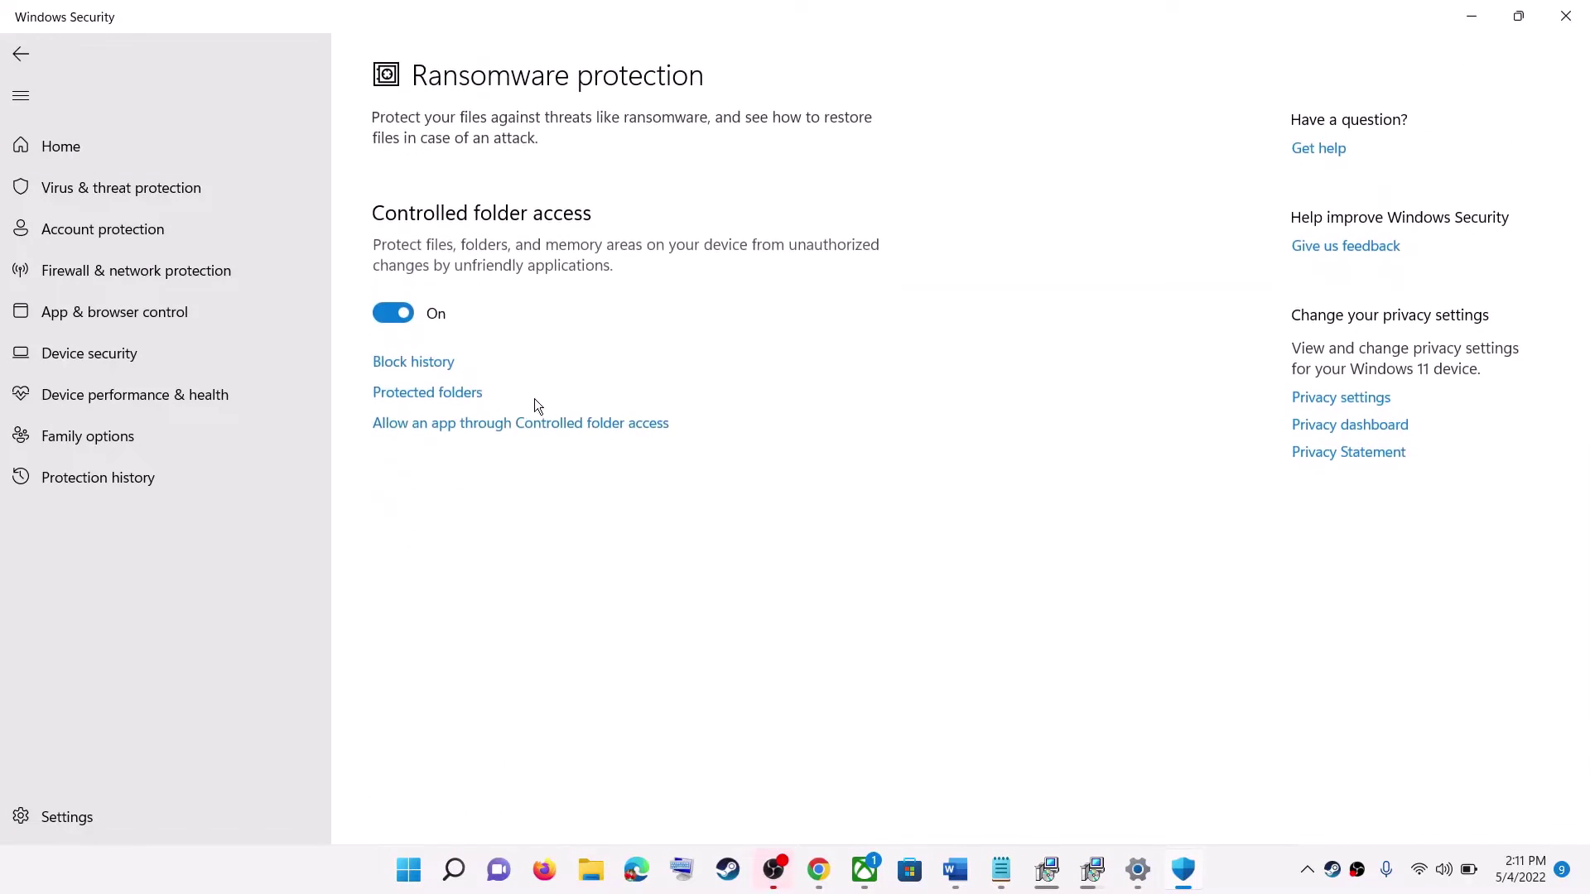
click(579, 431)
click(766, 590)
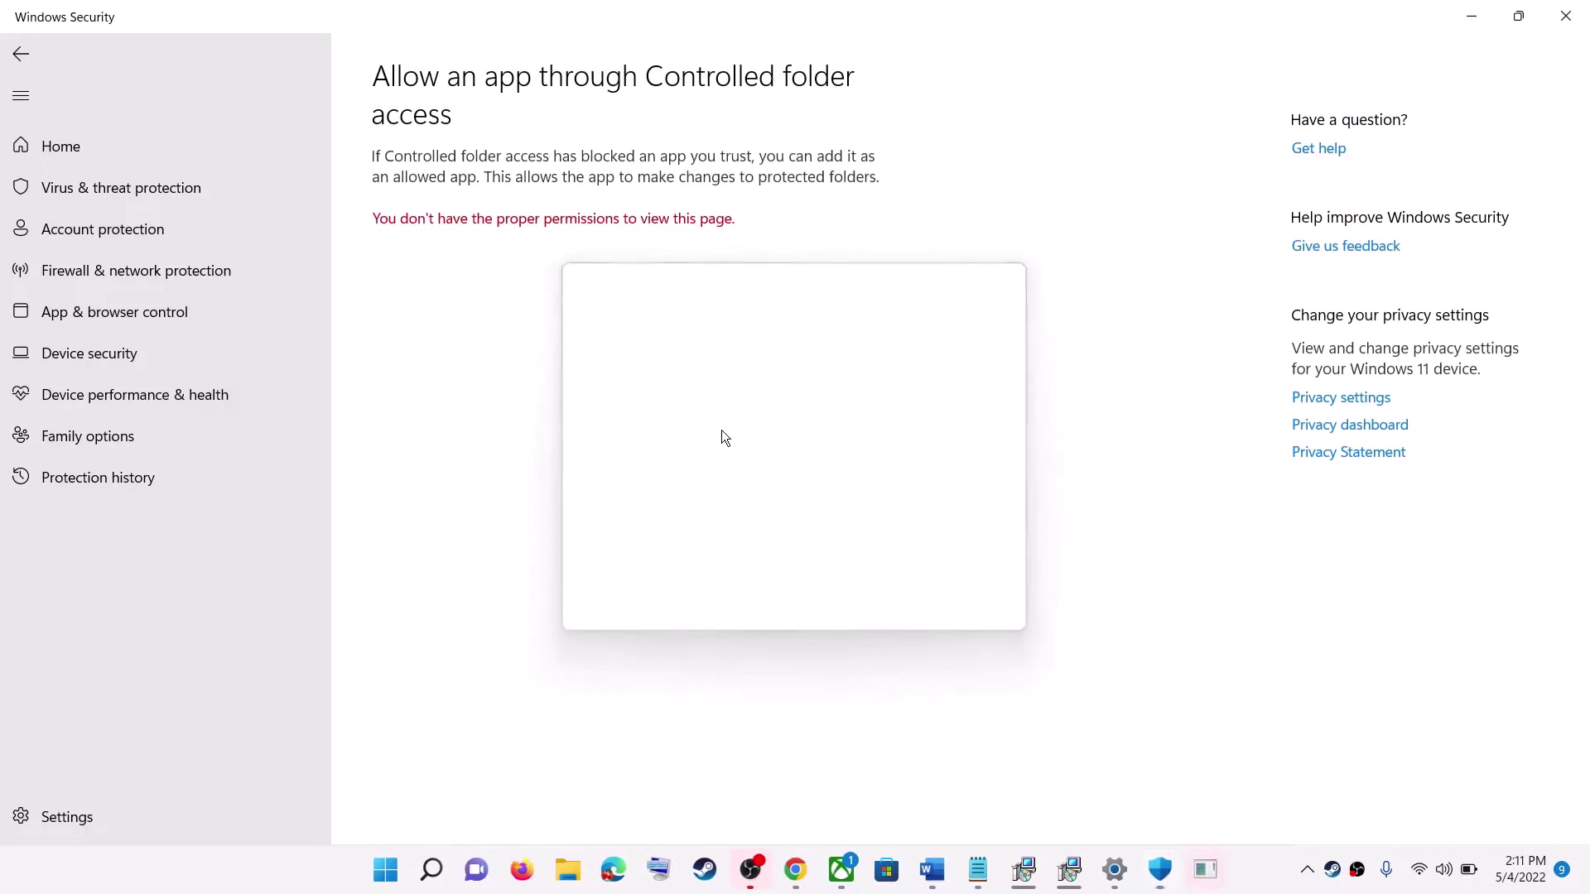
click(509, 235)
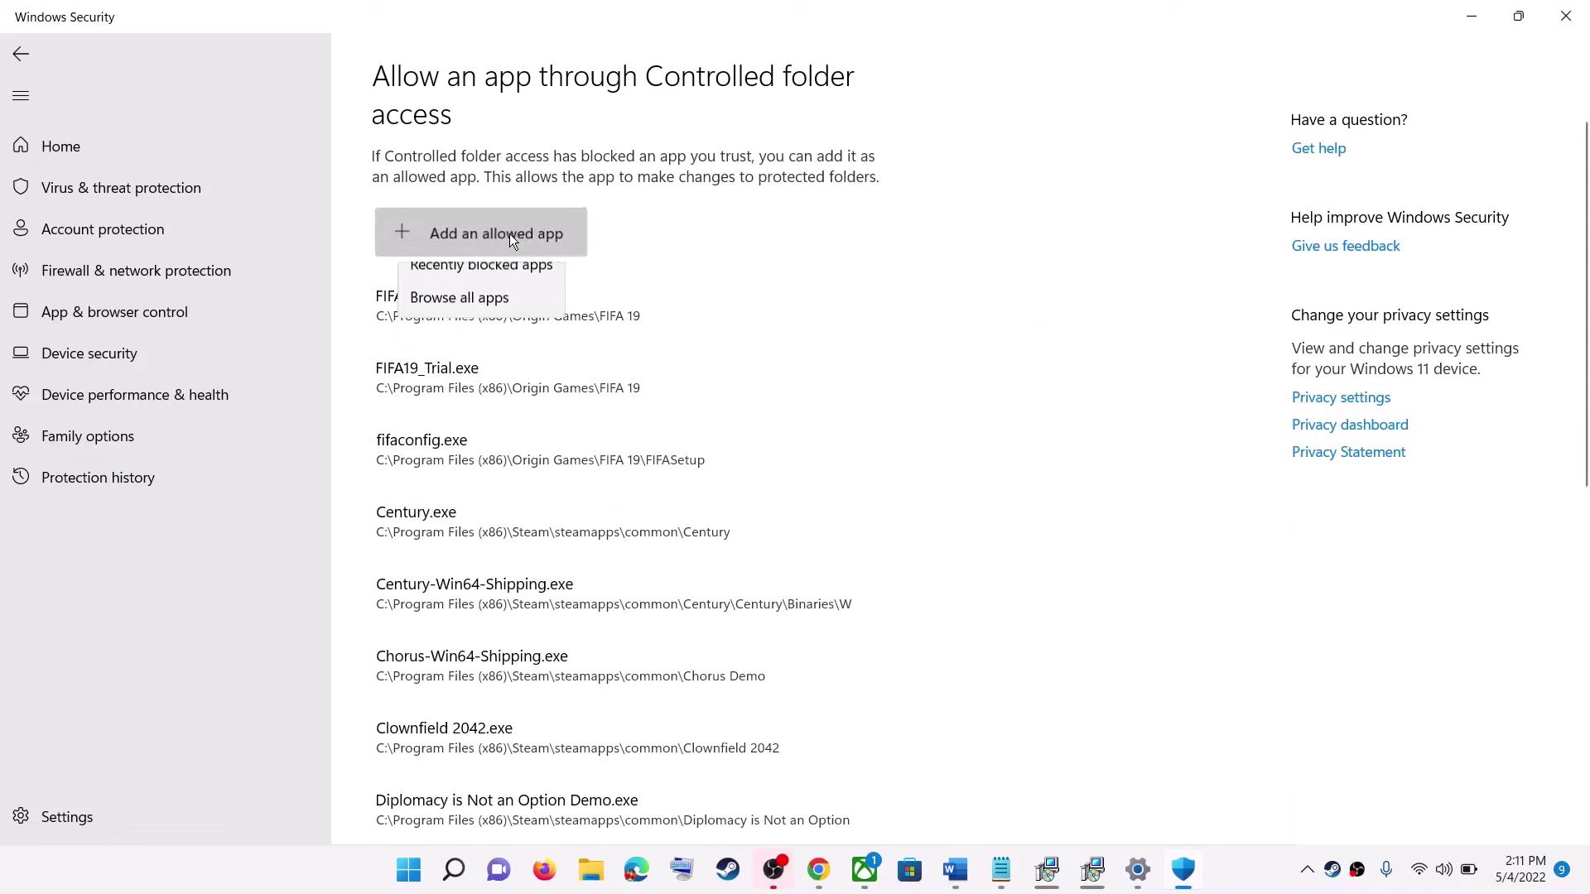
- Browse the Open dialog to C:\Program Files (x86)\Steam\steamapps\common
click(481, 317)
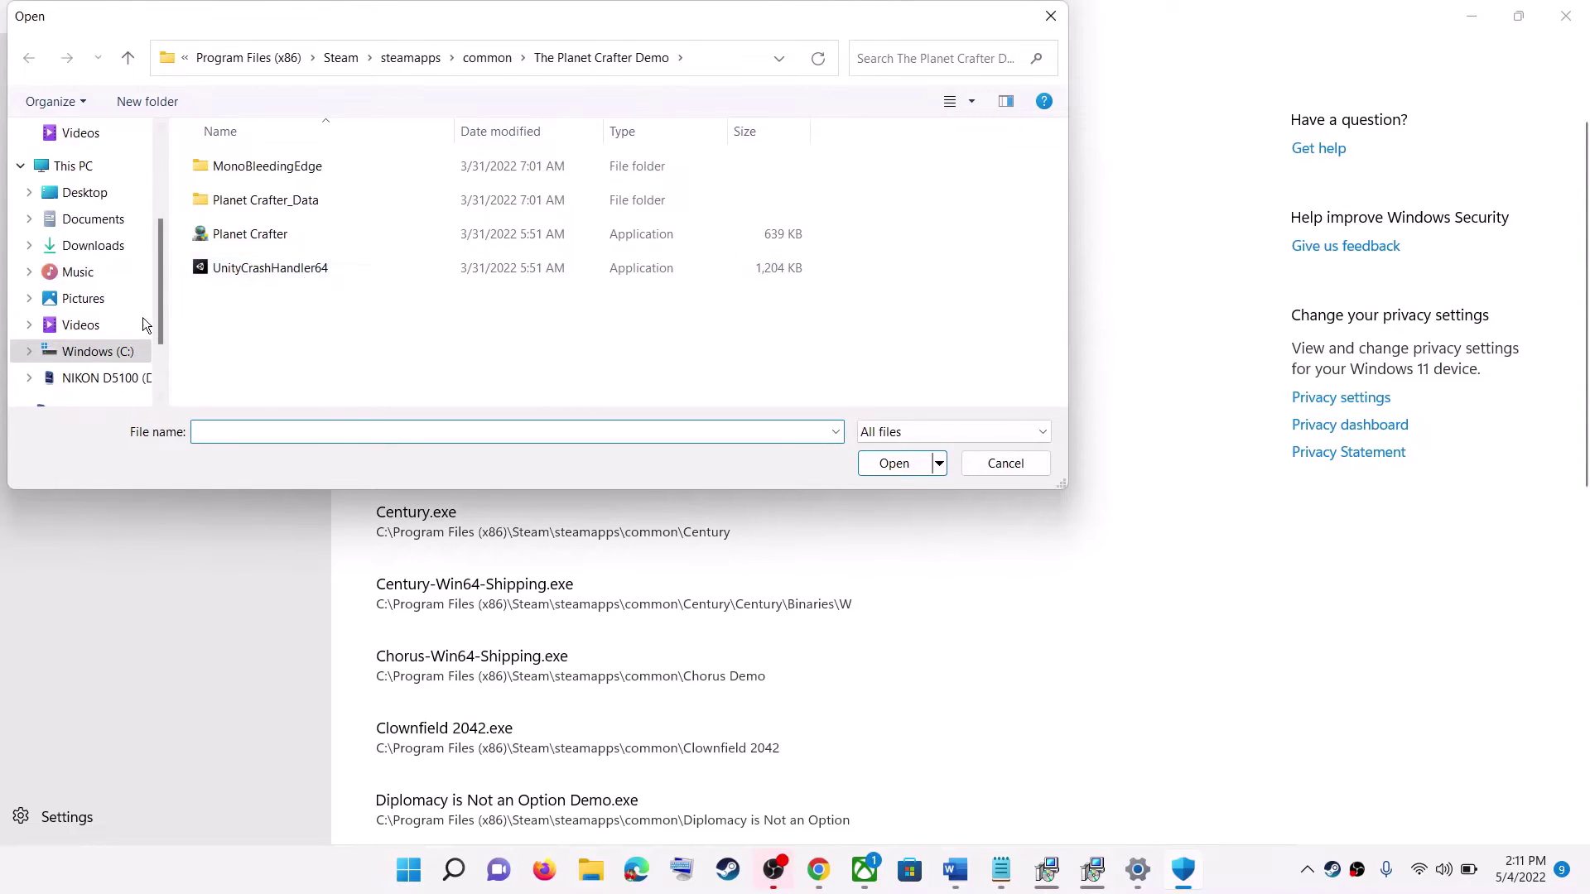
click(82, 353)
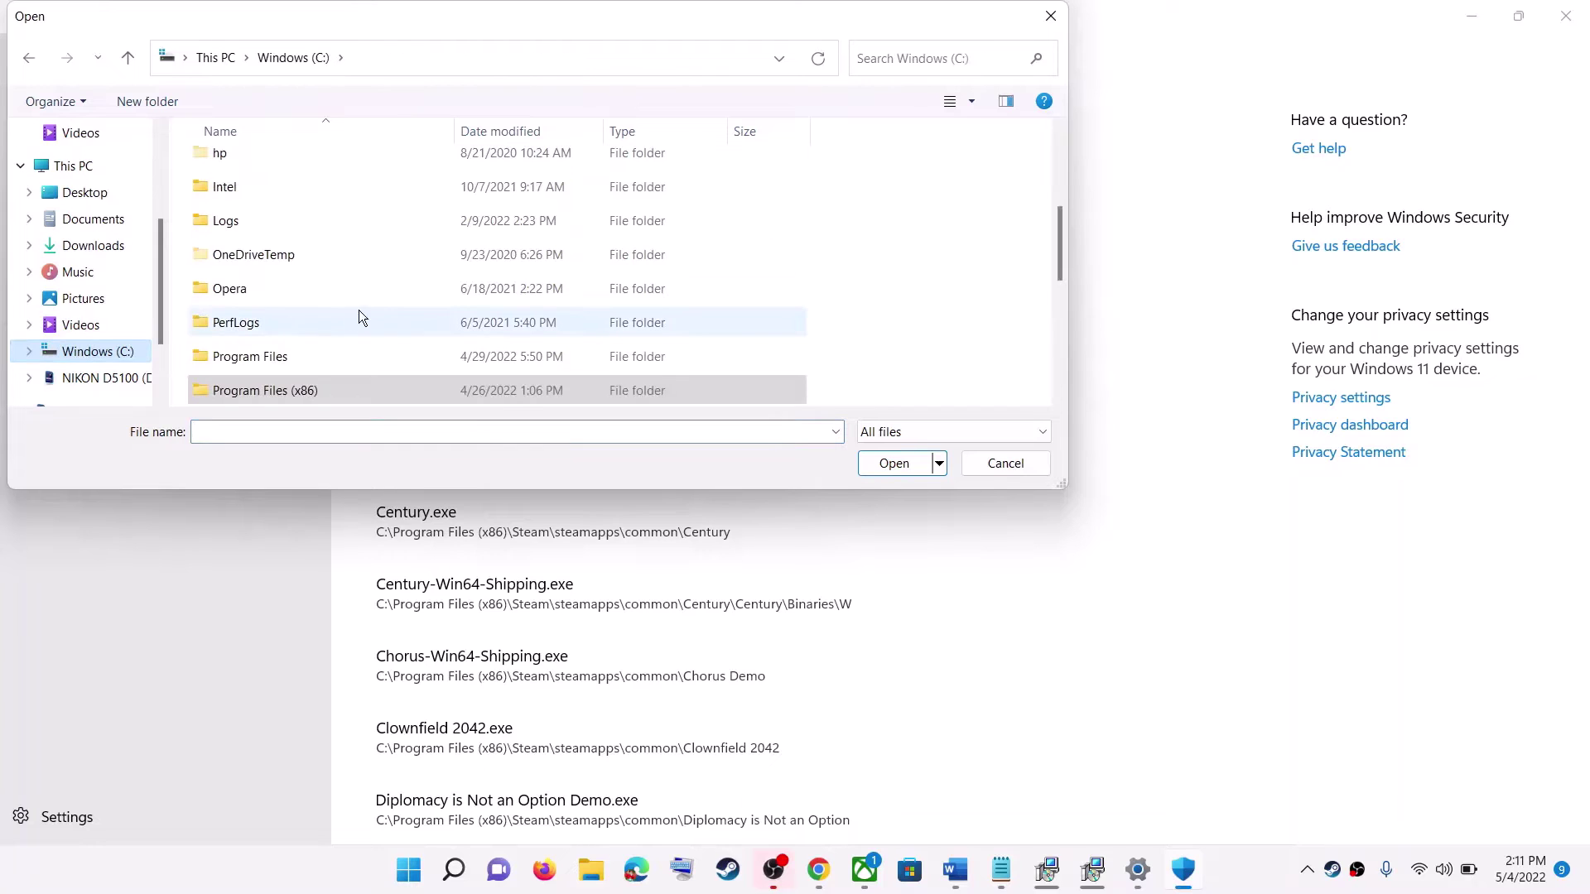
double_click(272, 391)
scroll(335, 305, down, 10)
scroll(273, 220, down, 1)
scroll(255, 207, up, 1)
double_click(251, 200)
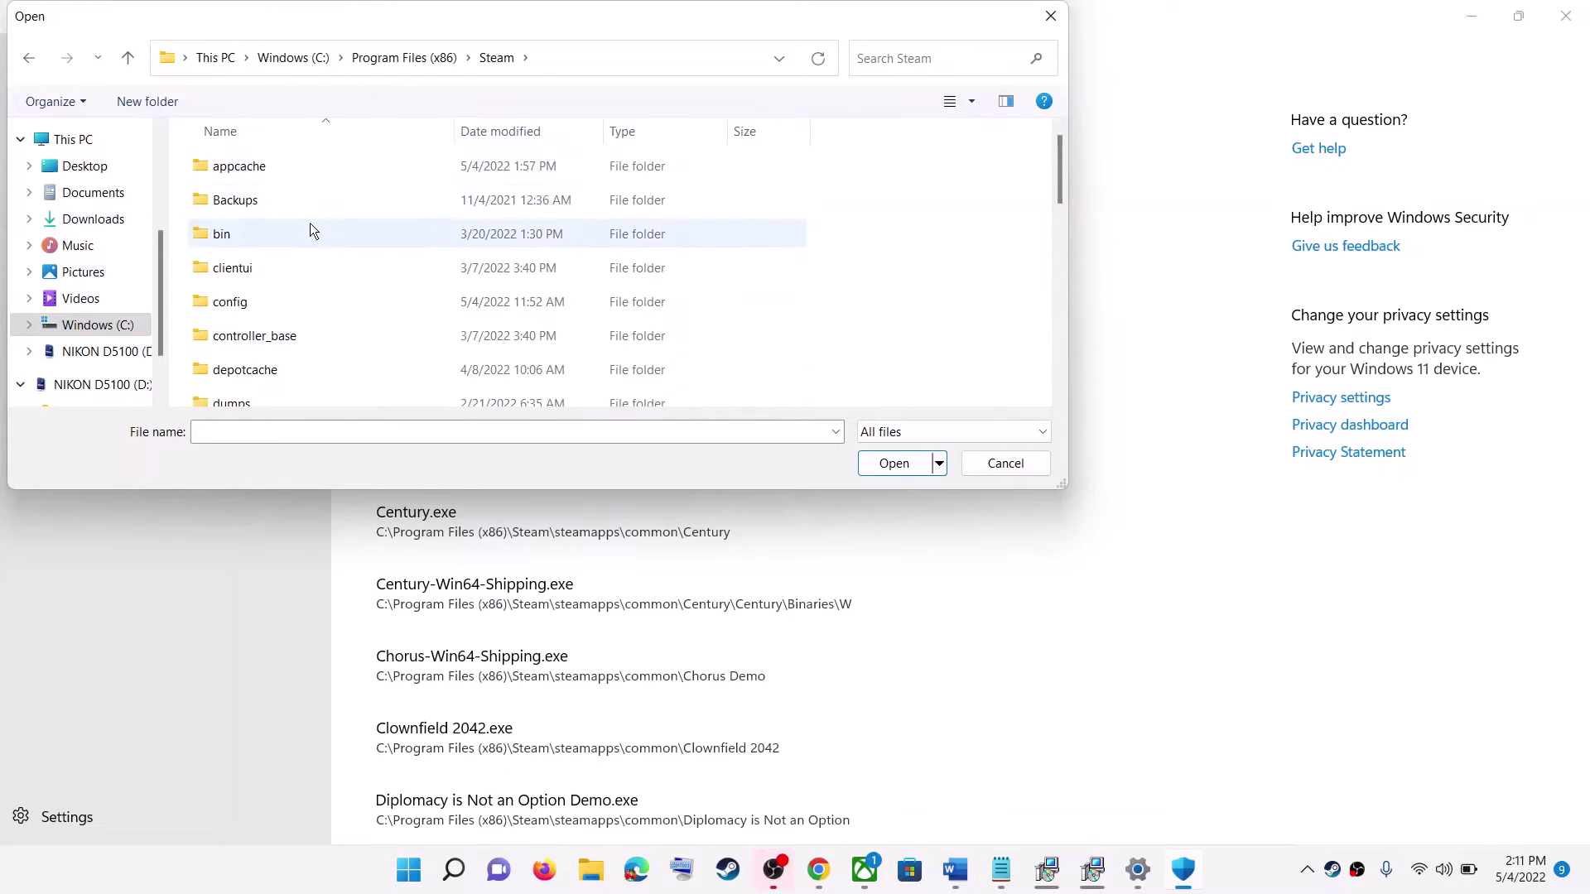
scroll(315, 240, down, 2)
scroll(321, 261, down, 2)
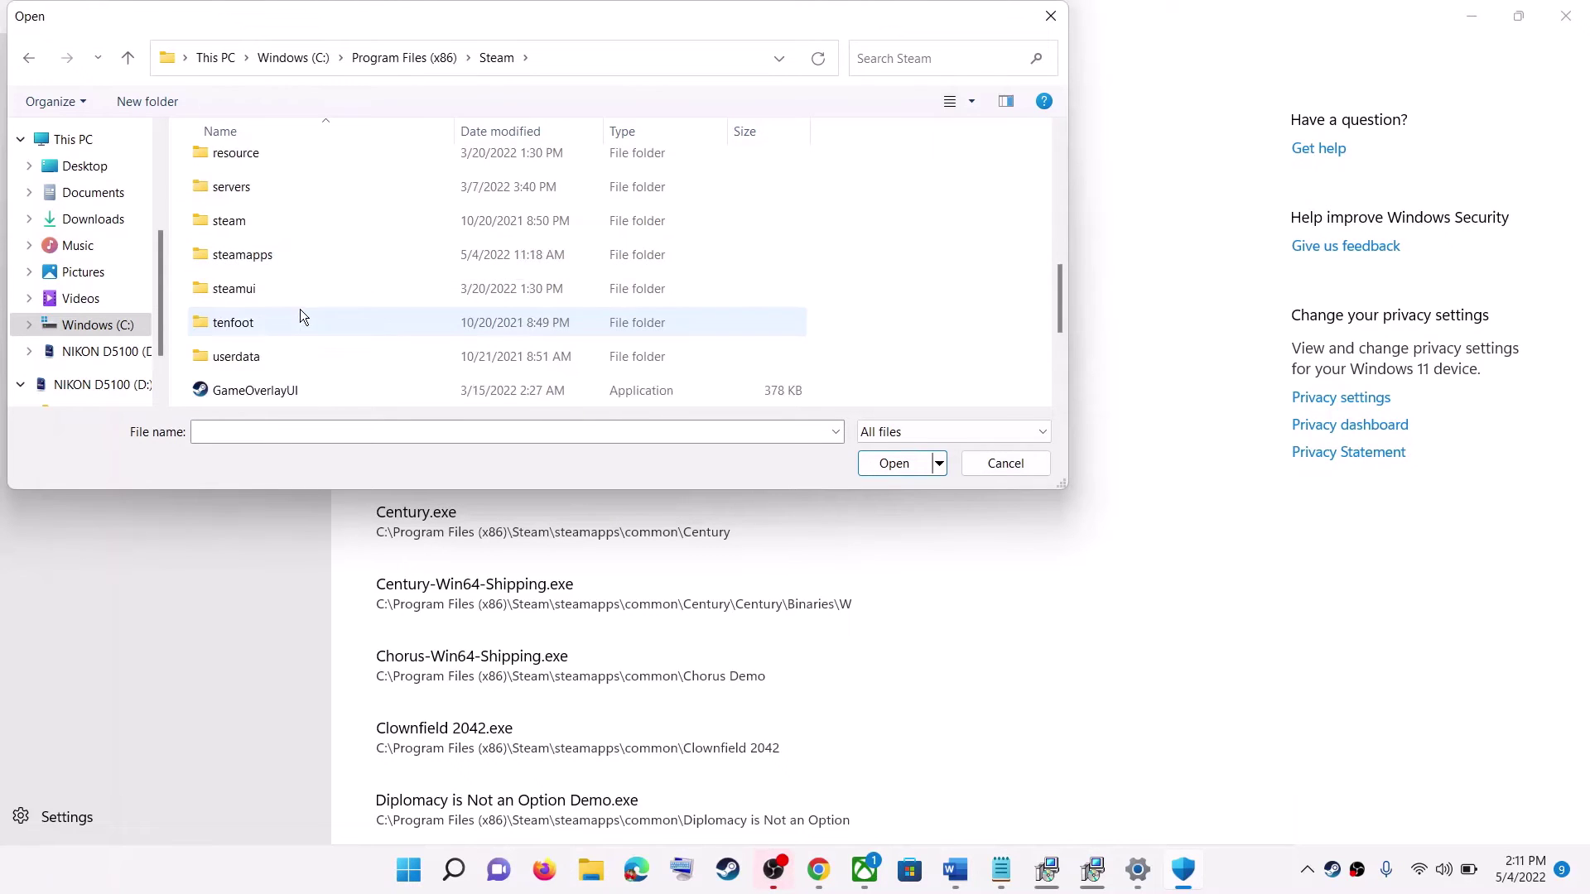
double_click(263, 255)
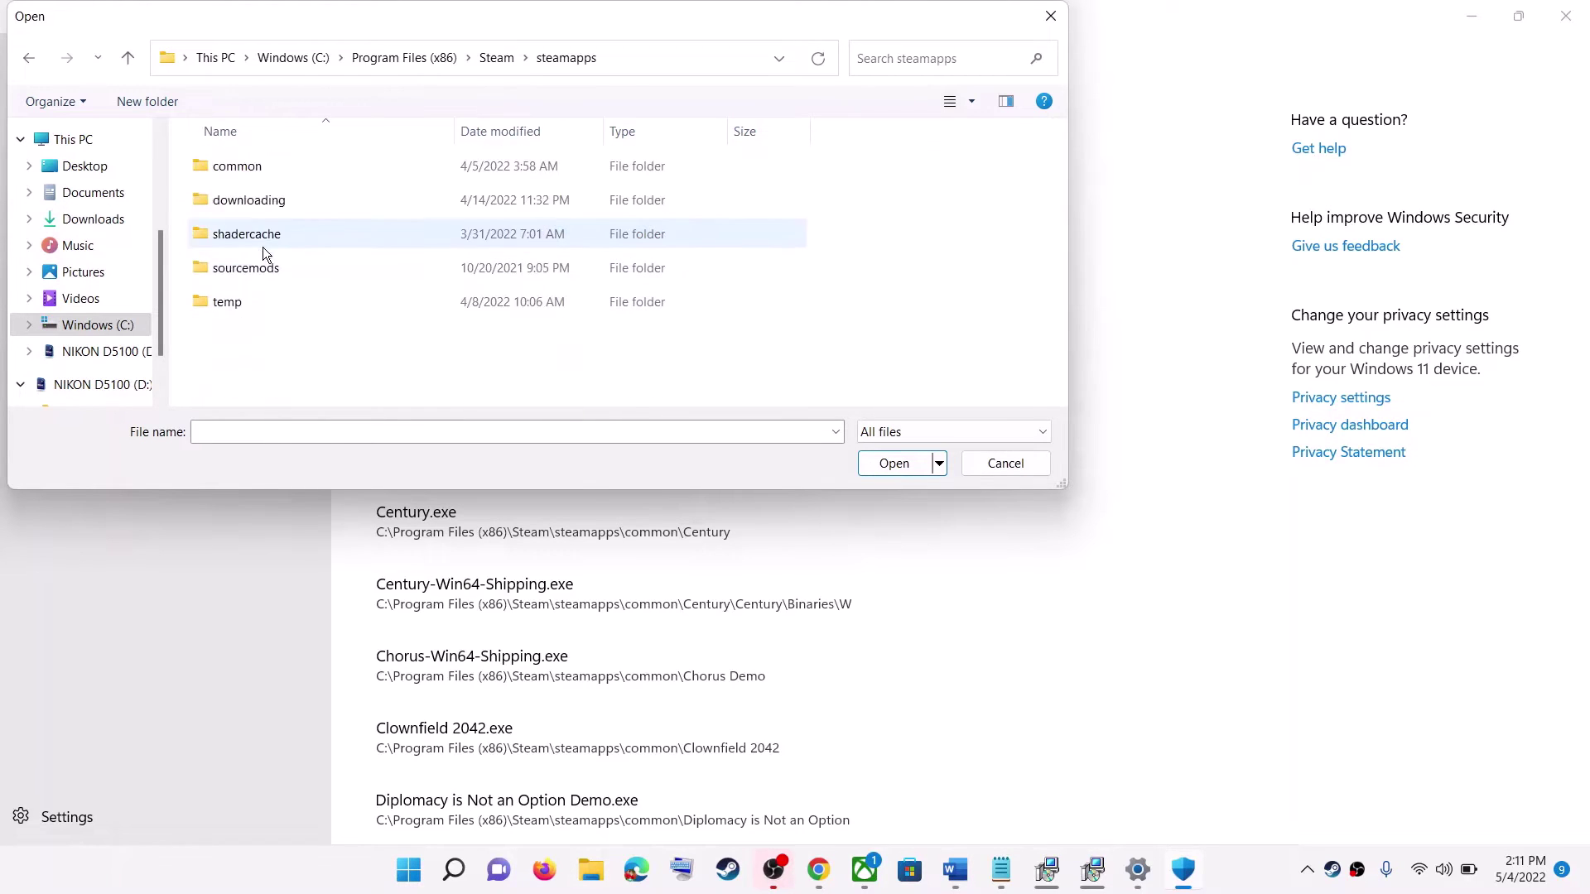
double_click(326, 168)
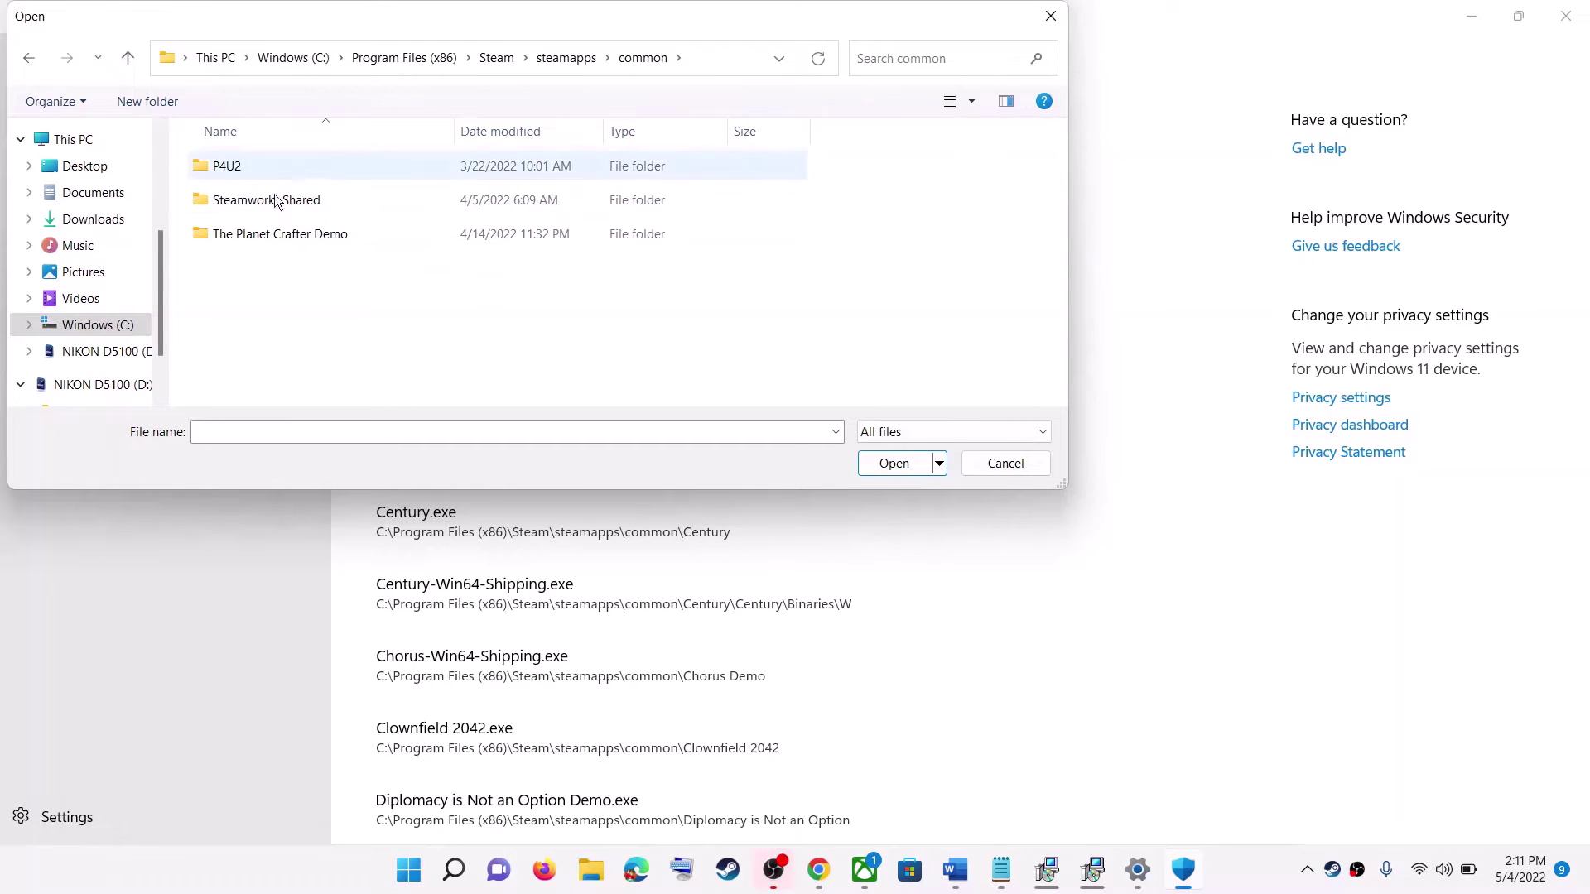
- Allow Planet Crafter from The Planet Crafter Demo folder and close Windows Security
double_click(250, 235)
click(252, 236)
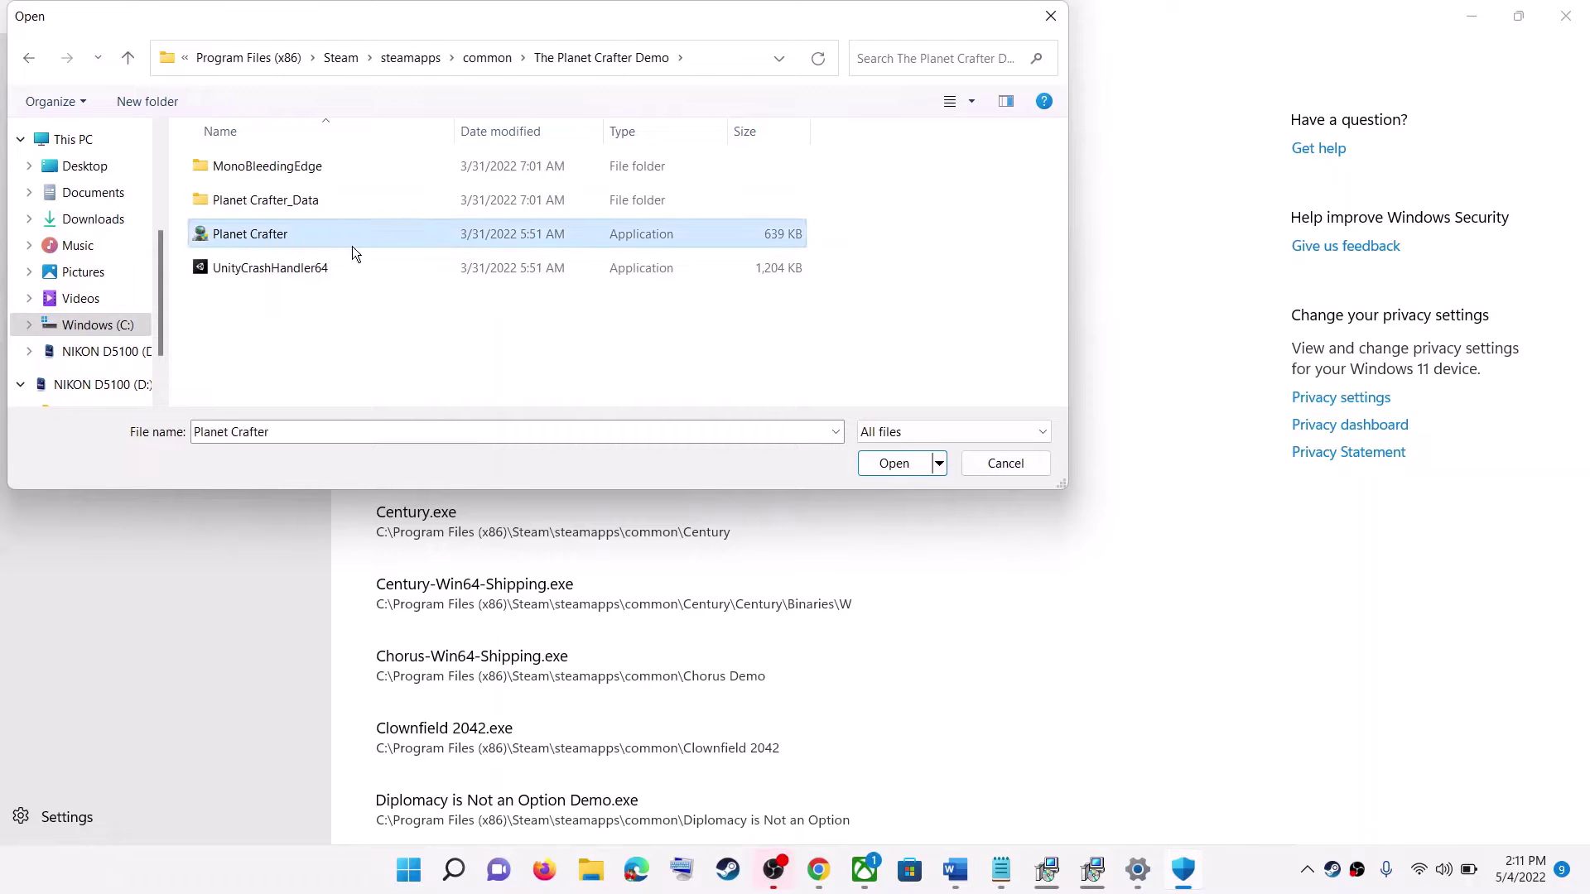
click(872, 465)
click(1559, 18)
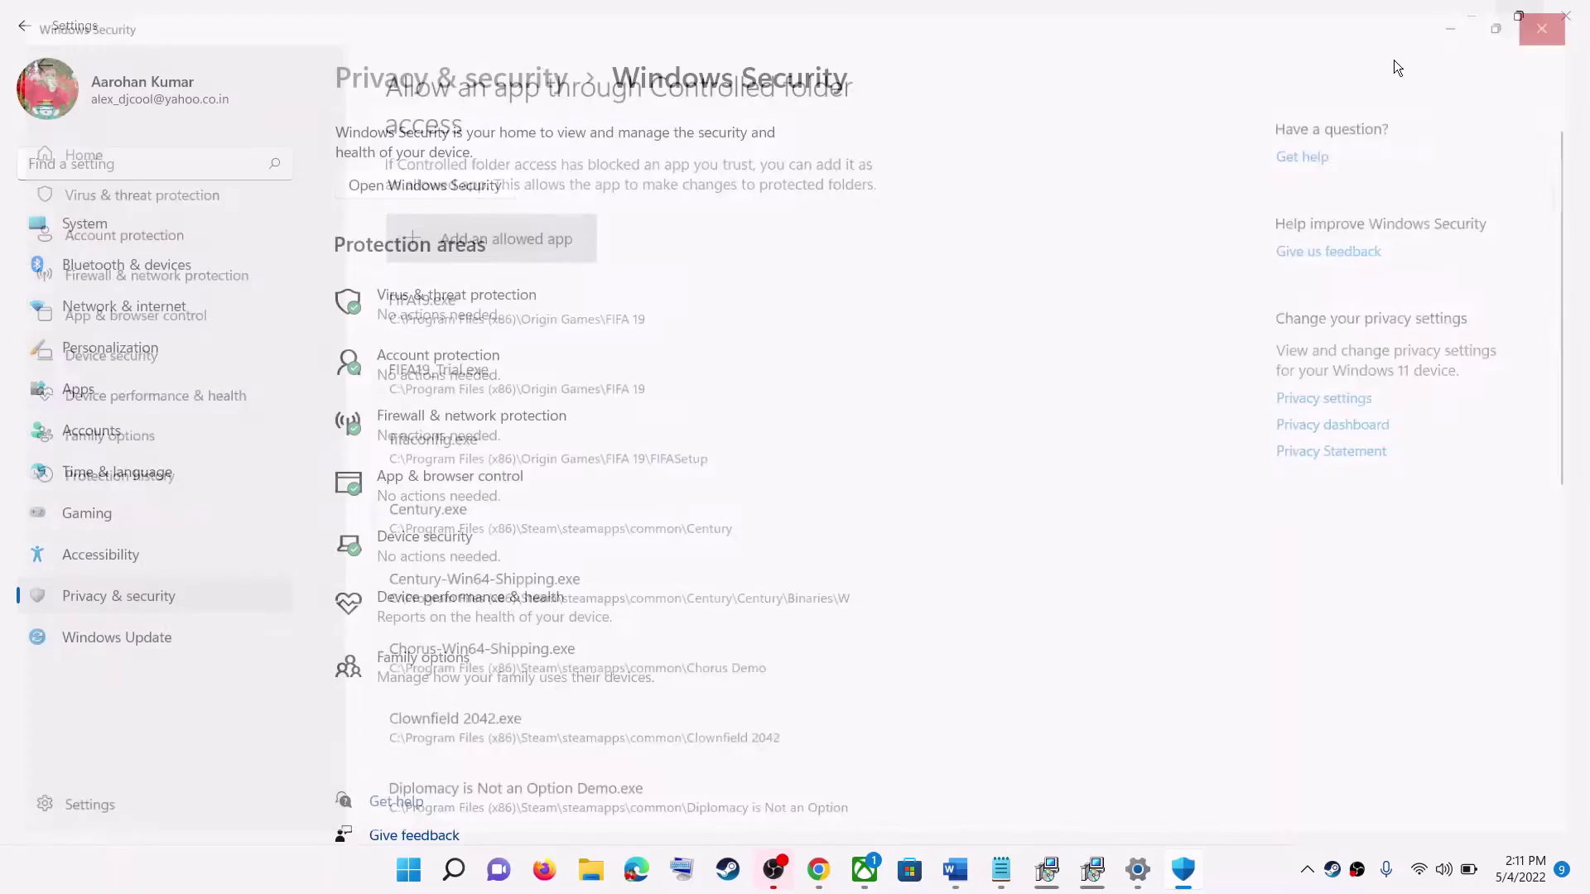
- Close Settings, mark the guide's Step 3 on running as administrator, and switch to Steam
click(1551, 17)
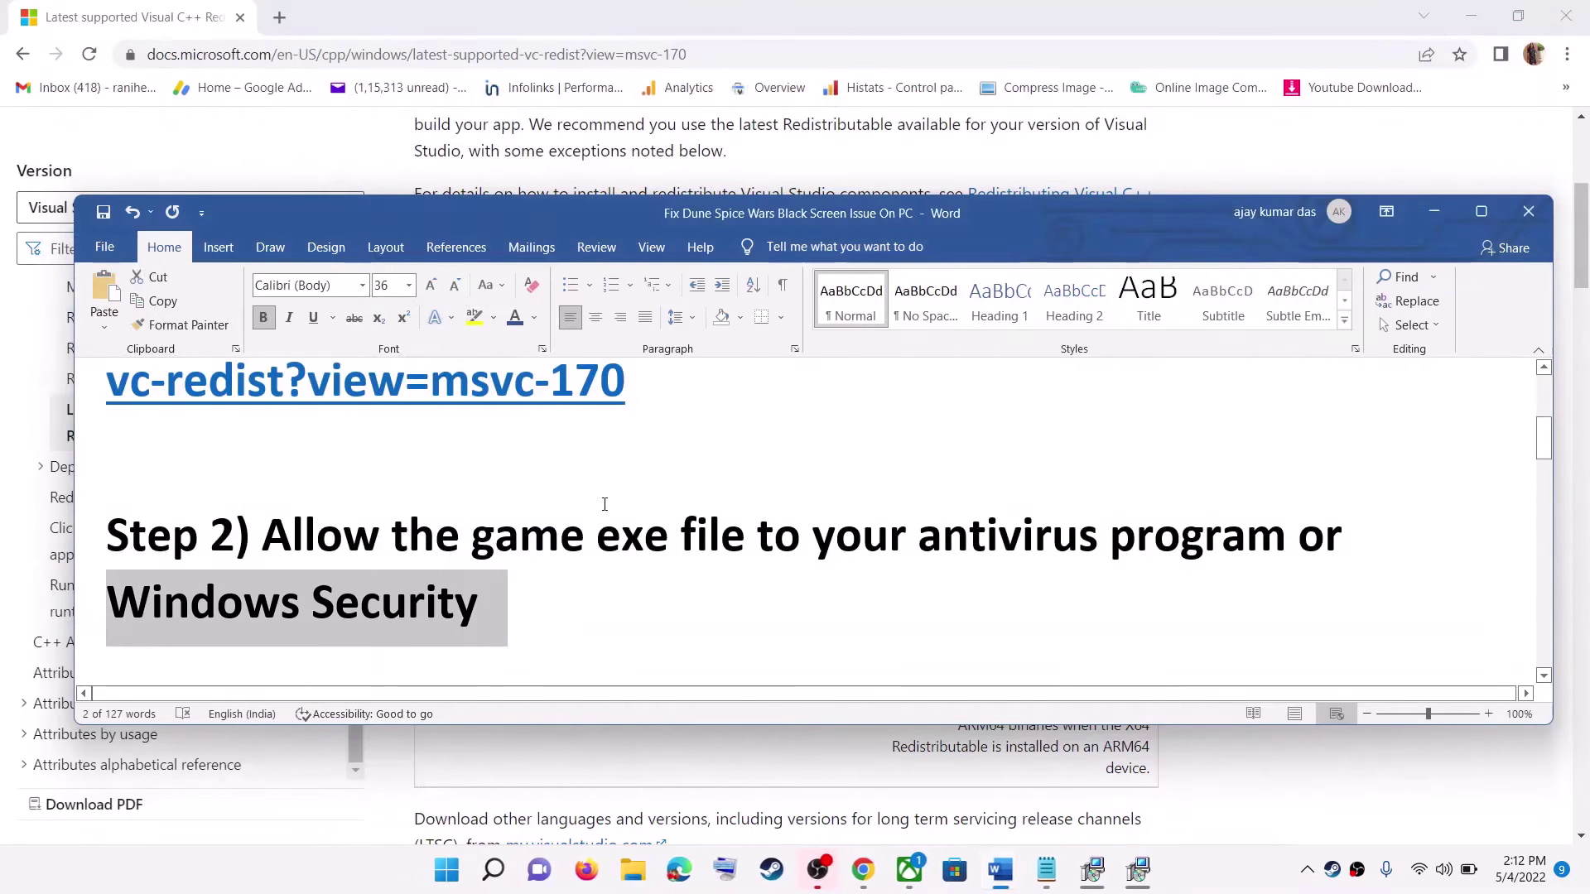
scroll(609, 548, down, 3)
drag(263, 559, 1170, 551)
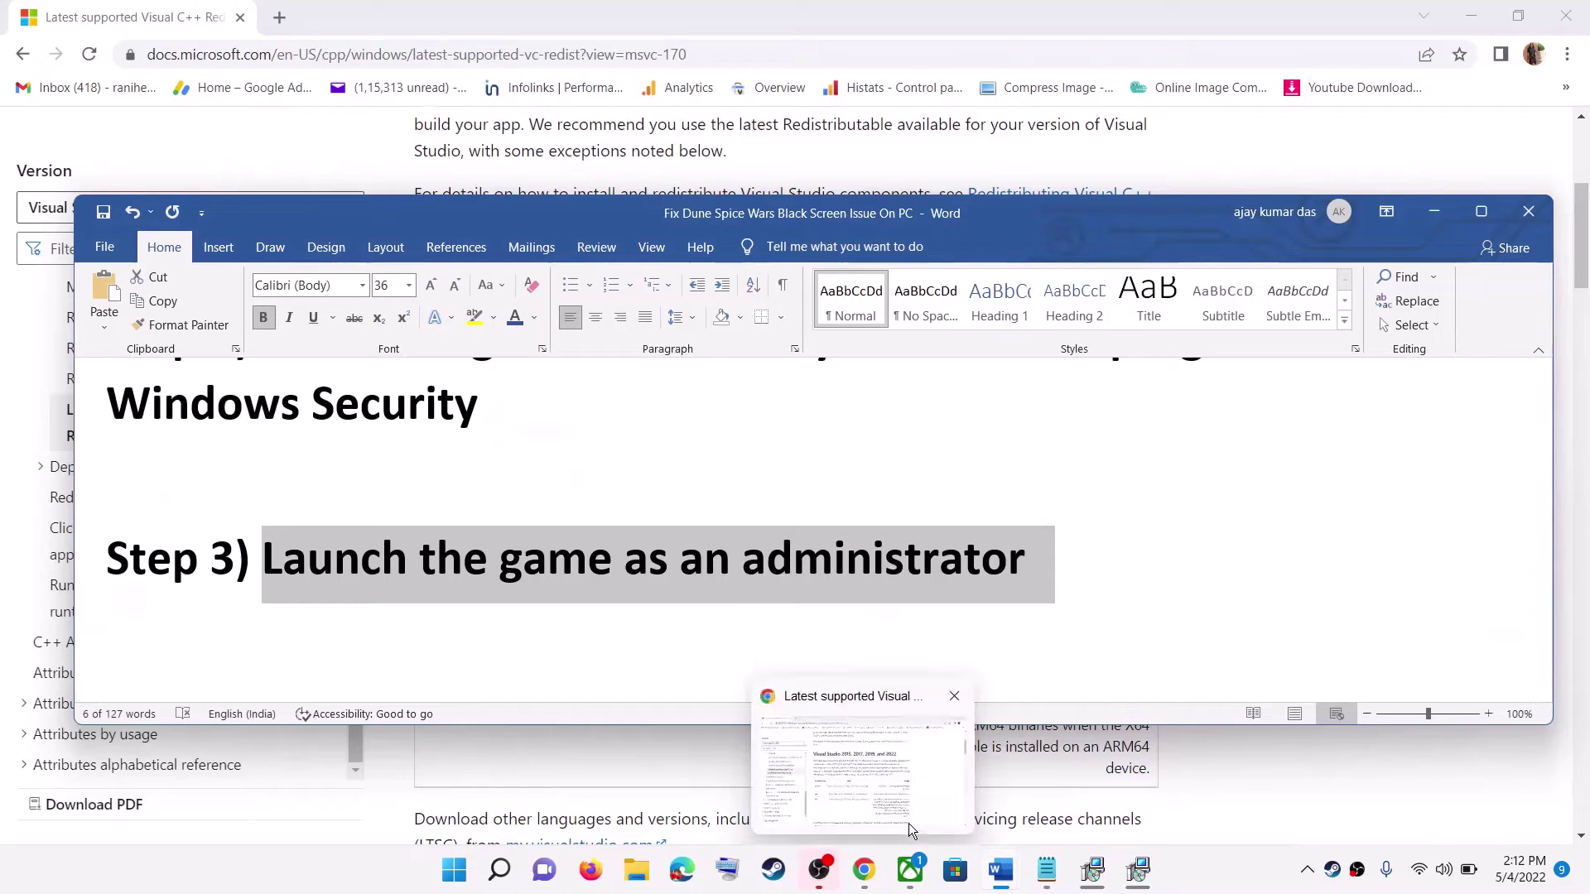
mouse_move(1149, 864)
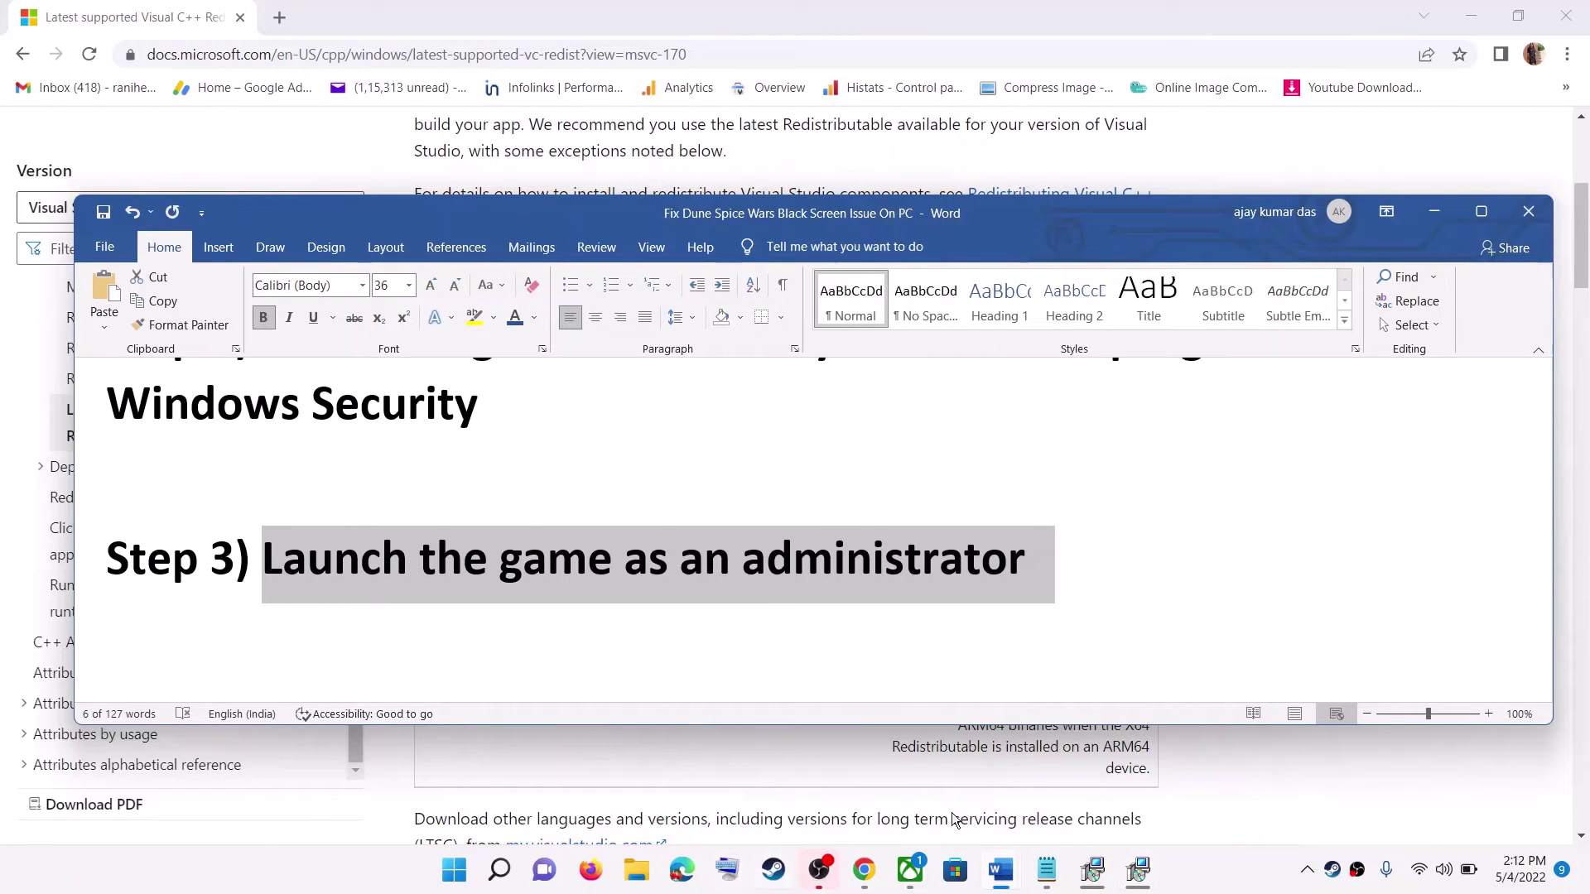
click(1332, 870)
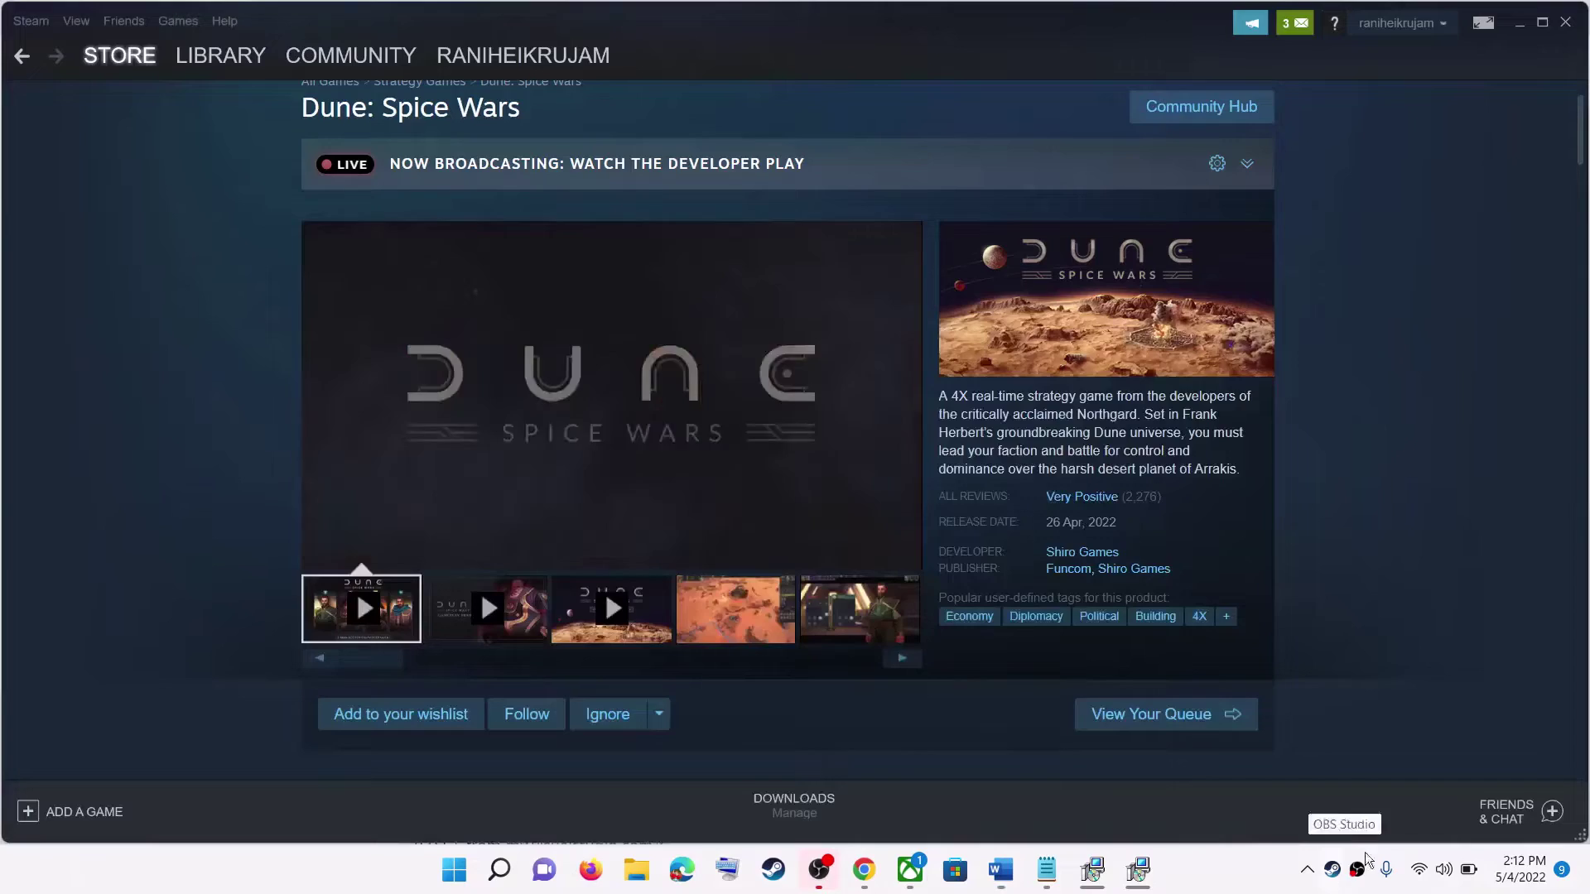
- In the Steam library, choose Manage > Browse local files for BABYLON'S FALL
click(248, 58)
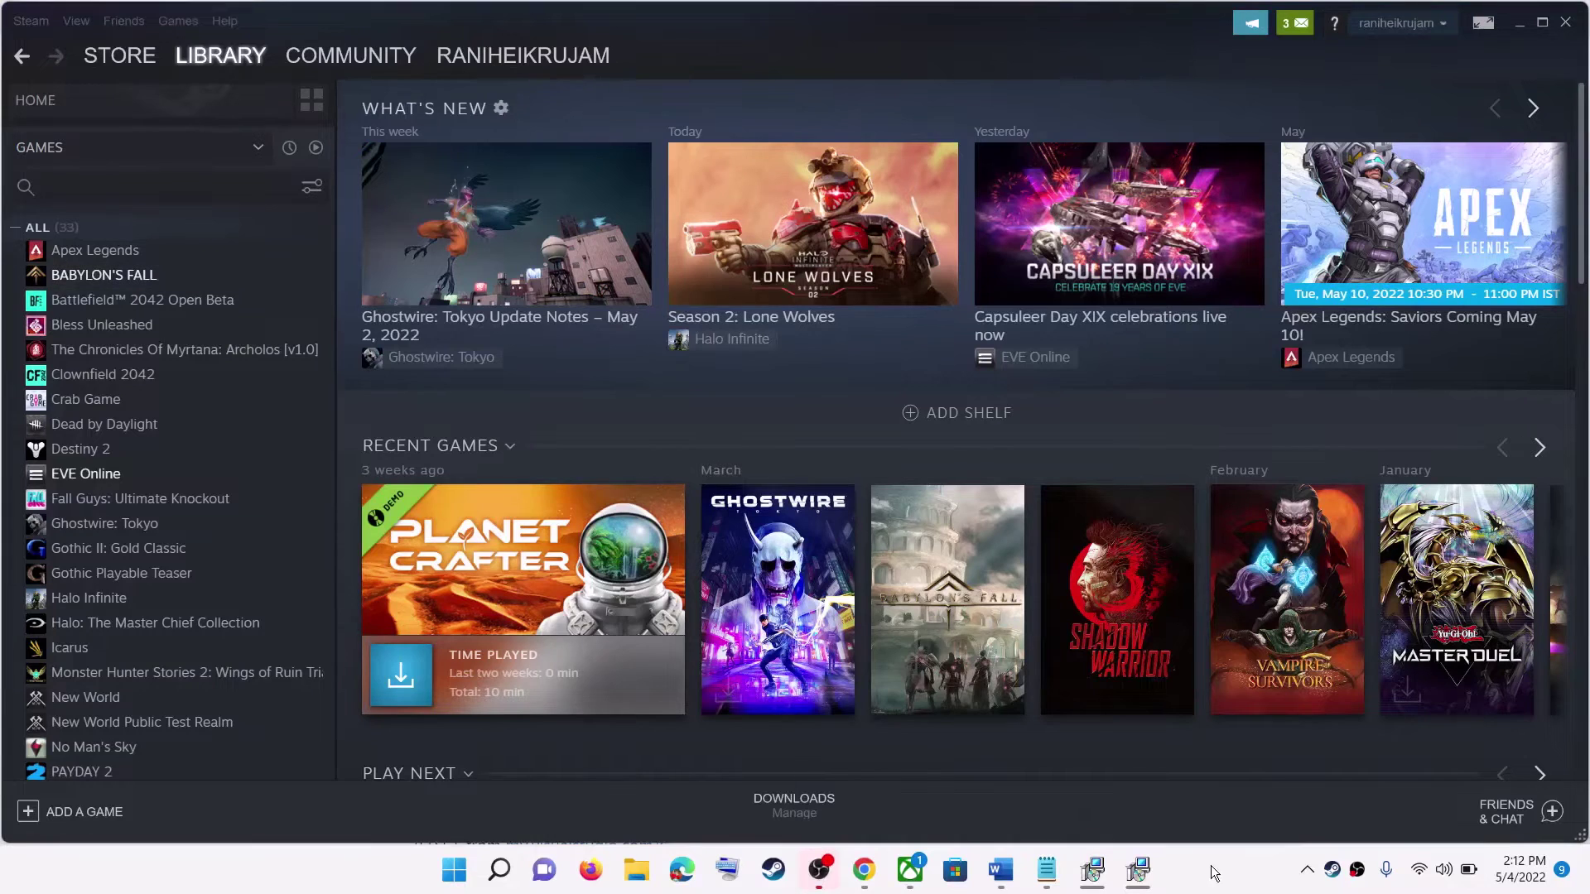
right_click(163, 278)
mouse_move(222, 374)
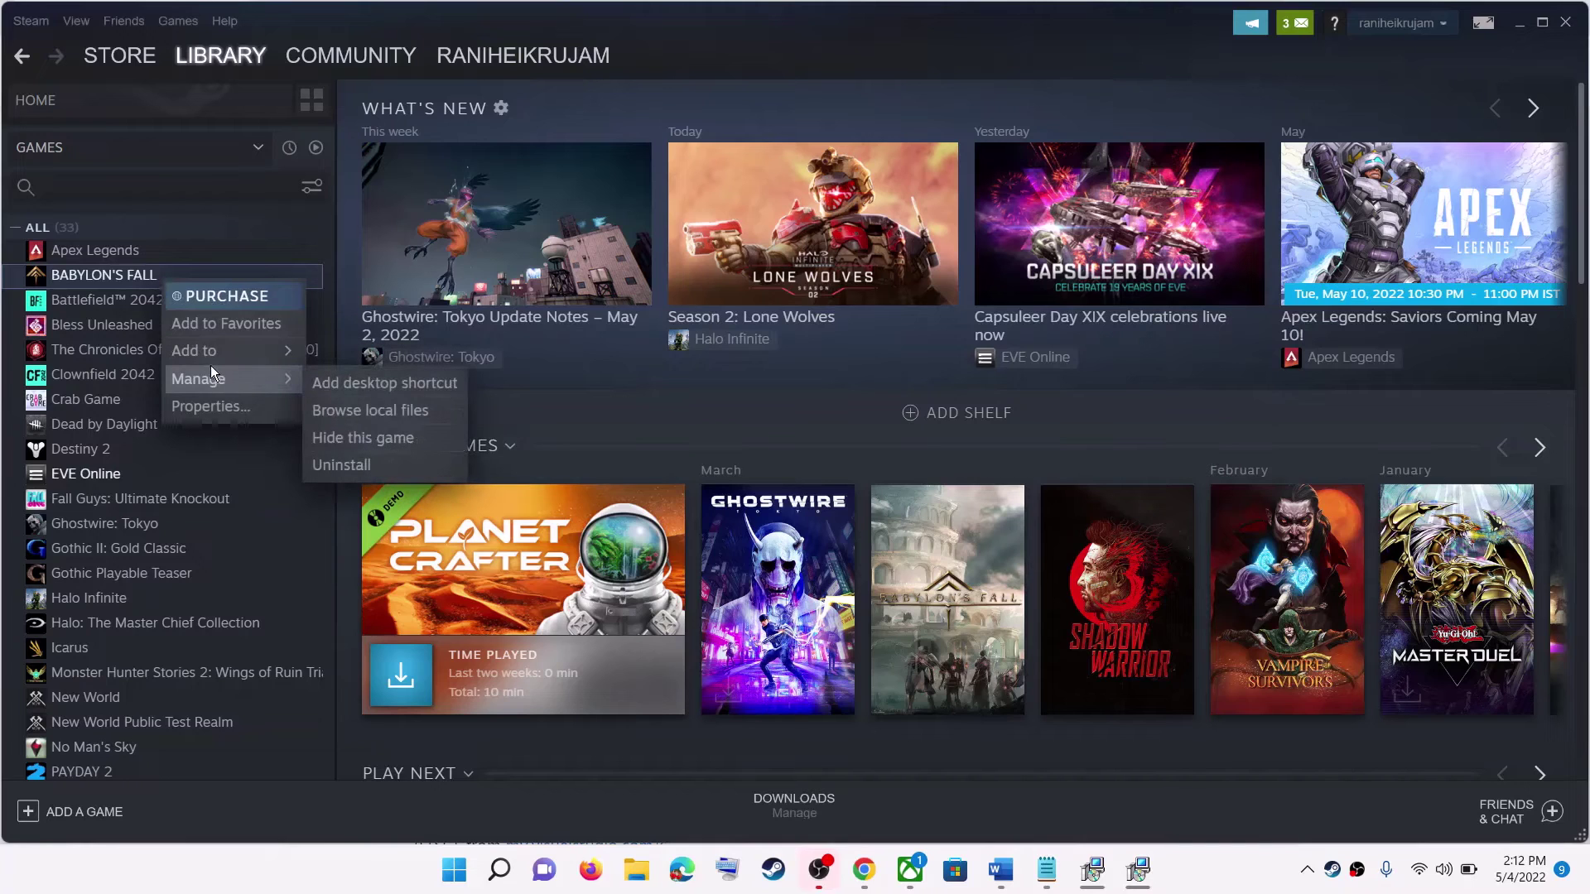
click(351, 405)
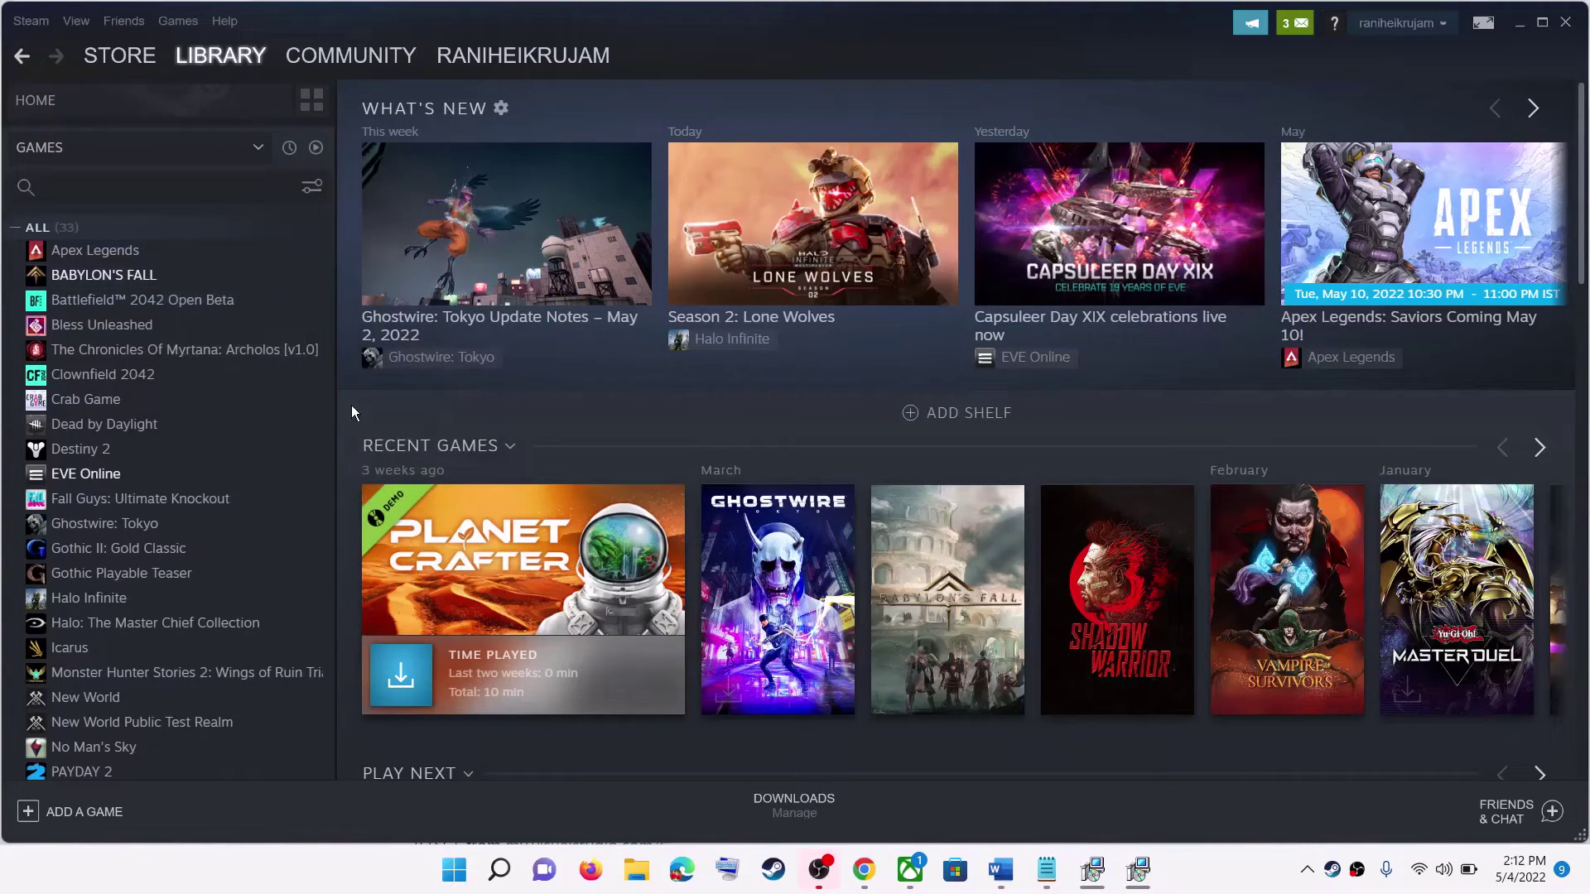
- Open C:\Program Files (x86)\Steam\steamapps\common\The Planet Crafter Demo in File Explorer
click(634, 870)
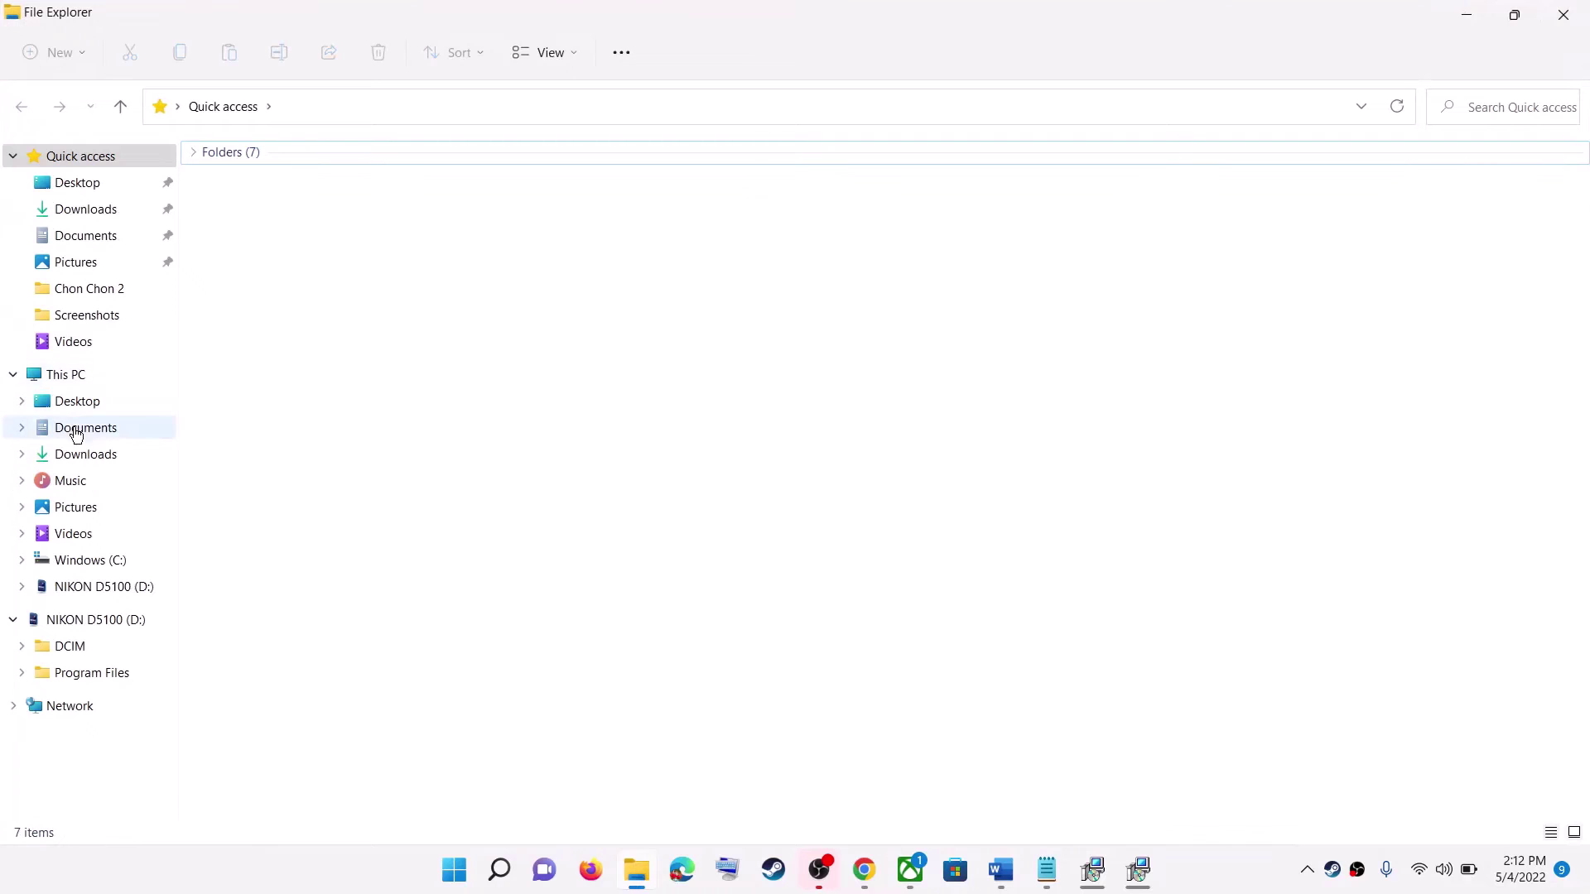
click(88, 376)
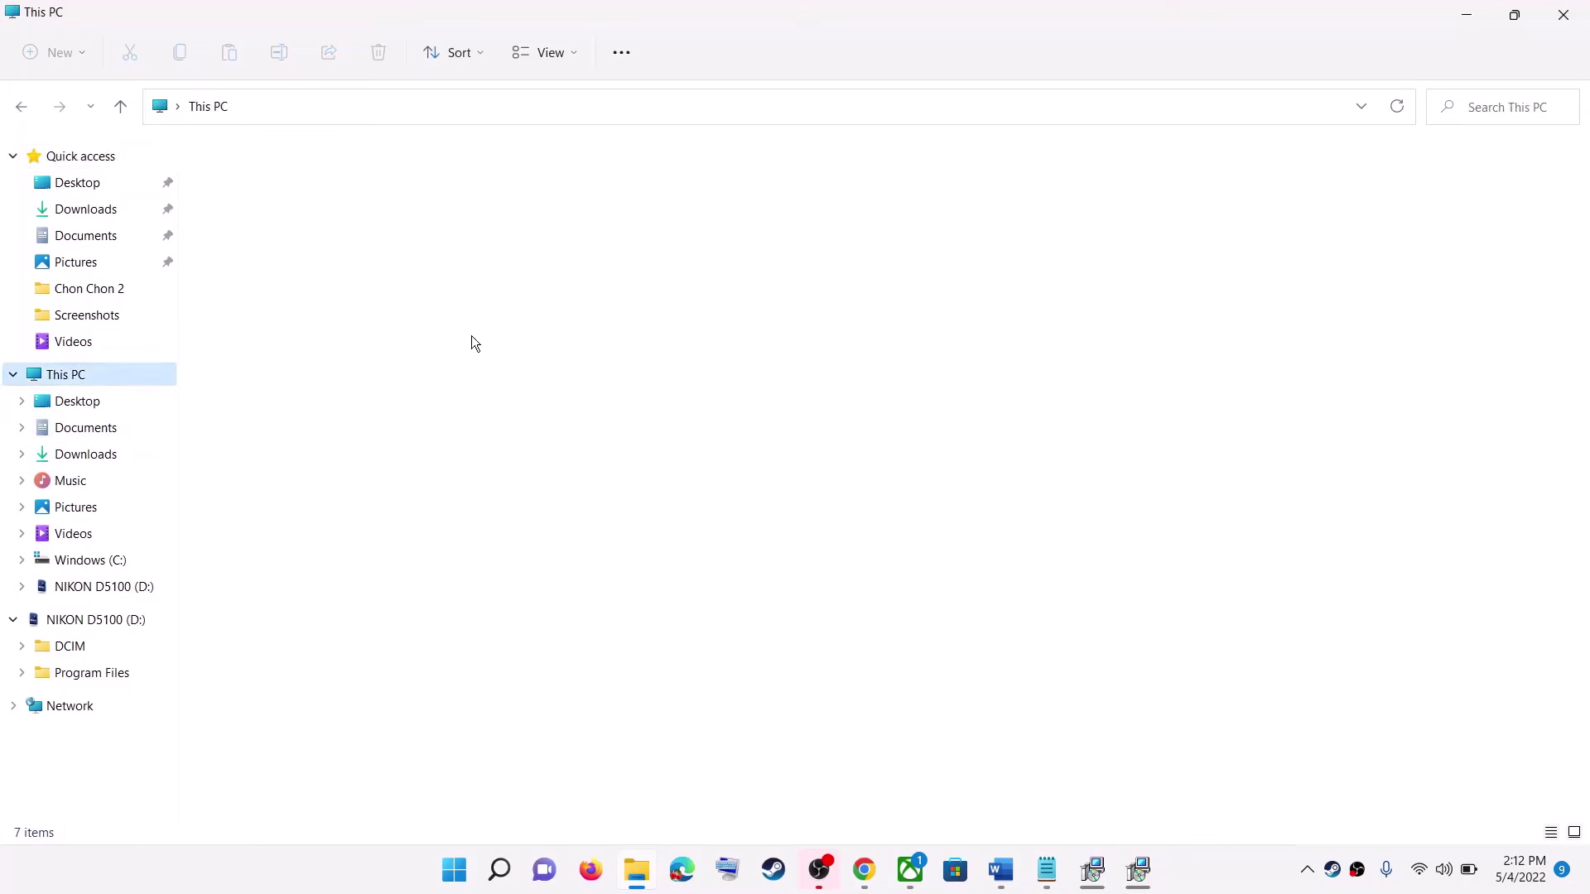
double_click(313, 348)
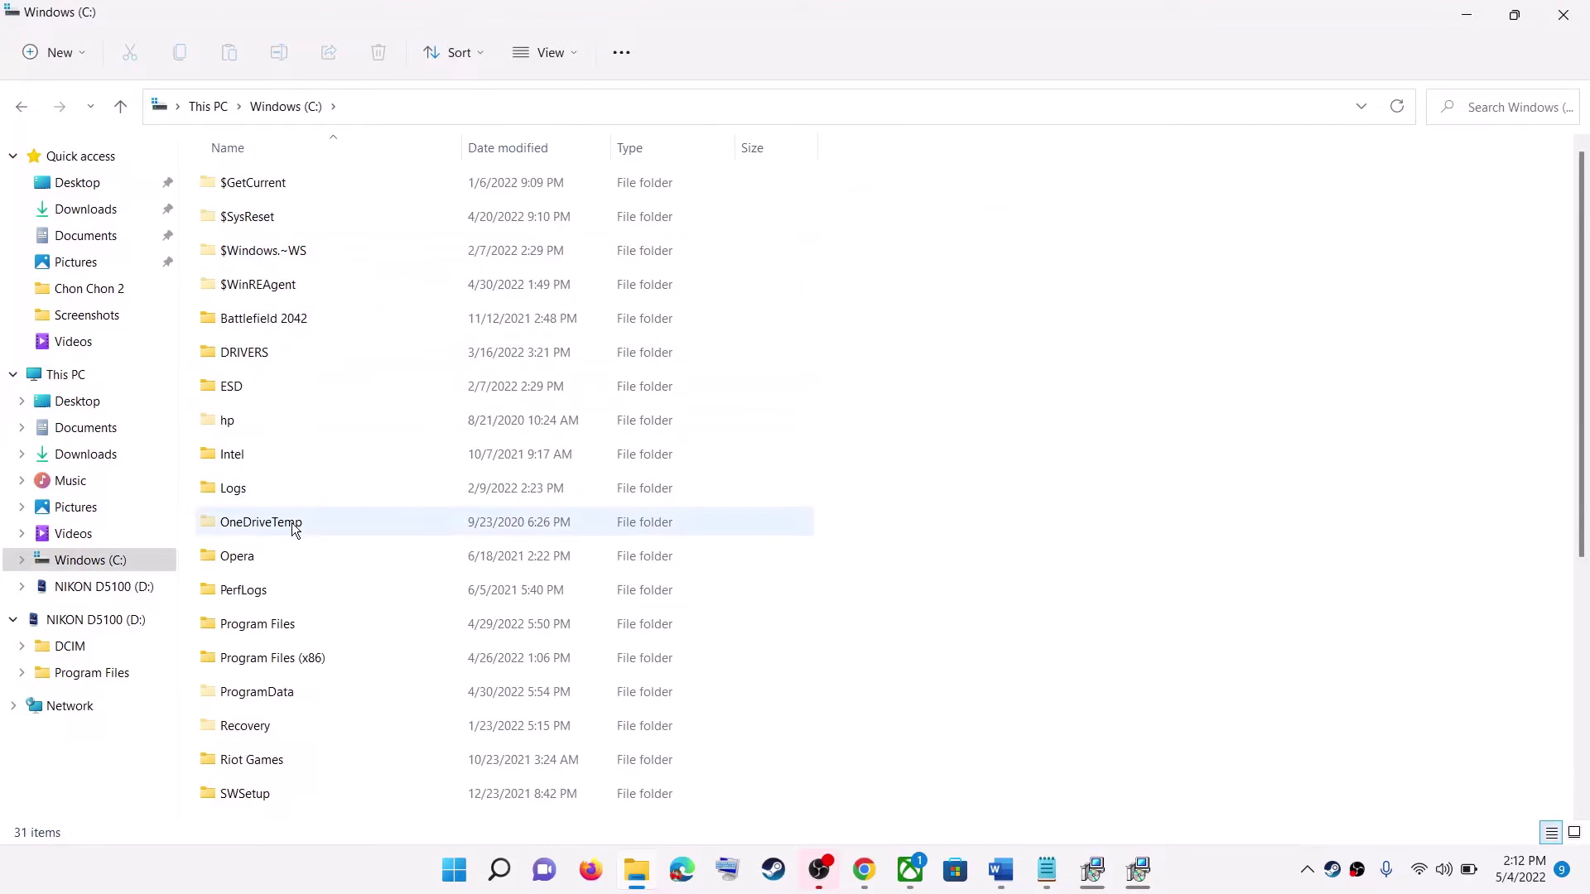
scroll(295, 563, down, 2)
double_click(288, 468)
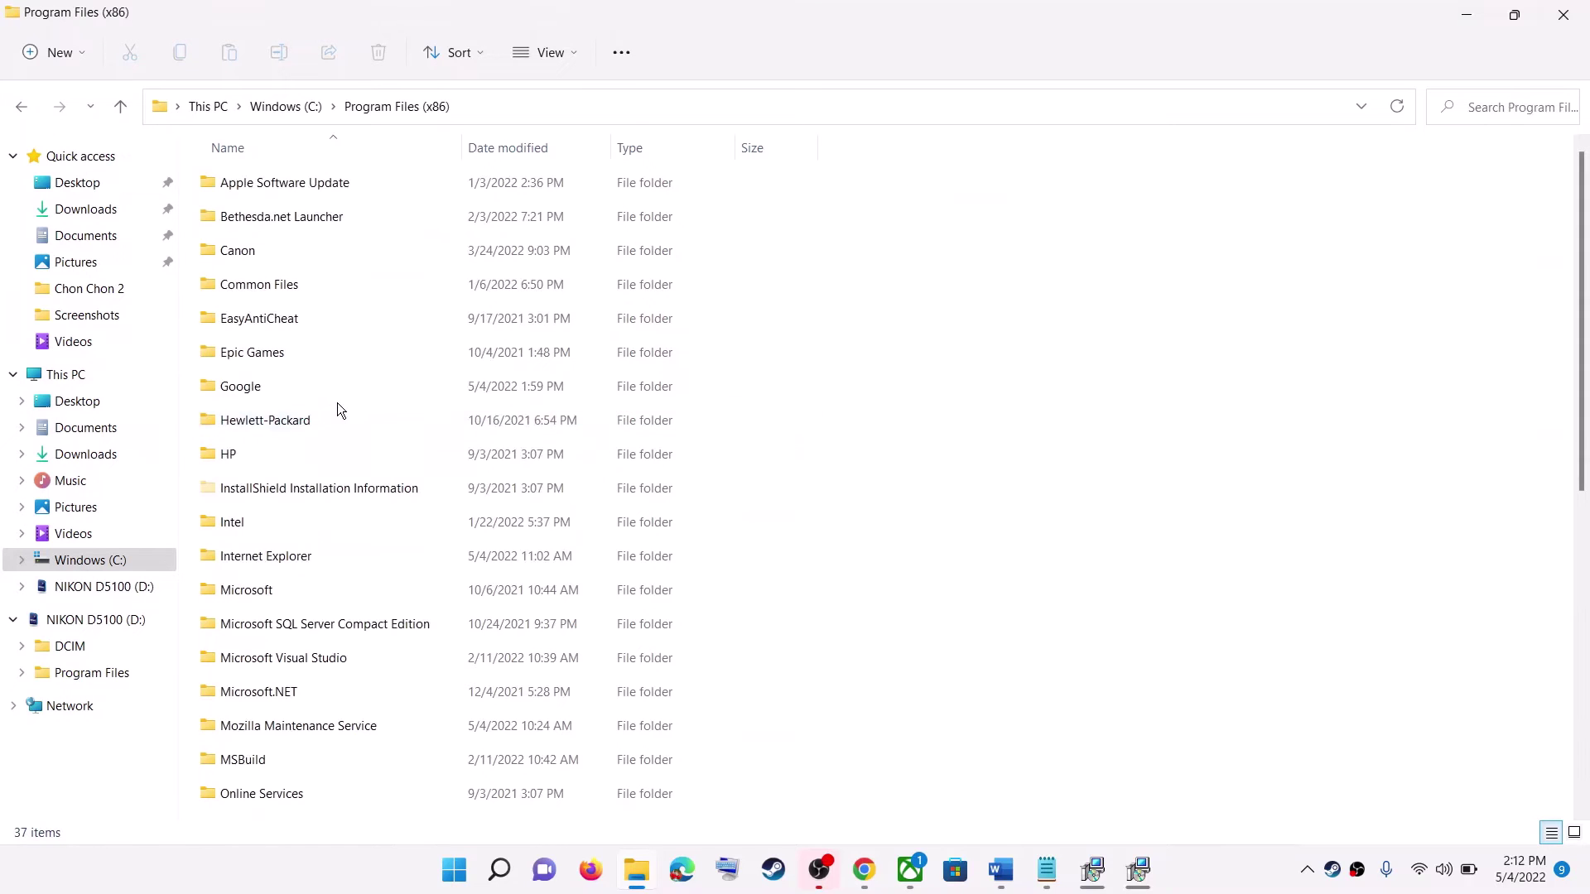
scroll(306, 603, down, 5)
double_click(301, 631)
scroll(319, 530, down, 2)
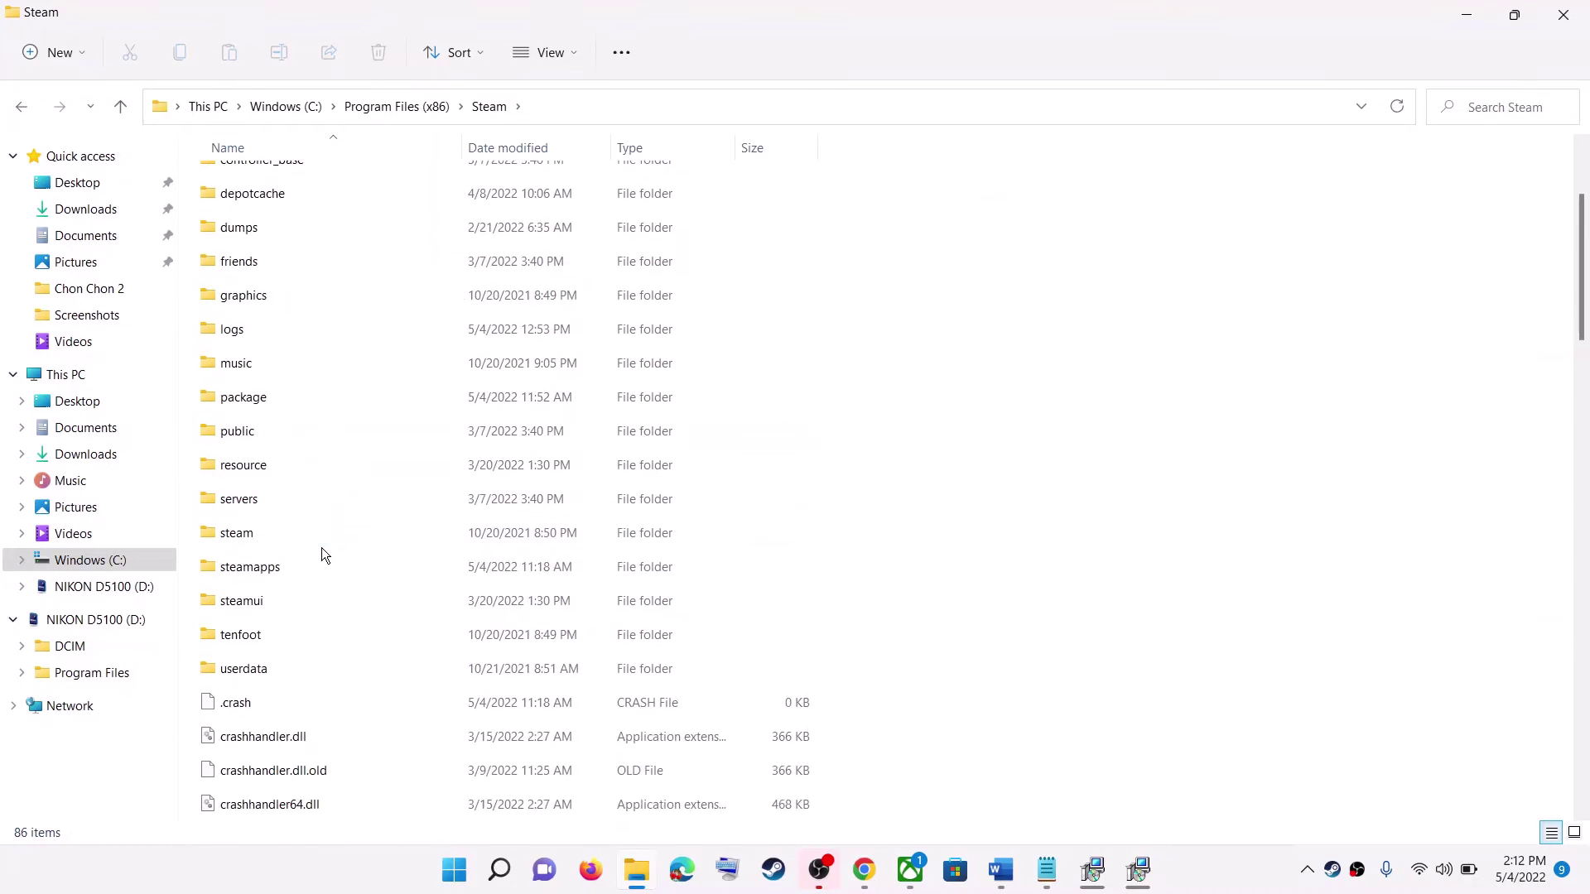
double_click(306, 566)
double_click(278, 191)
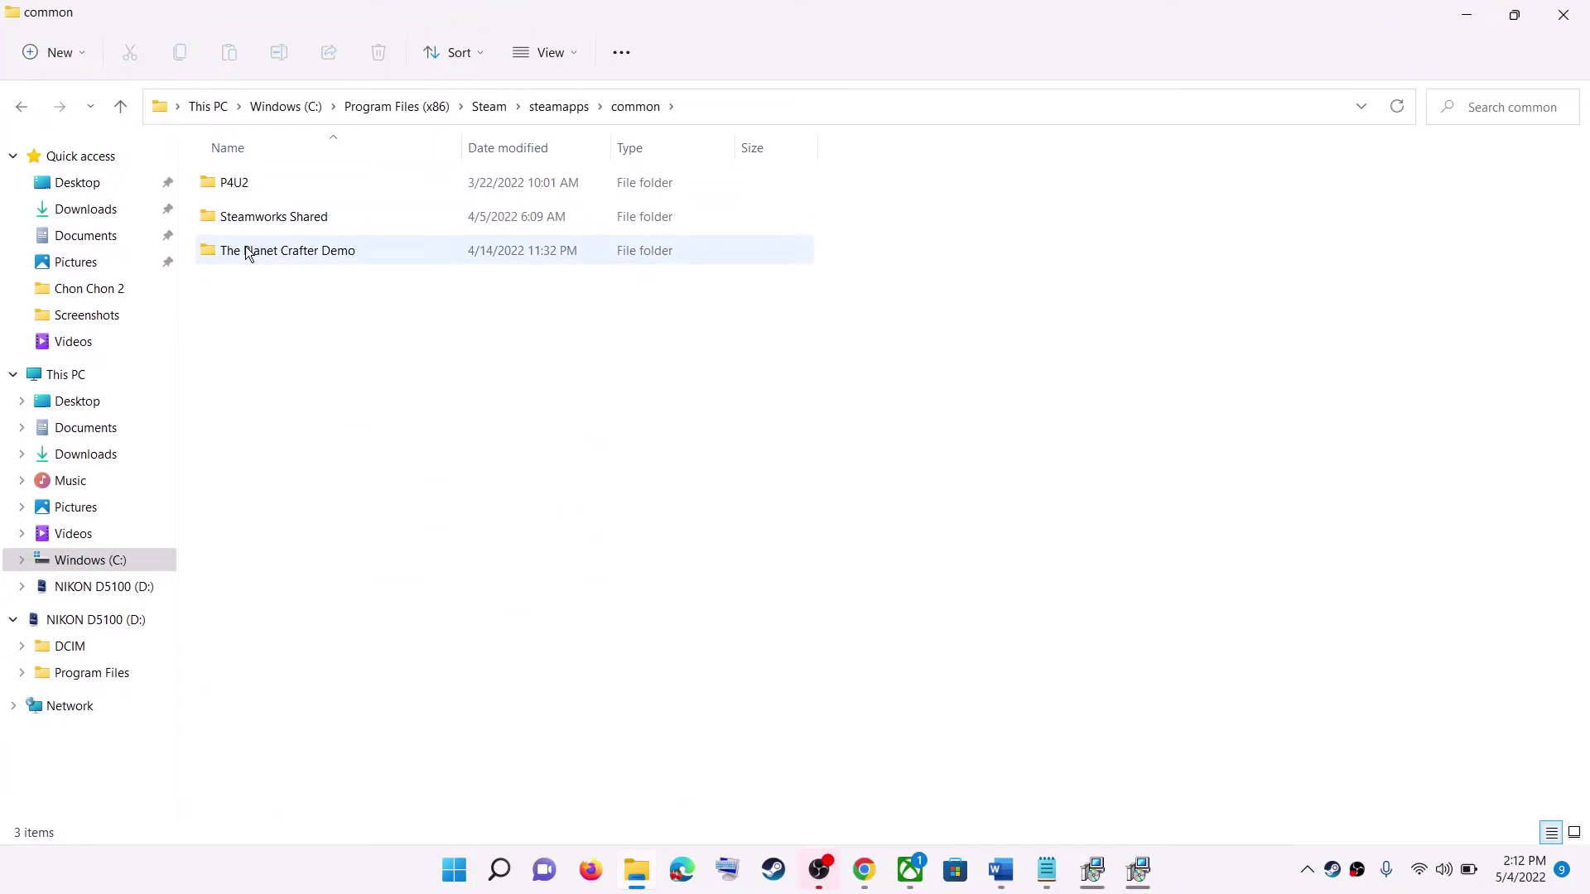
double_click(247, 251)
- Tick Run as administrator in Planet Crafter's Compatibility properties and confirm with OK
click(266, 260)
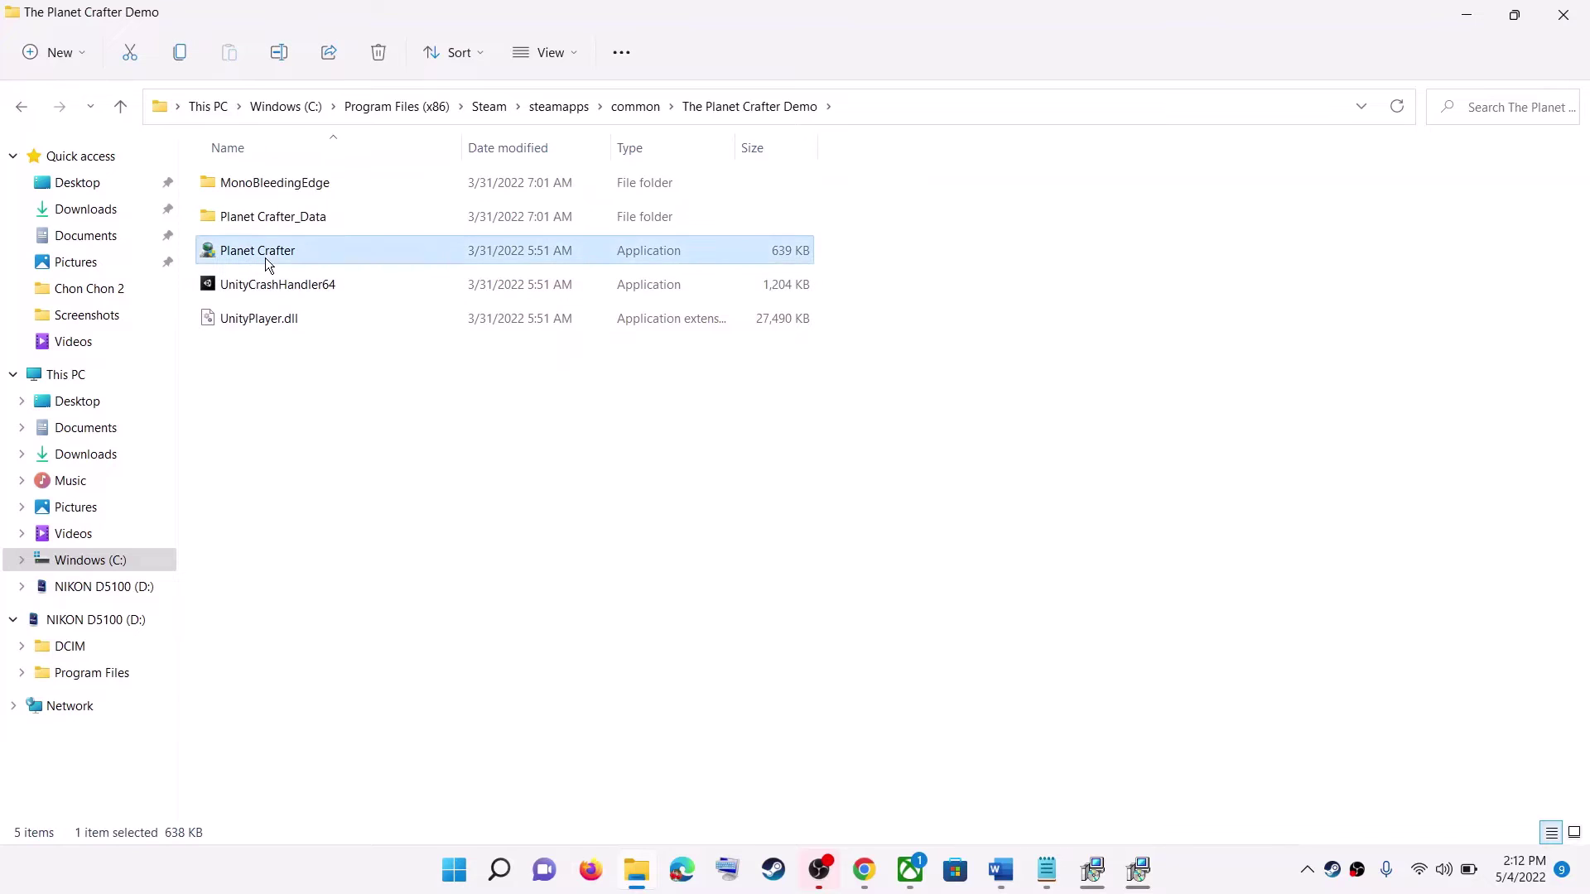
right_click(265, 259)
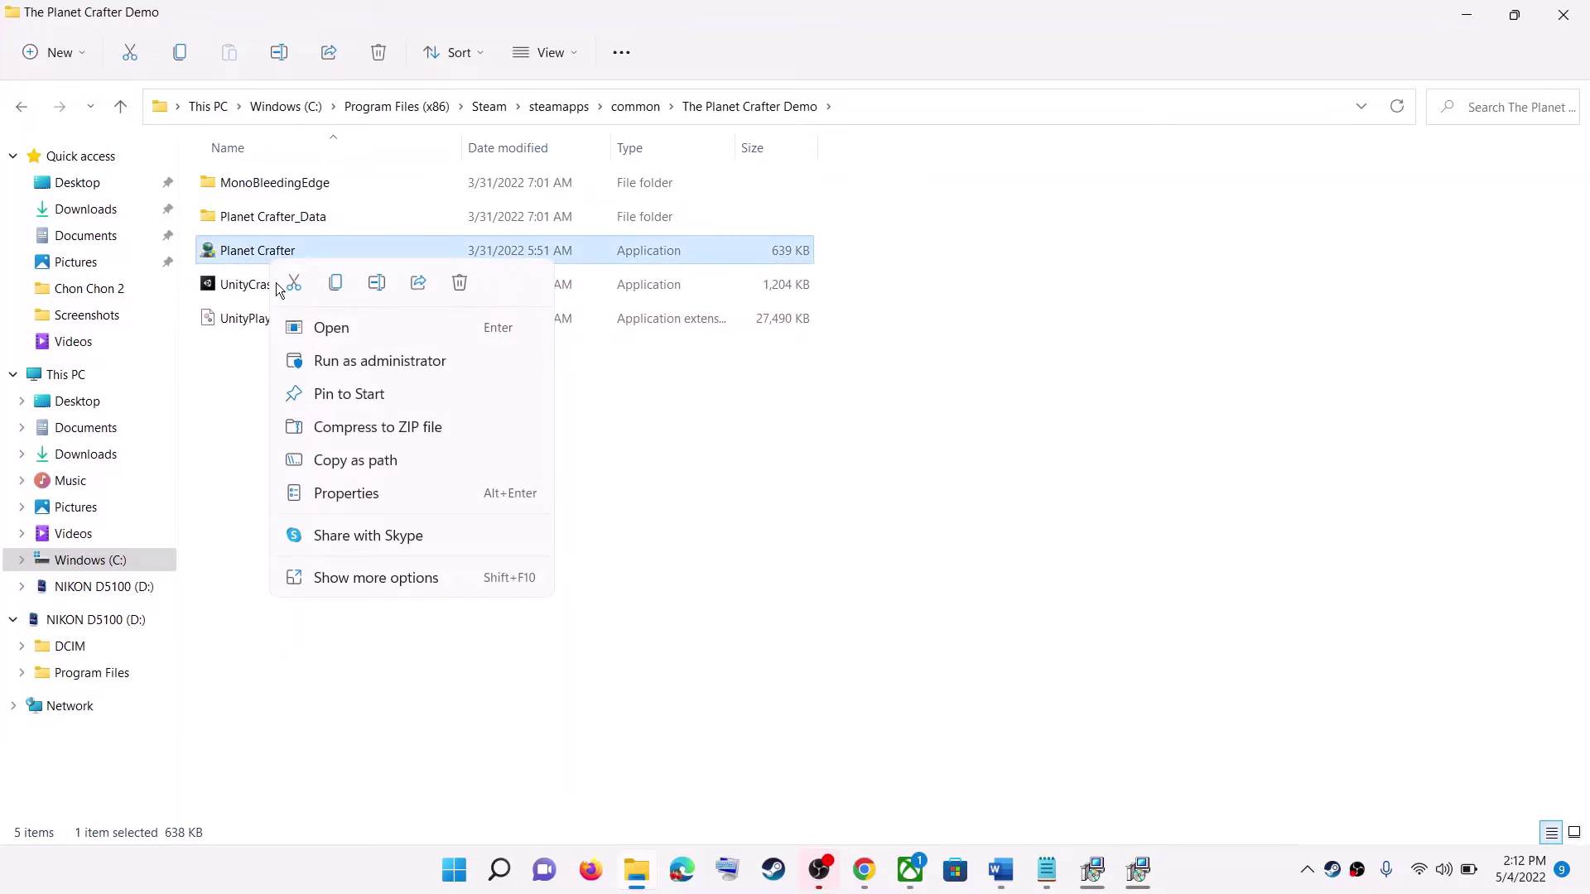
click(335, 497)
click(364, 311)
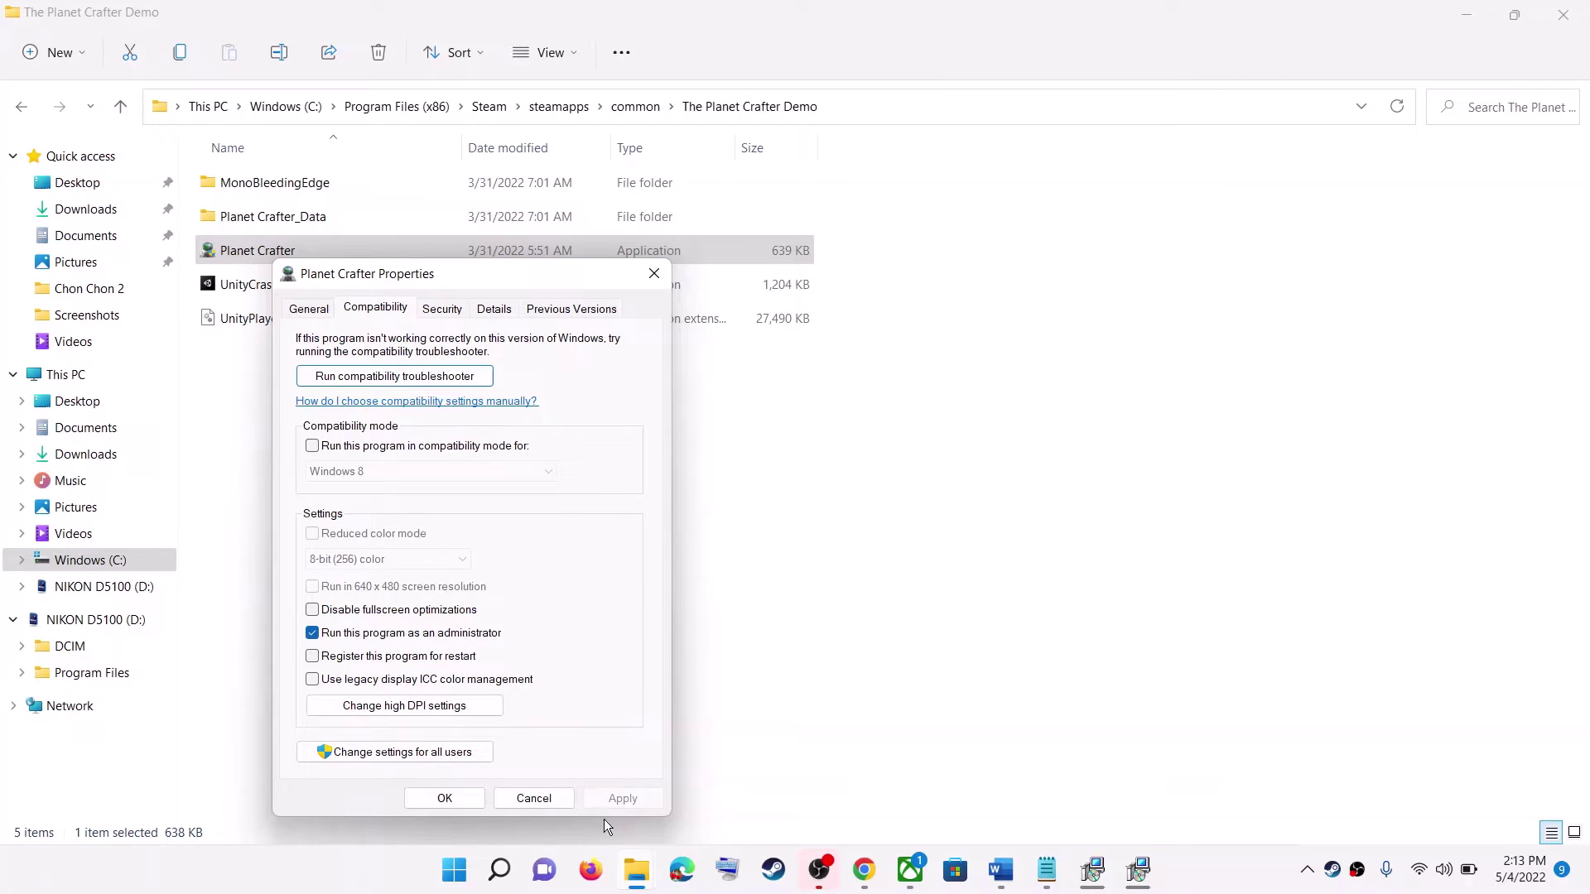
click(478, 796)
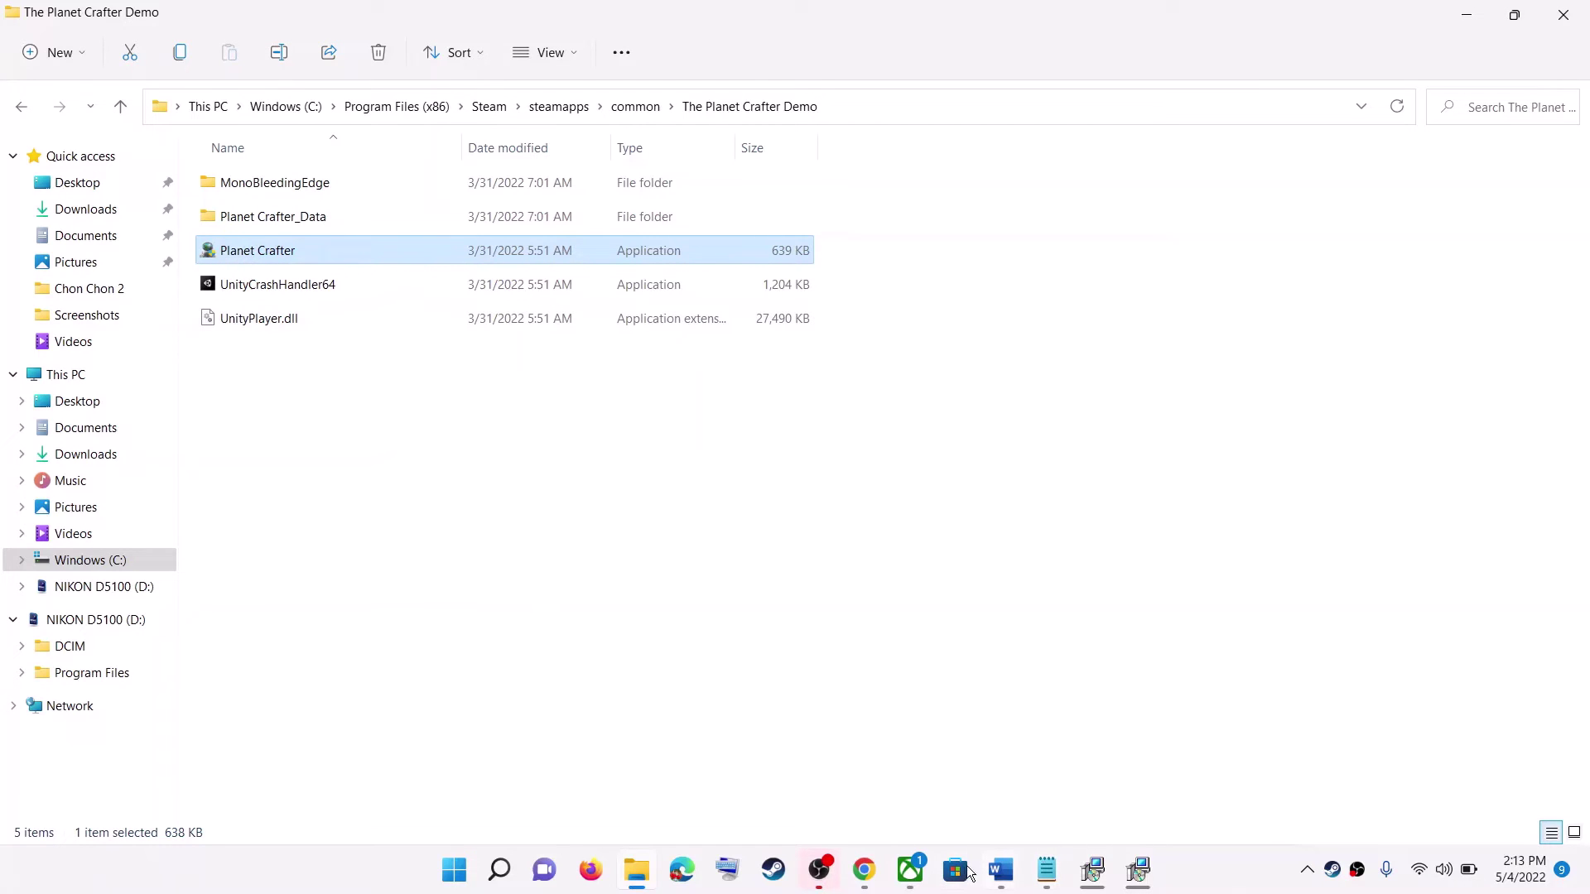
- In the fix guide, highlight the Step 4 heading about restarting Steam and updating the game
mouse_move(1000, 879)
click(872, 808)
scroll(375, 570, down, 2)
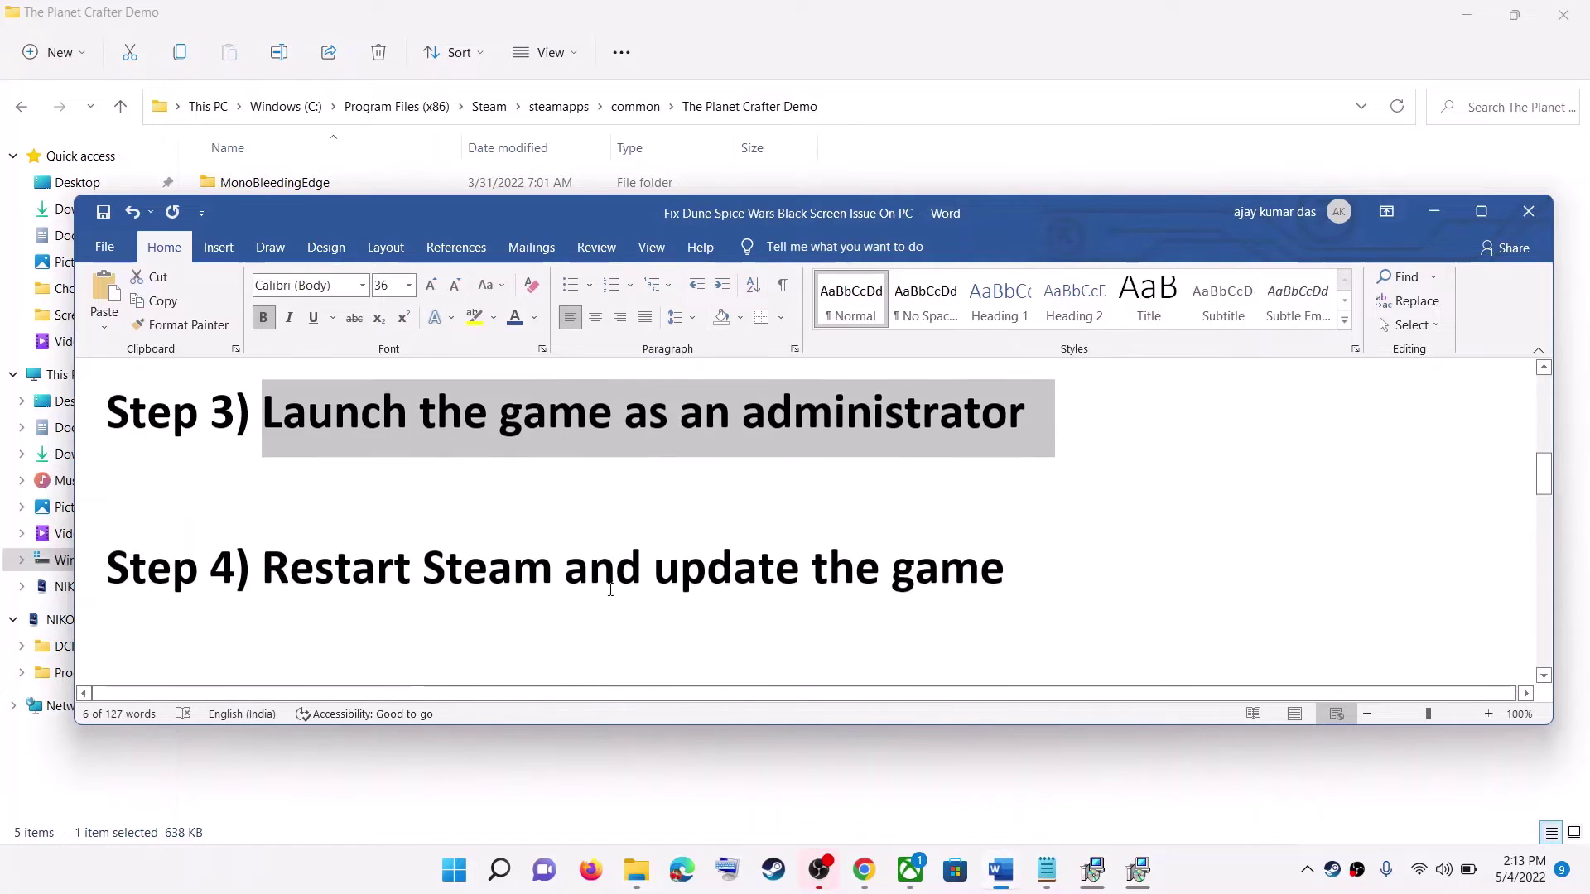
drag(375, 569, 1037, 564)
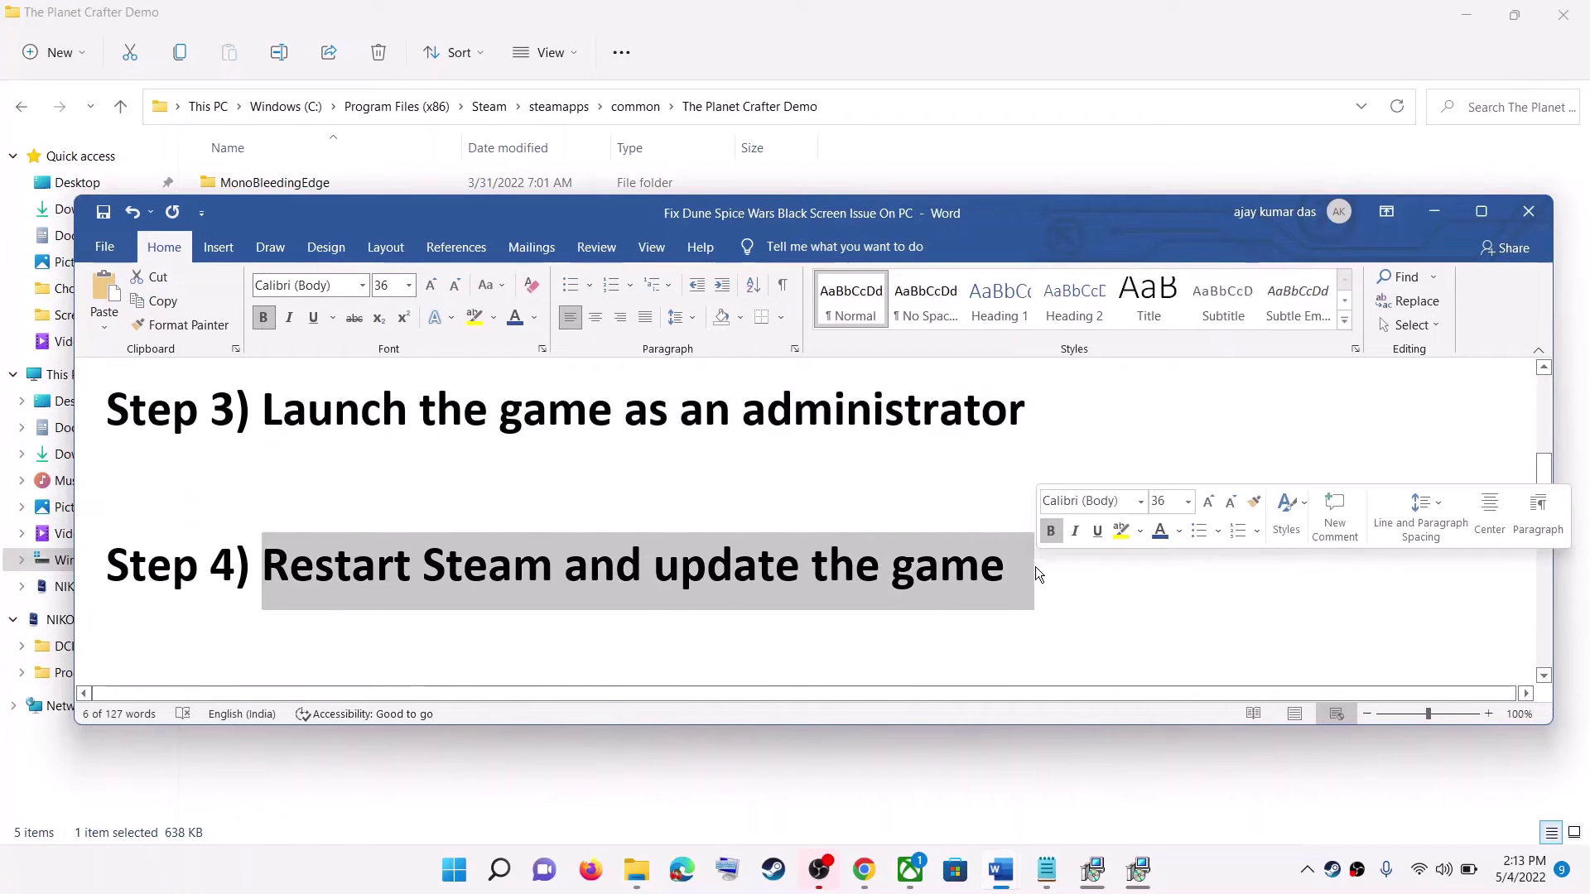
- Bring up the Steam window from the tray and open Steam's main menu
mouse_move(1001, 869)
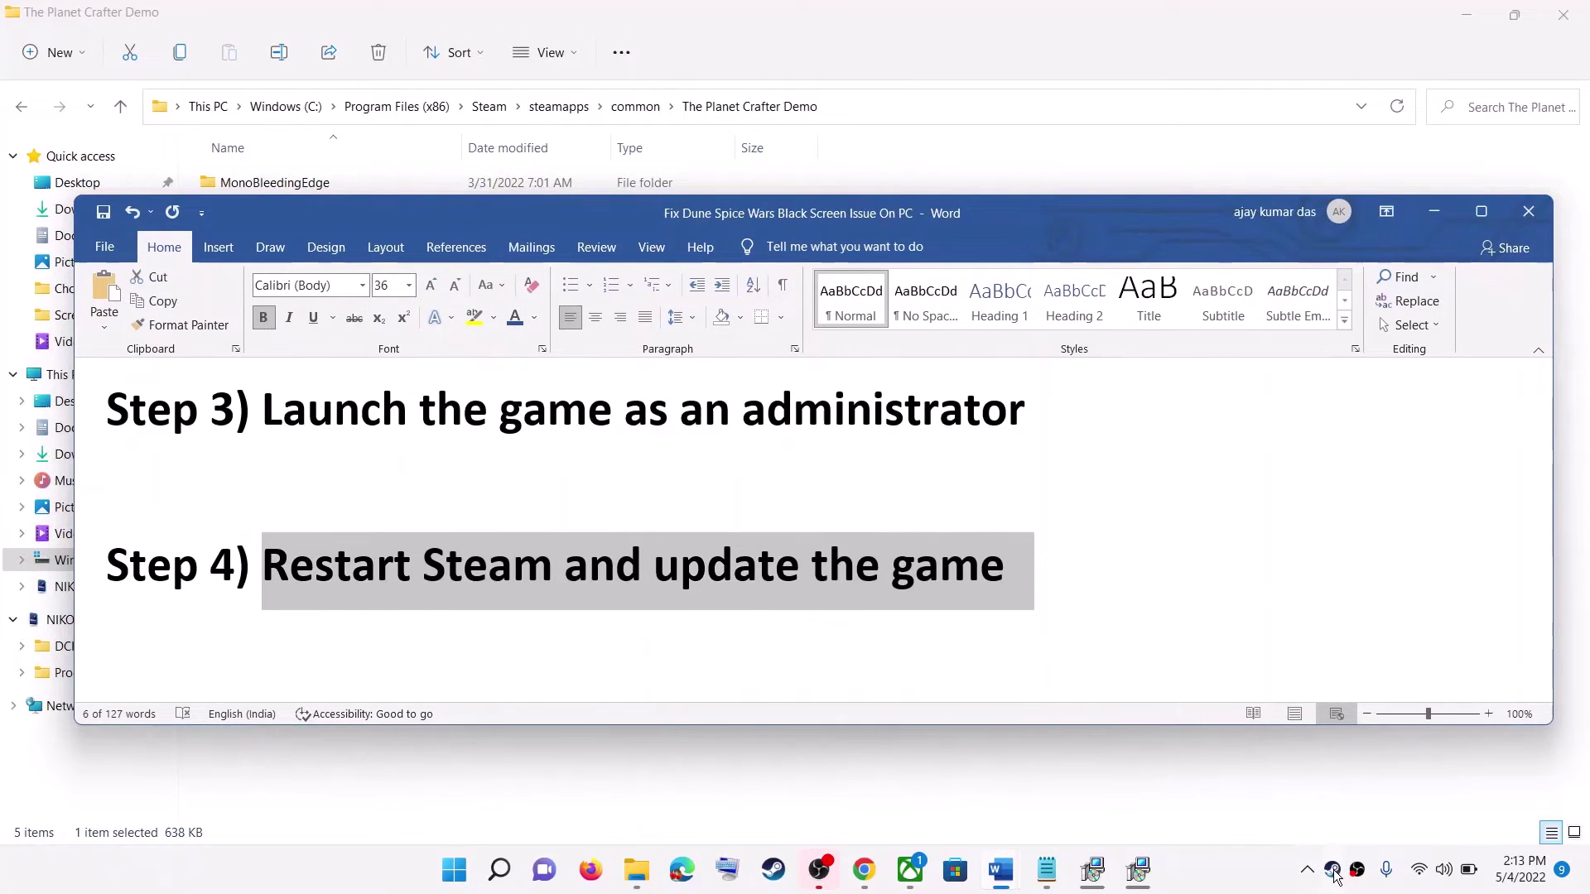
click(1332, 869)
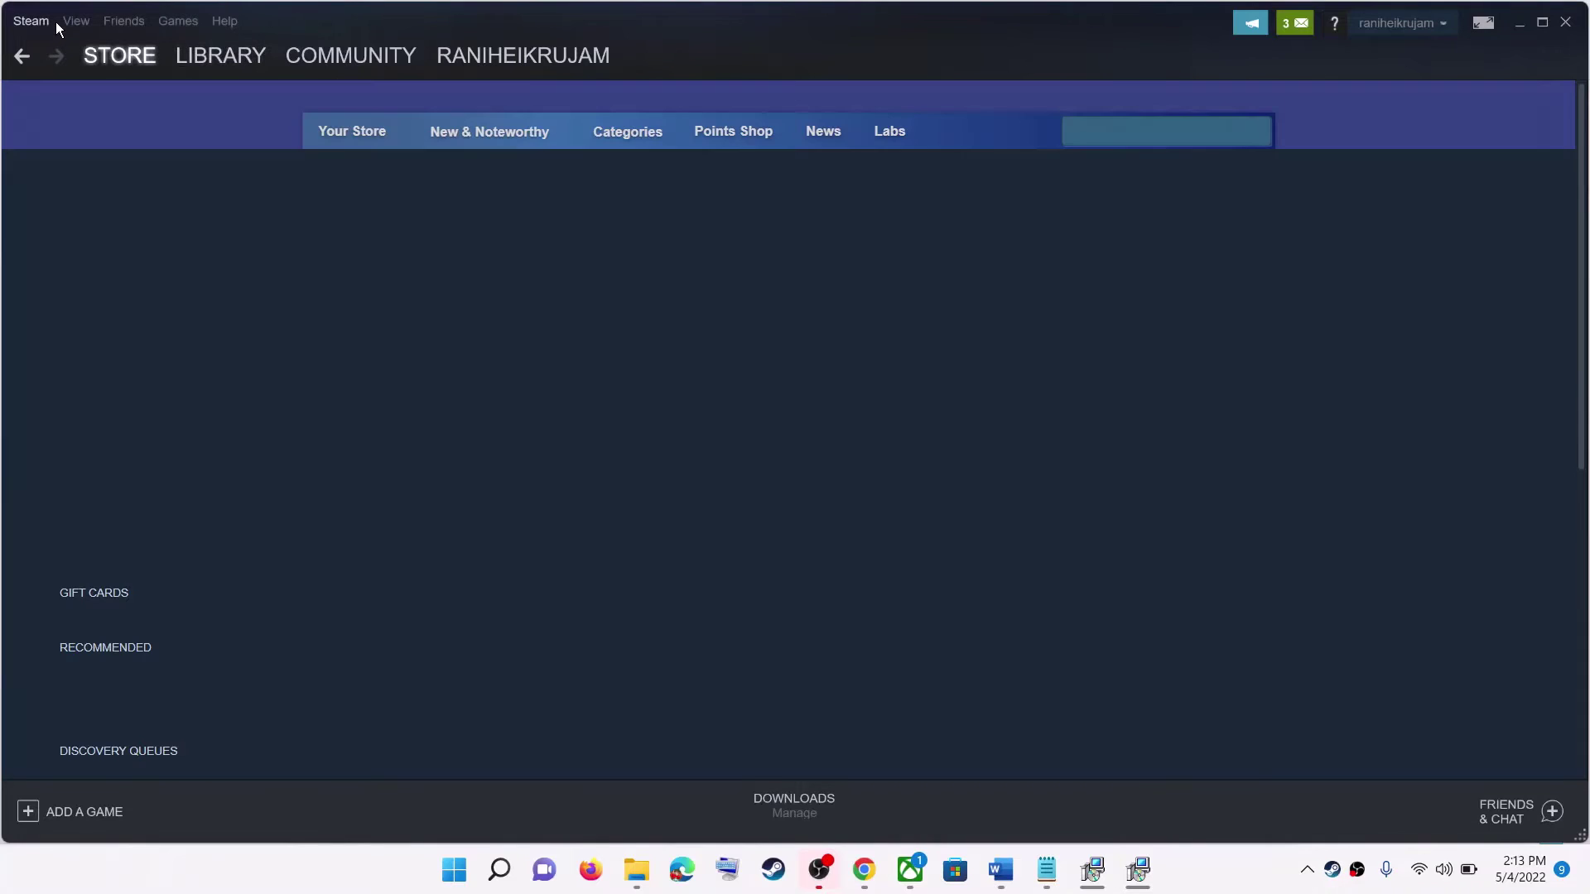
click(43, 21)
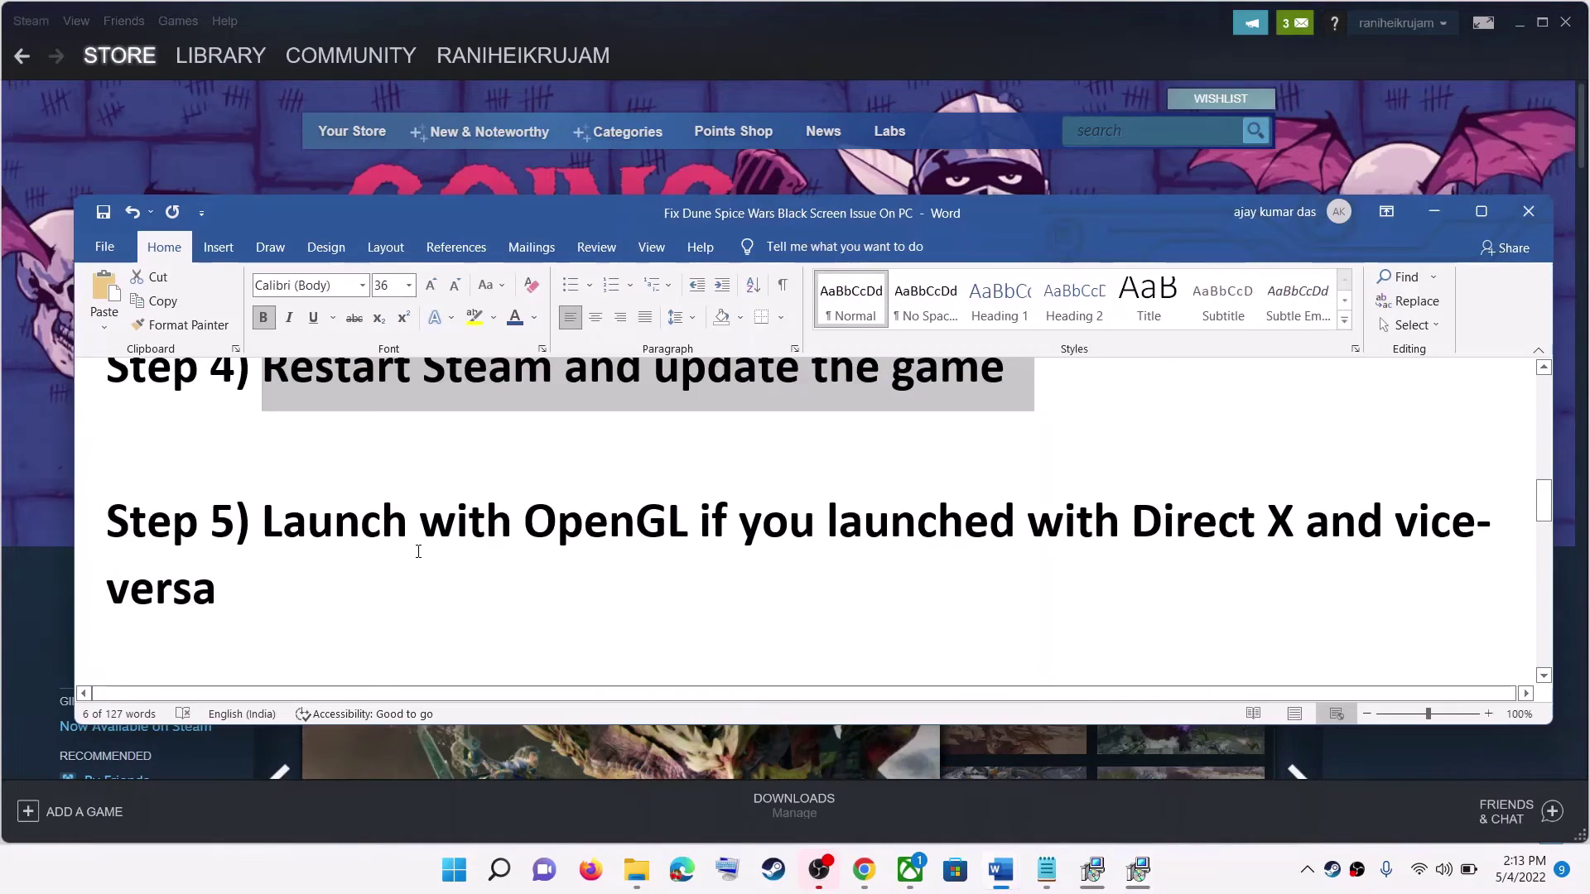
- Back in Word, highlight OpenGL and Direct X in the Step 5 heading
key(alt+Tab)
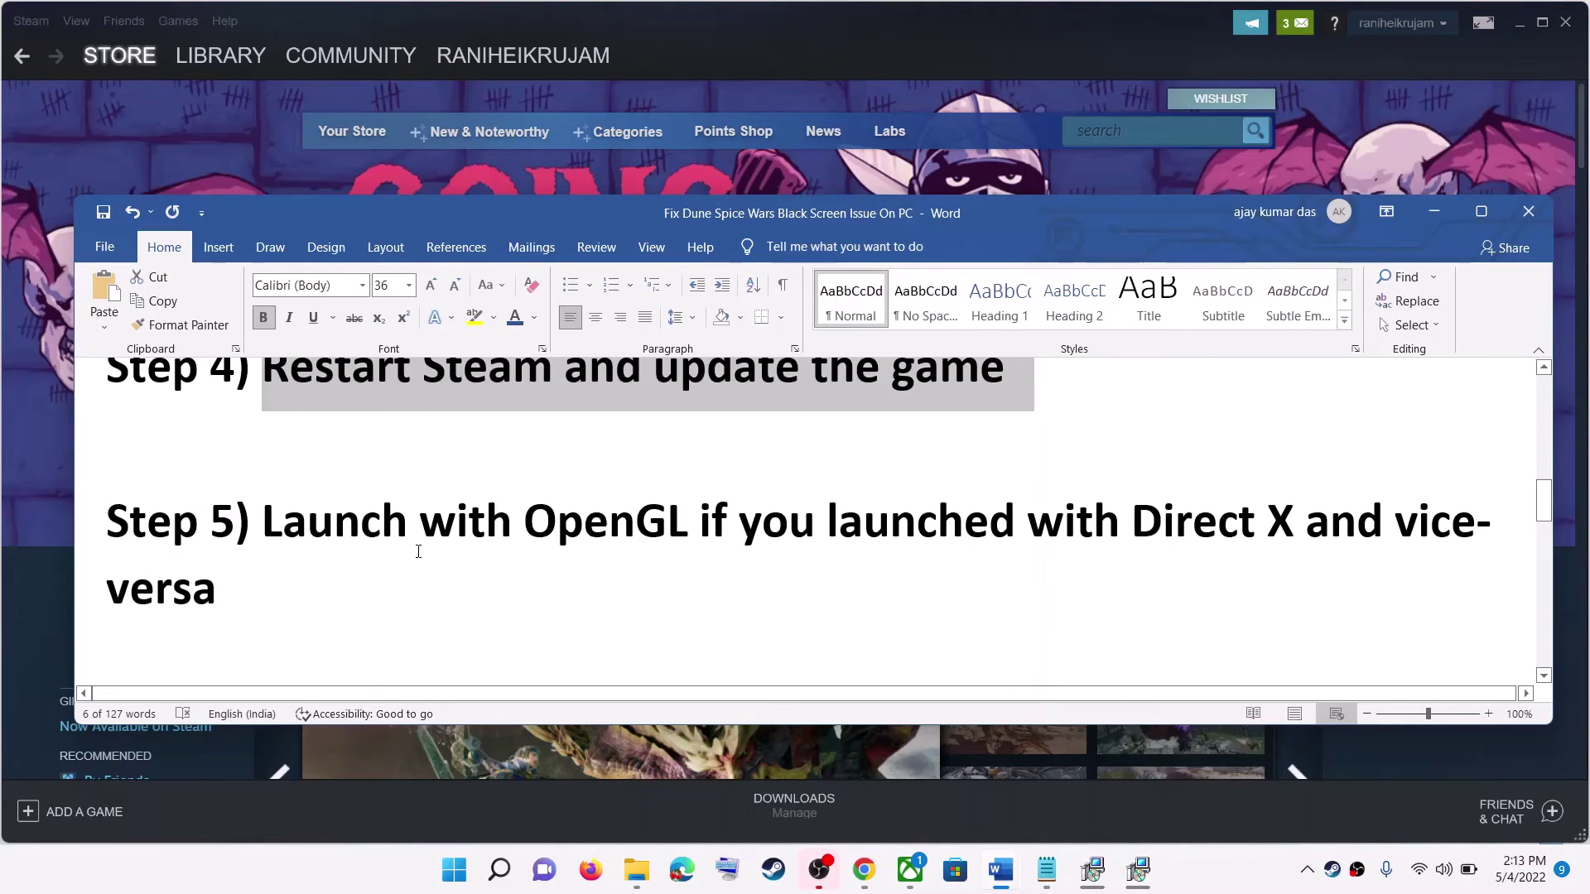
drag(263, 522, 1280, 530)
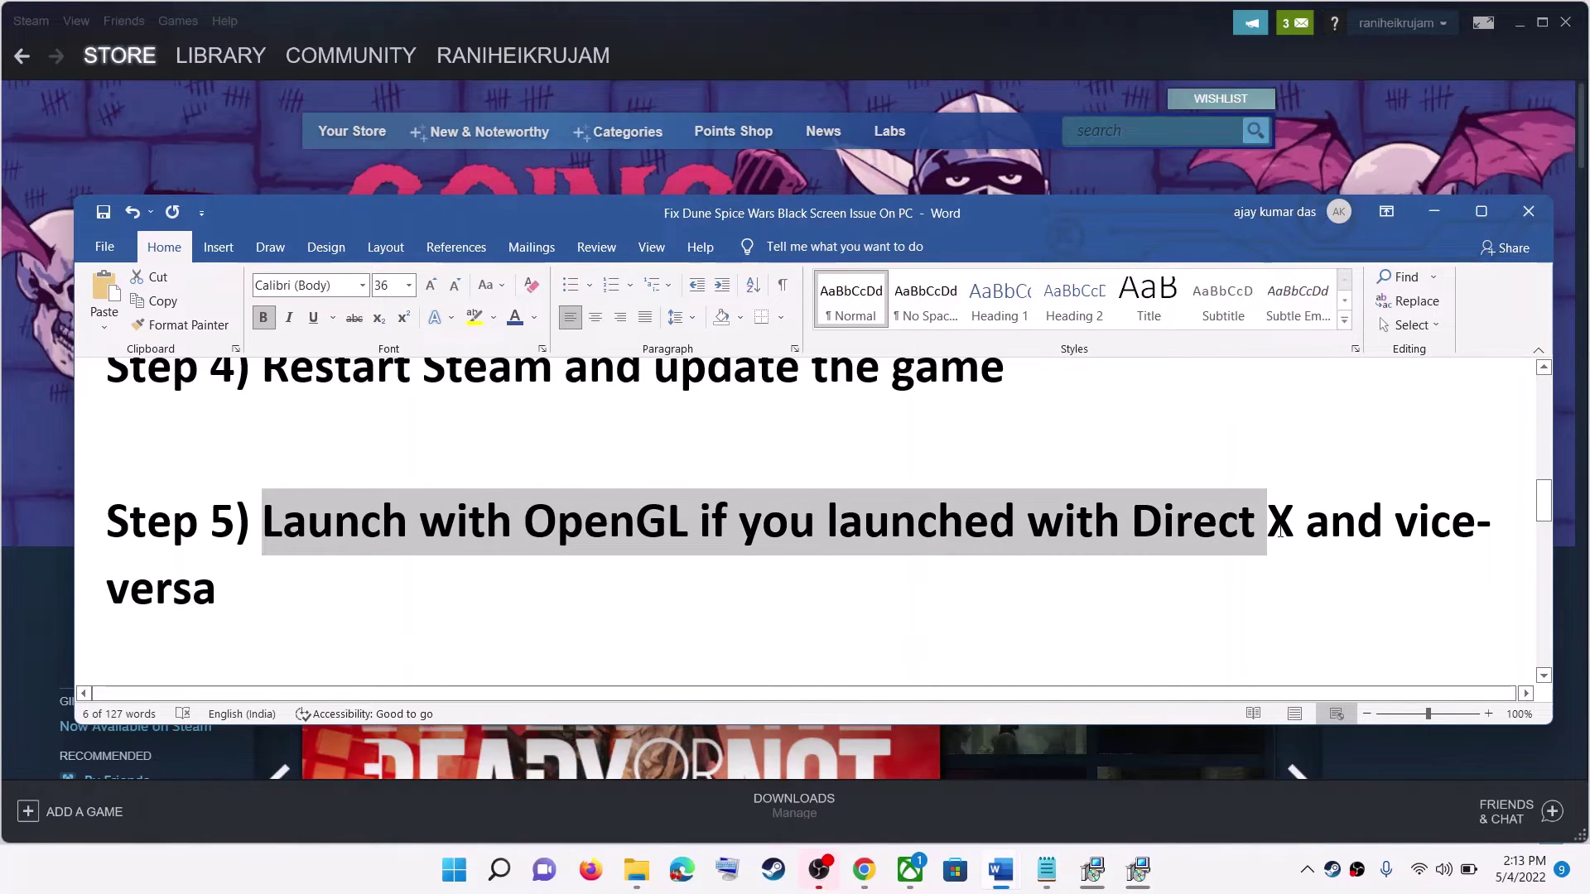
click(1297, 533)
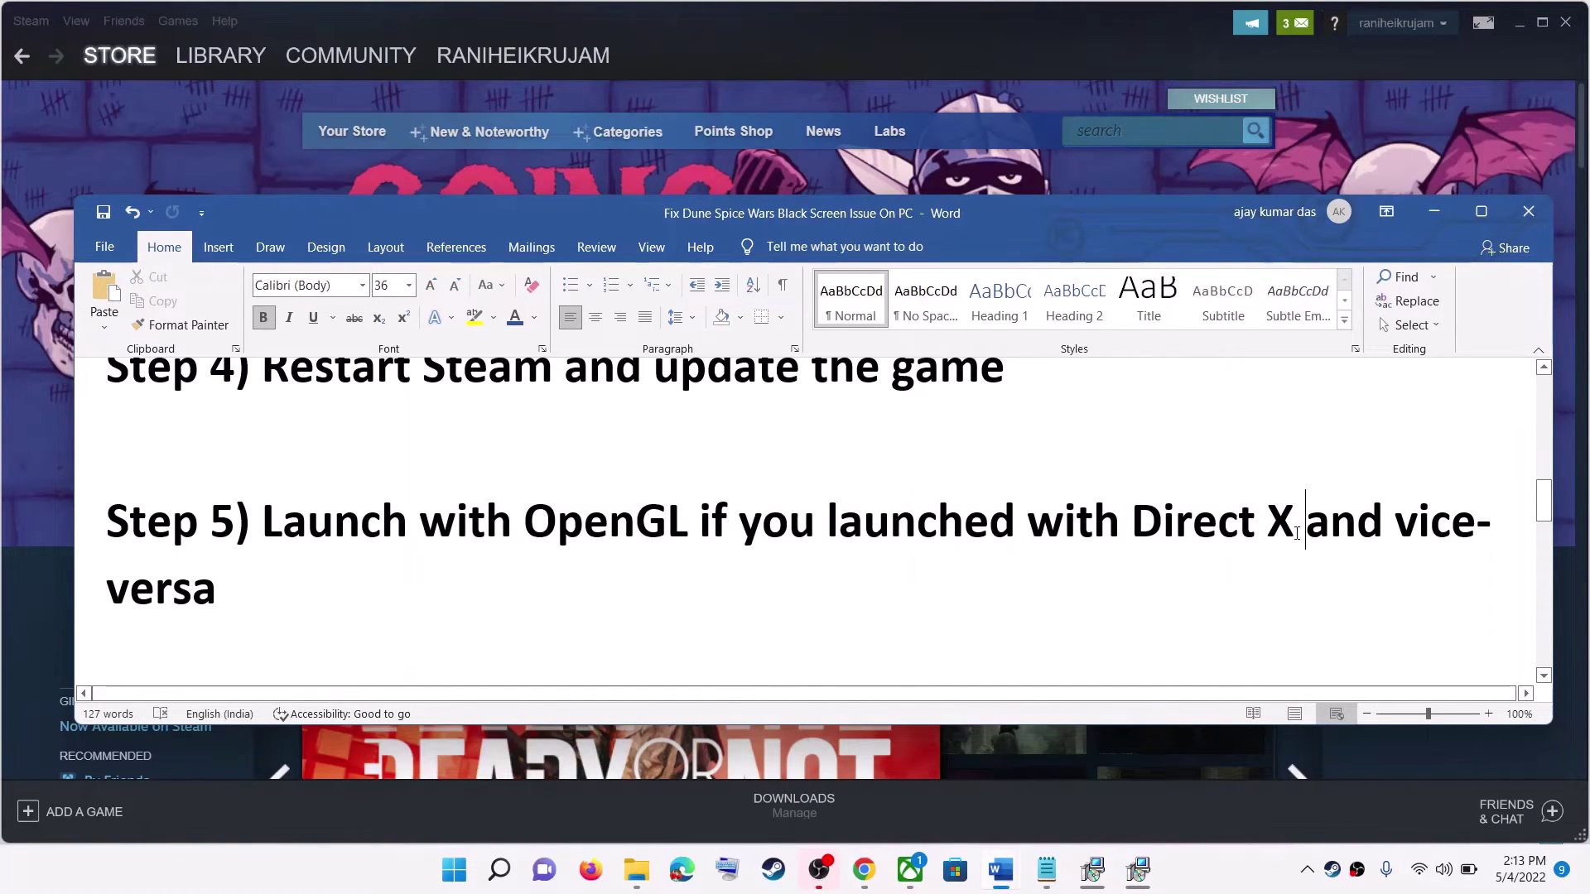
drag(1296, 533, 1132, 530)
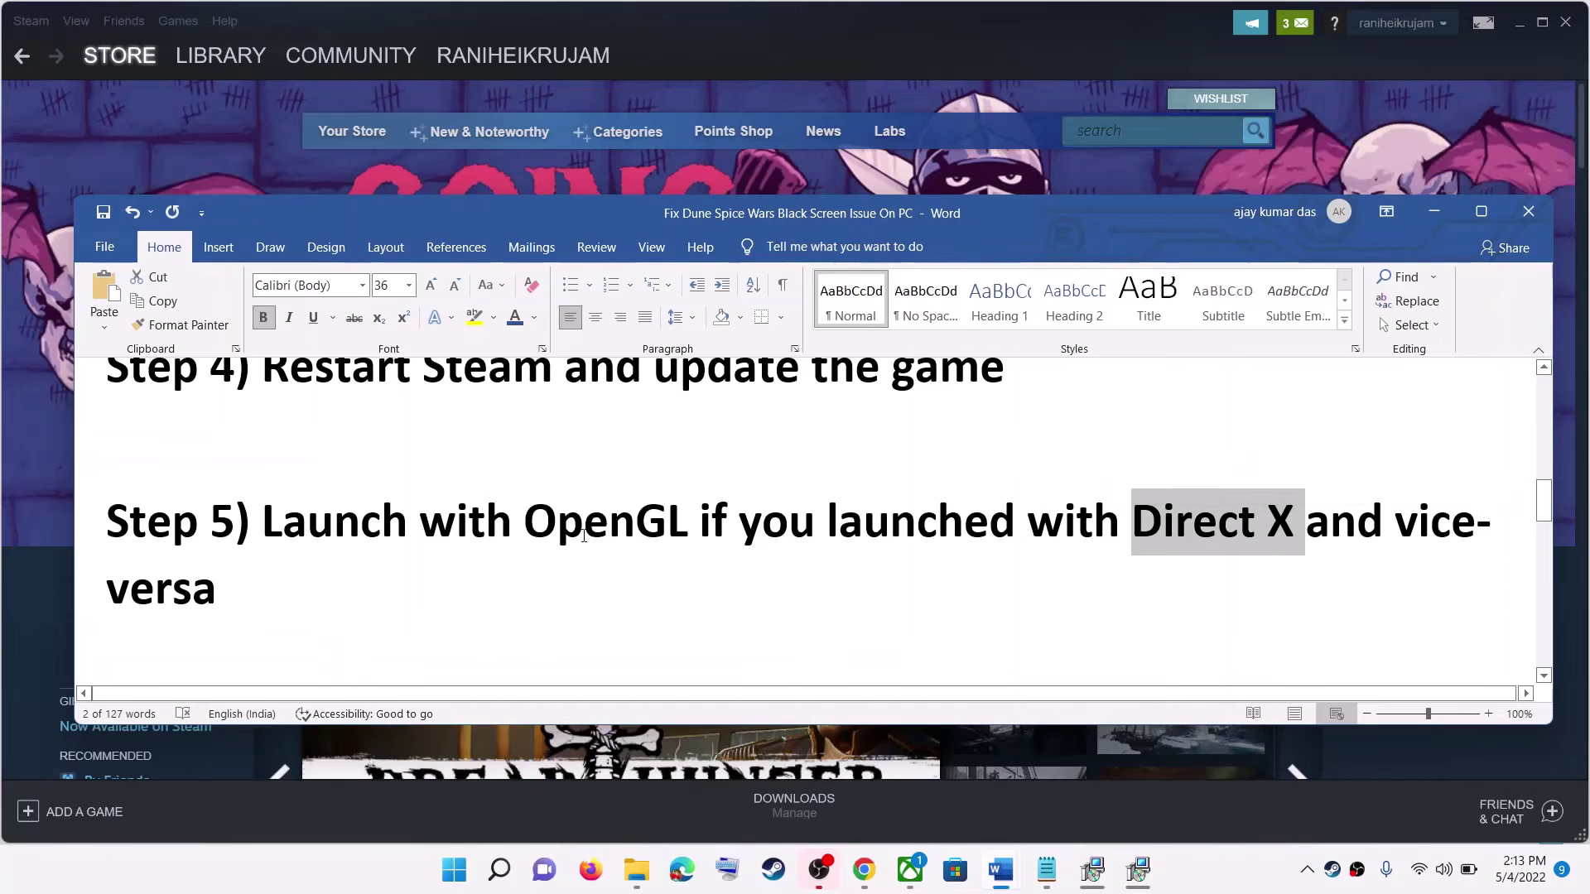
drag(525, 530, 667, 530)
drag(525, 530, 666, 530)
drag(1131, 522, 1252, 522)
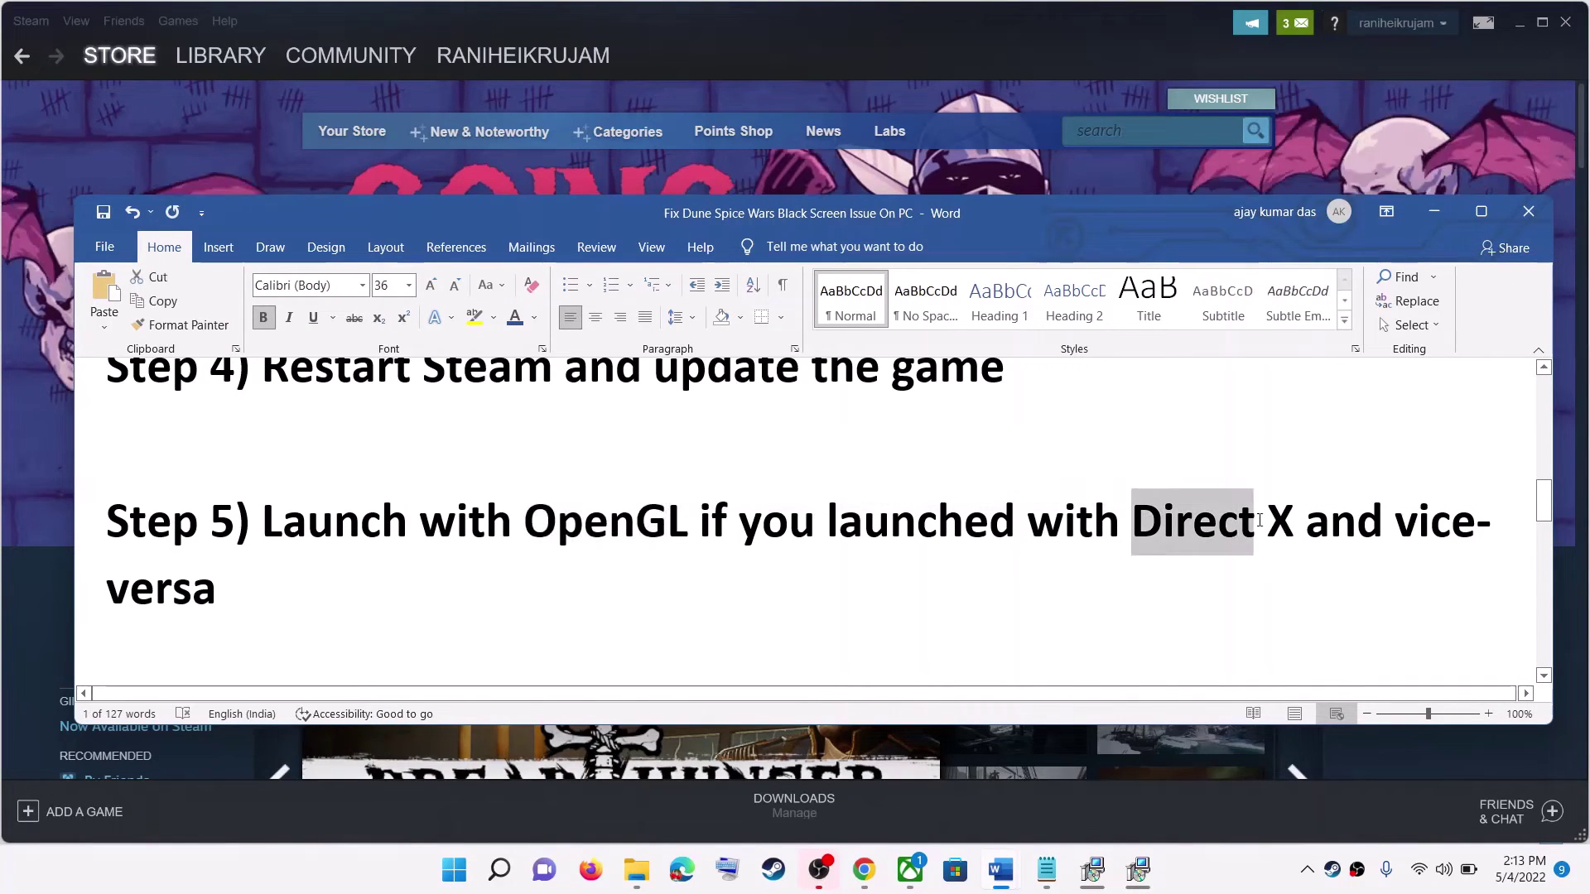
- Deselect 'Direct' and scroll the guide down to Step 6's local files path
click(301, 486)
scroll(371, 542, down, 2)
scroll(372, 542, down, 1)
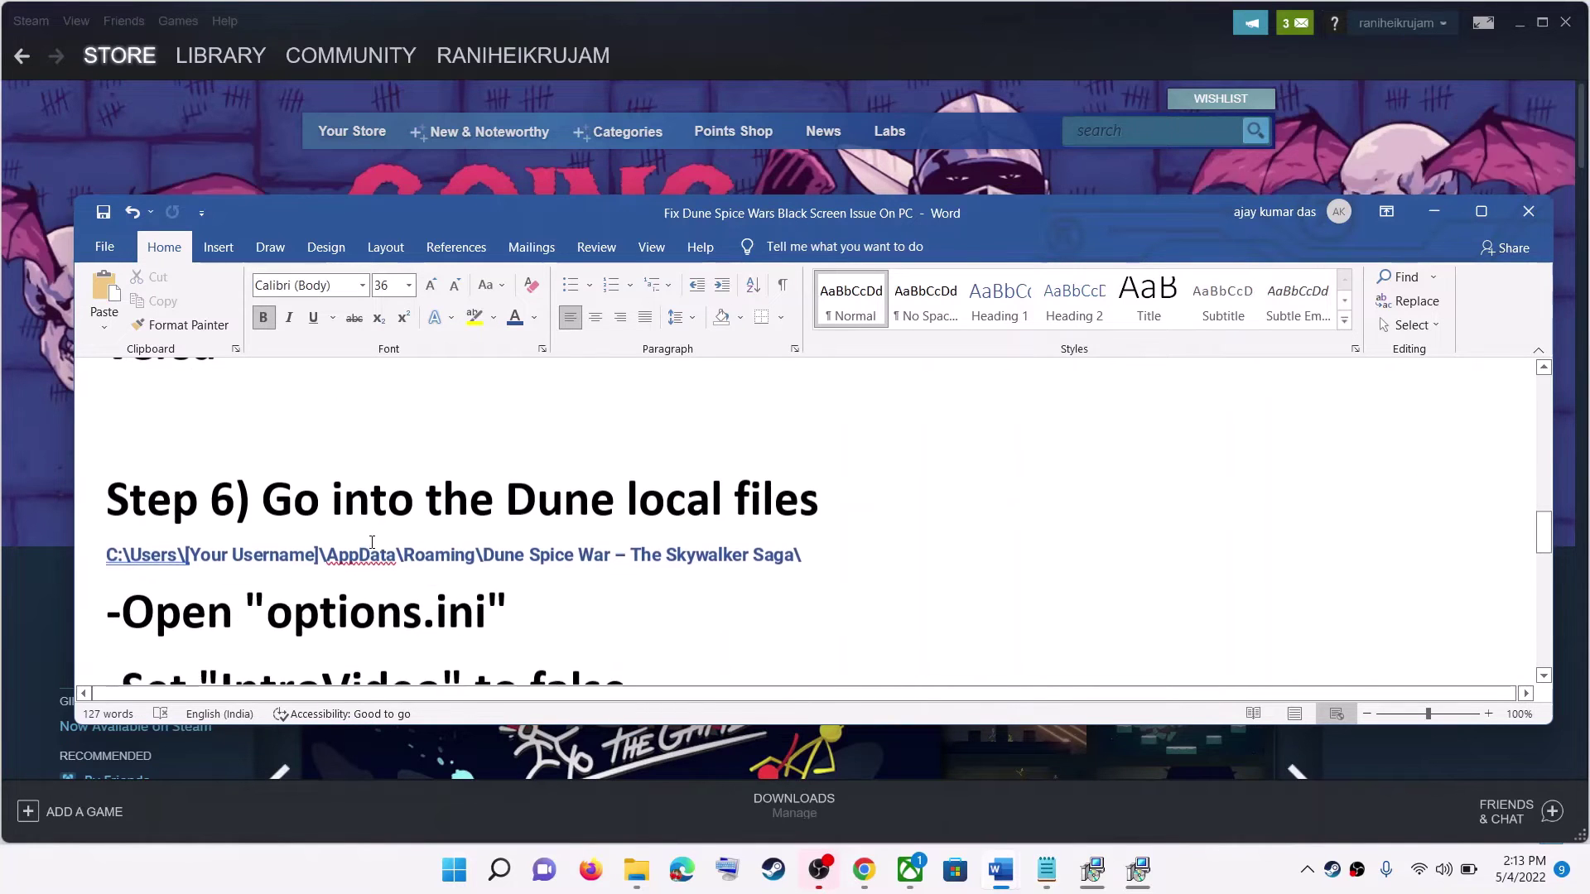
- Highlight the full AppData path line in Step 6
scroll(527, 542, down, 1)
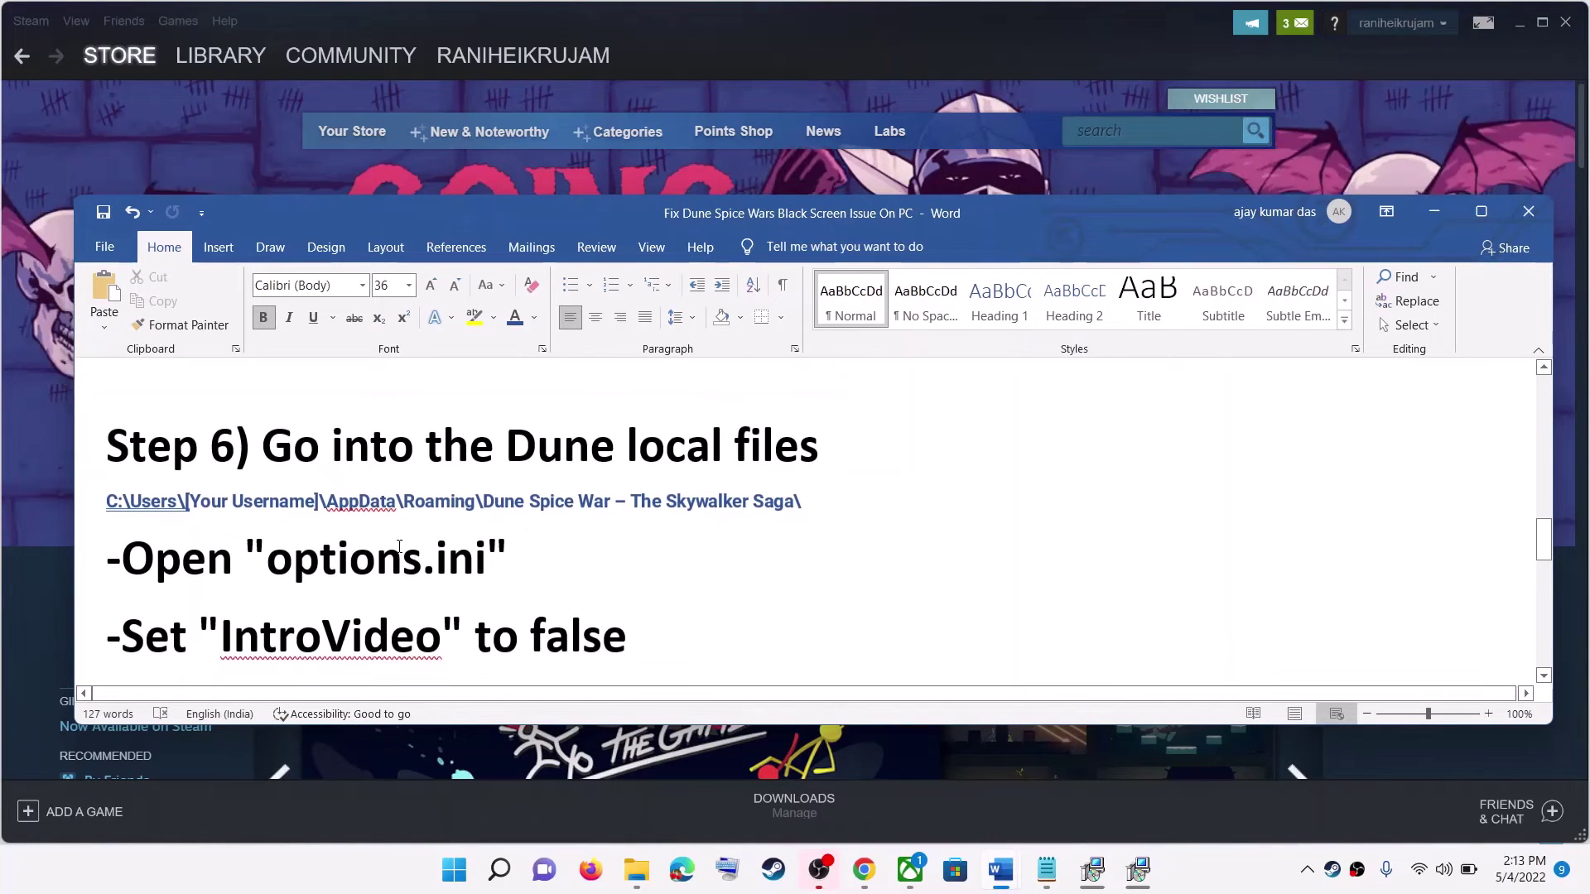
drag(111, 507, 828, 507)
scroll(428, 531, down, 1)
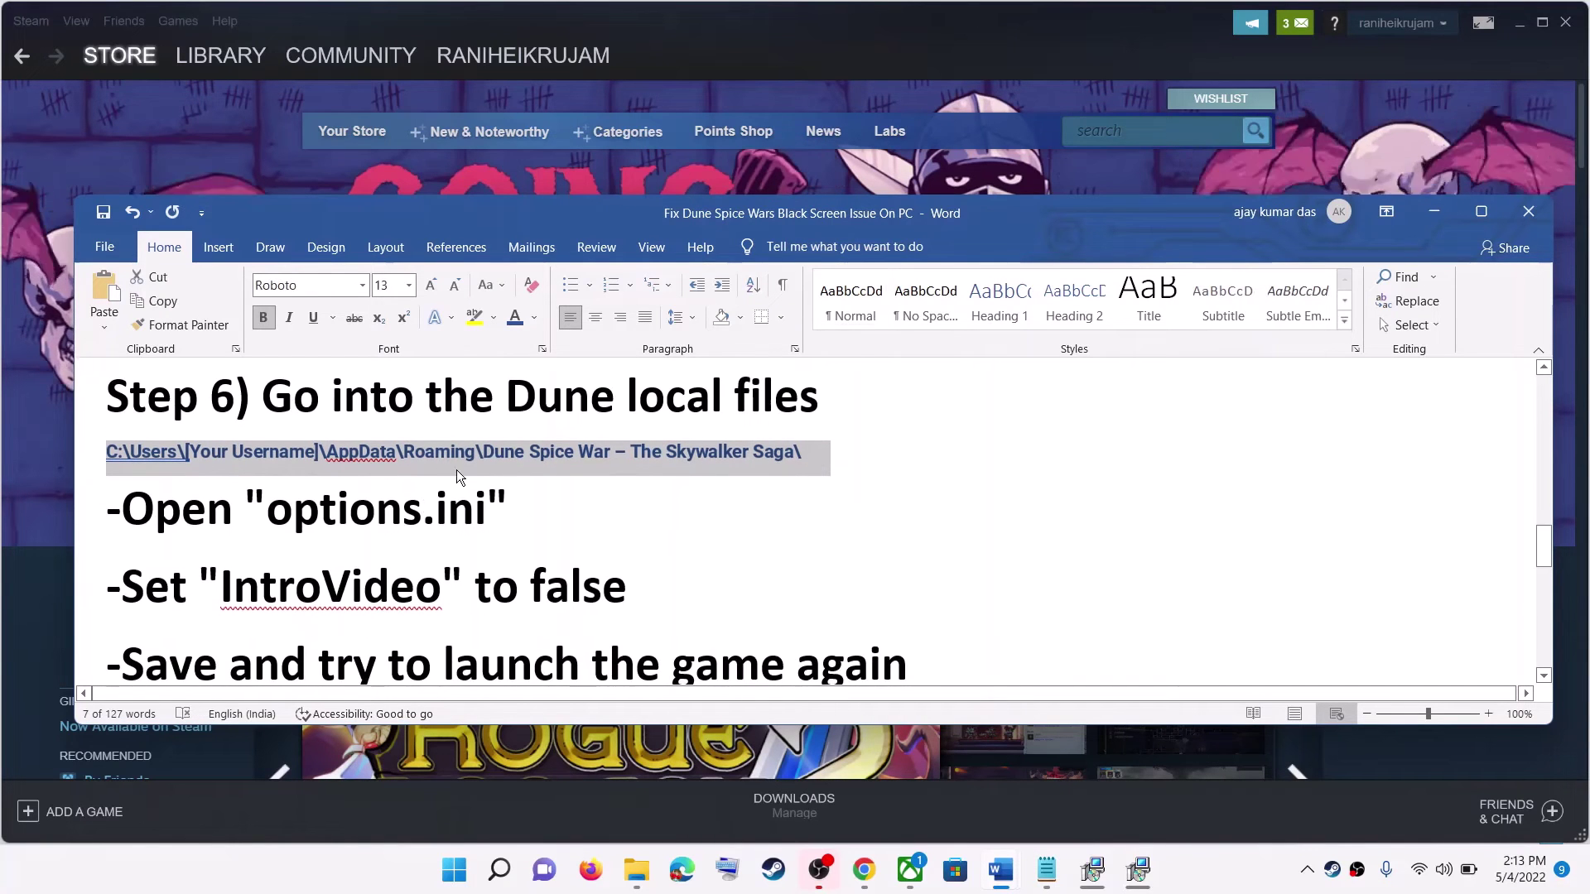
click(209, 461)
drag(106, 452, 836, 447)
scroll(574, 468, down, 1)
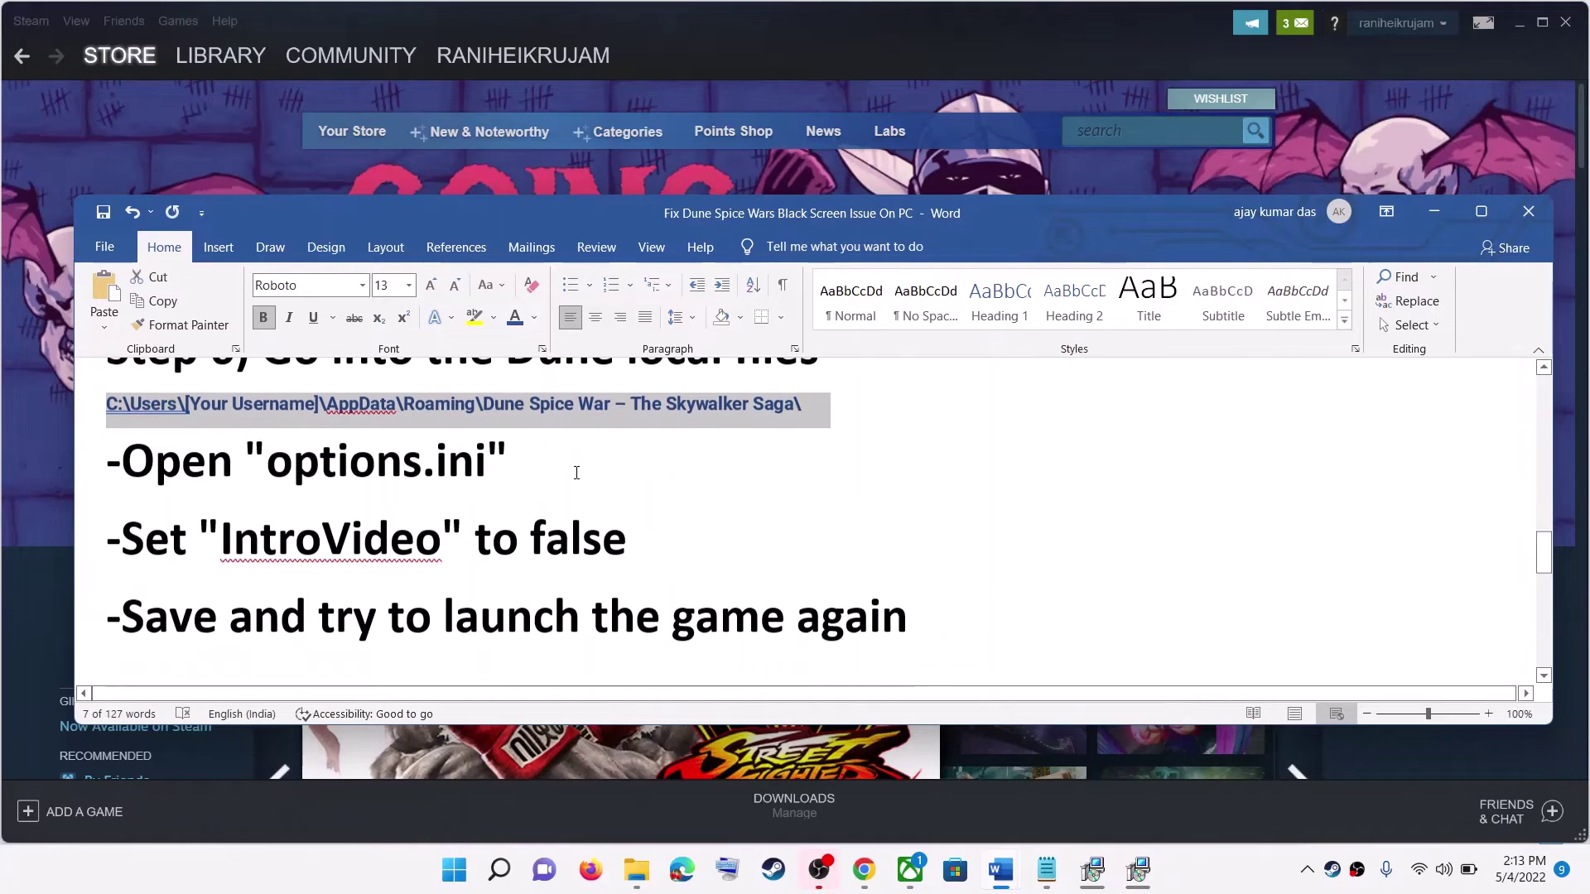
- Highlight options.ini, the IntroVideo setting, its value false, and the relaunch instruction
drag(269, 453, 486, 465)
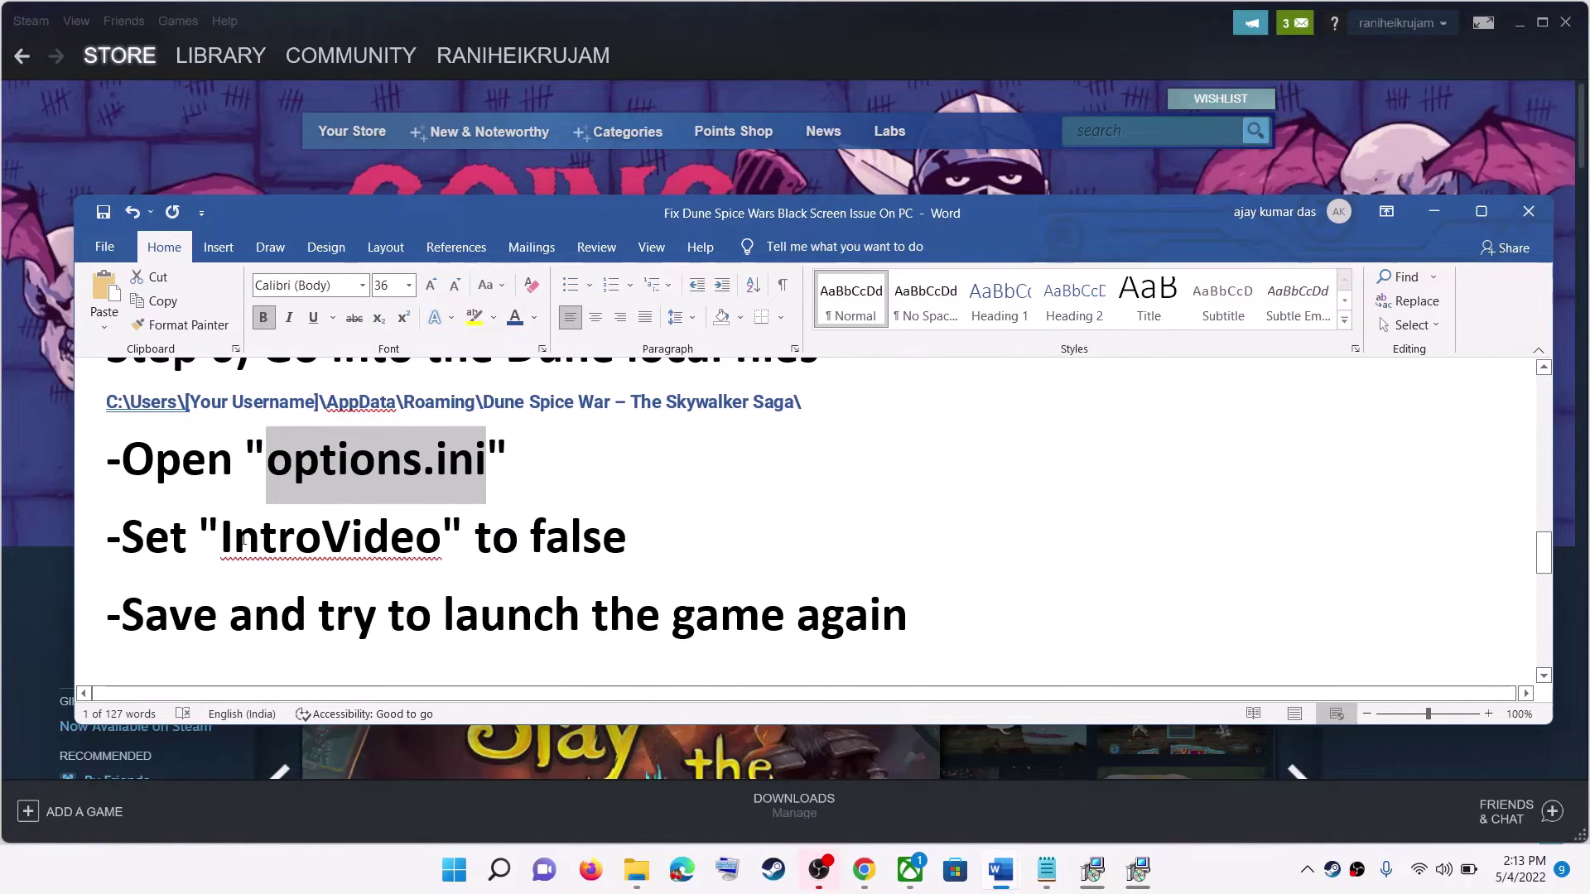
drag(221, 540, 425, 539)
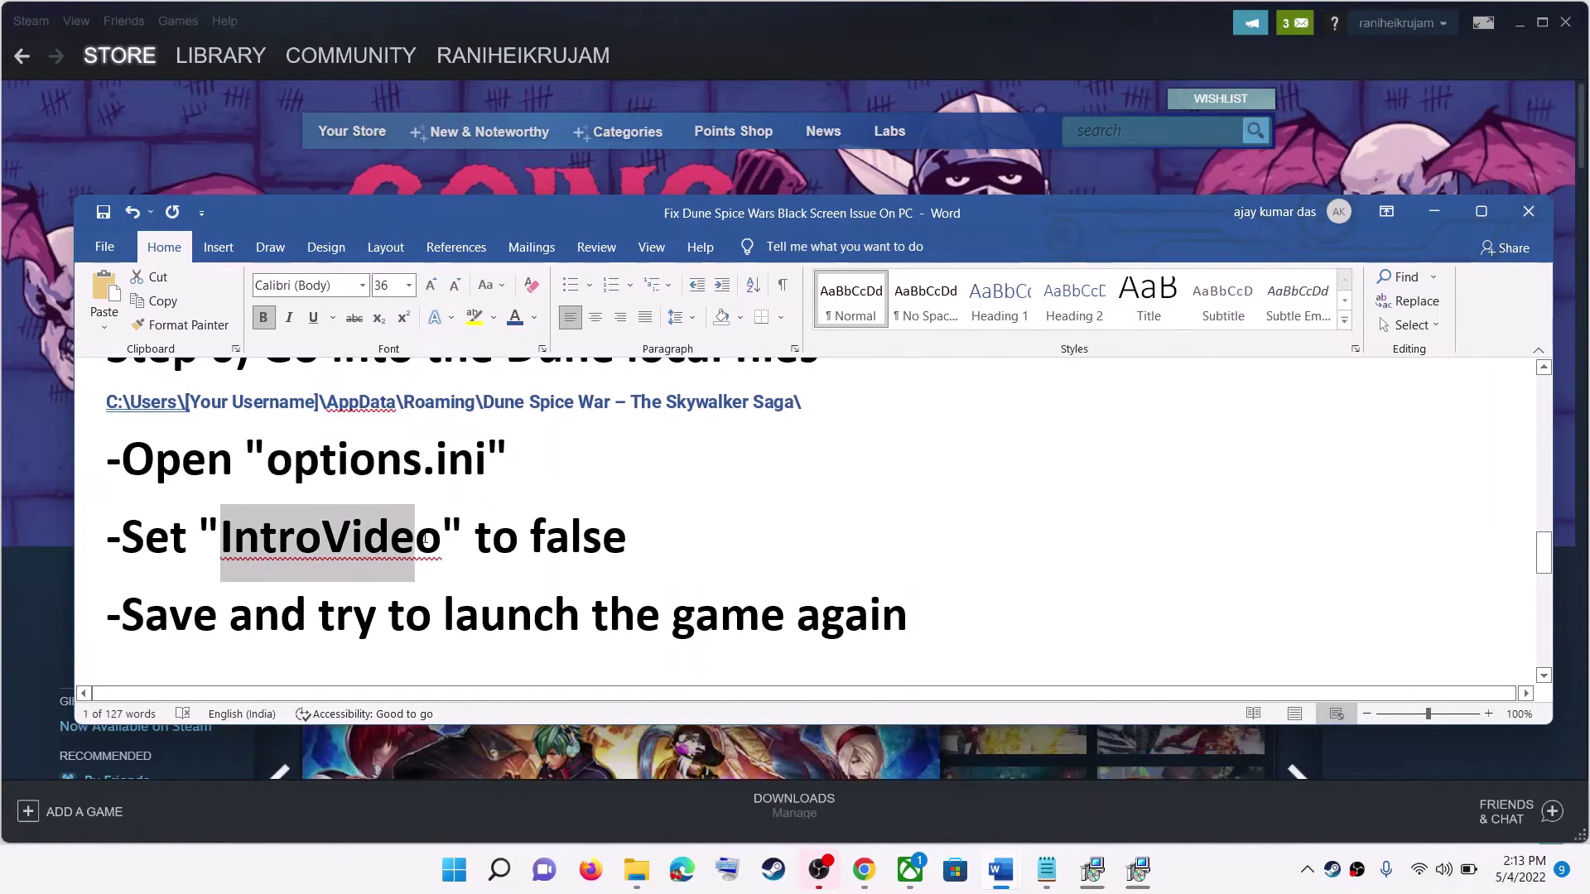
drag(531, 539, 629, 536)
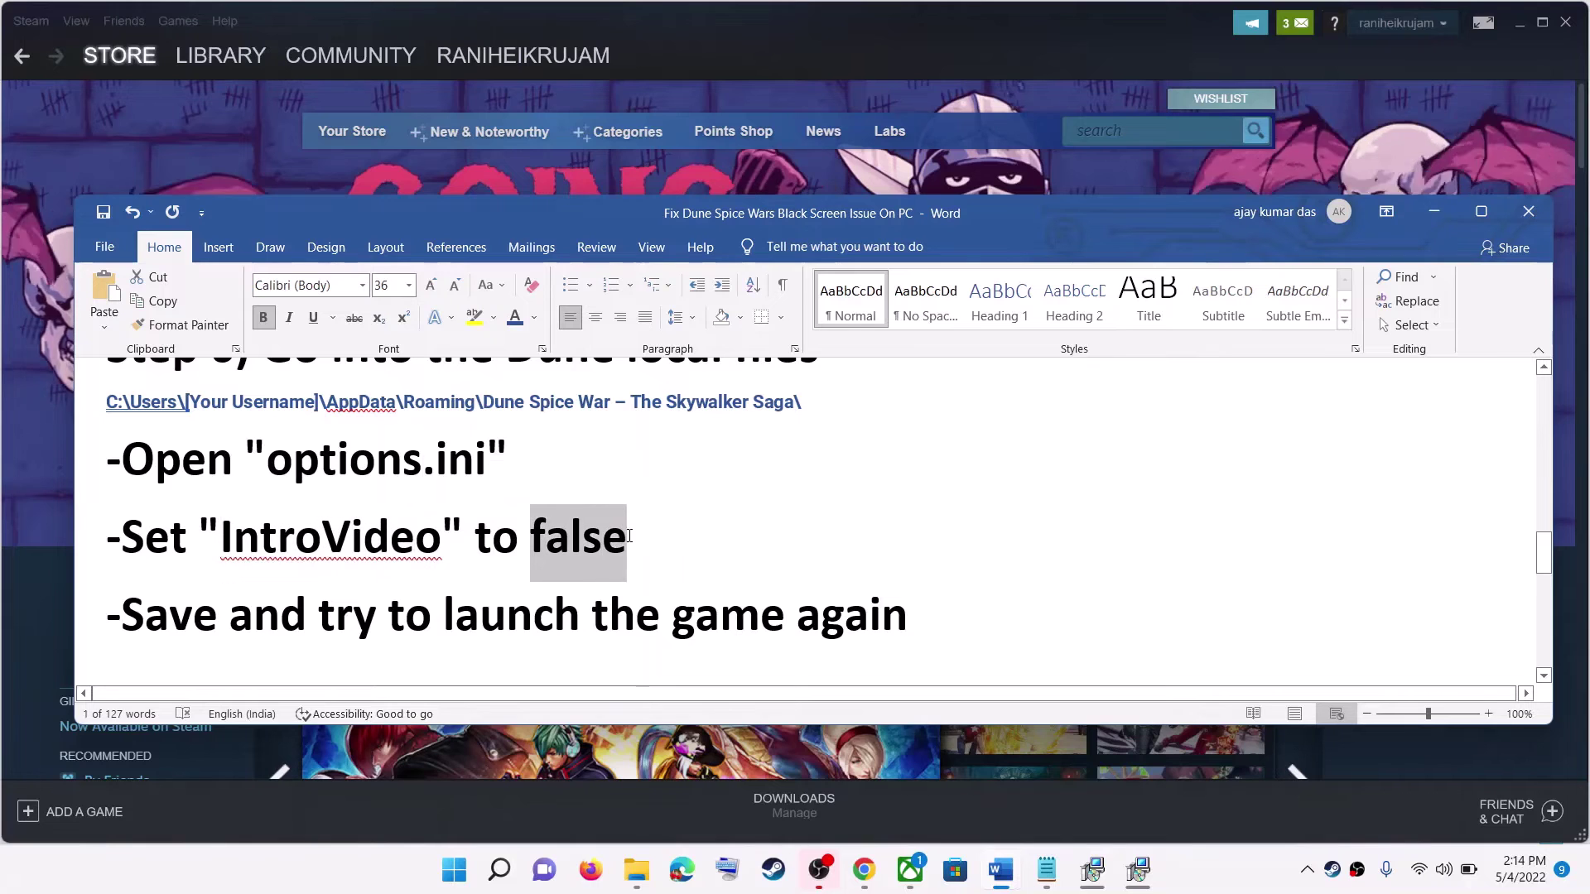
drag(230, 617, 796, 617)
- Read through Step 7's lost progress warning and highlight the save folder path
scroll(580, 489, down, 3)
click(880, 491)
drag(263, 473, 507, 539)
click(870, 476)
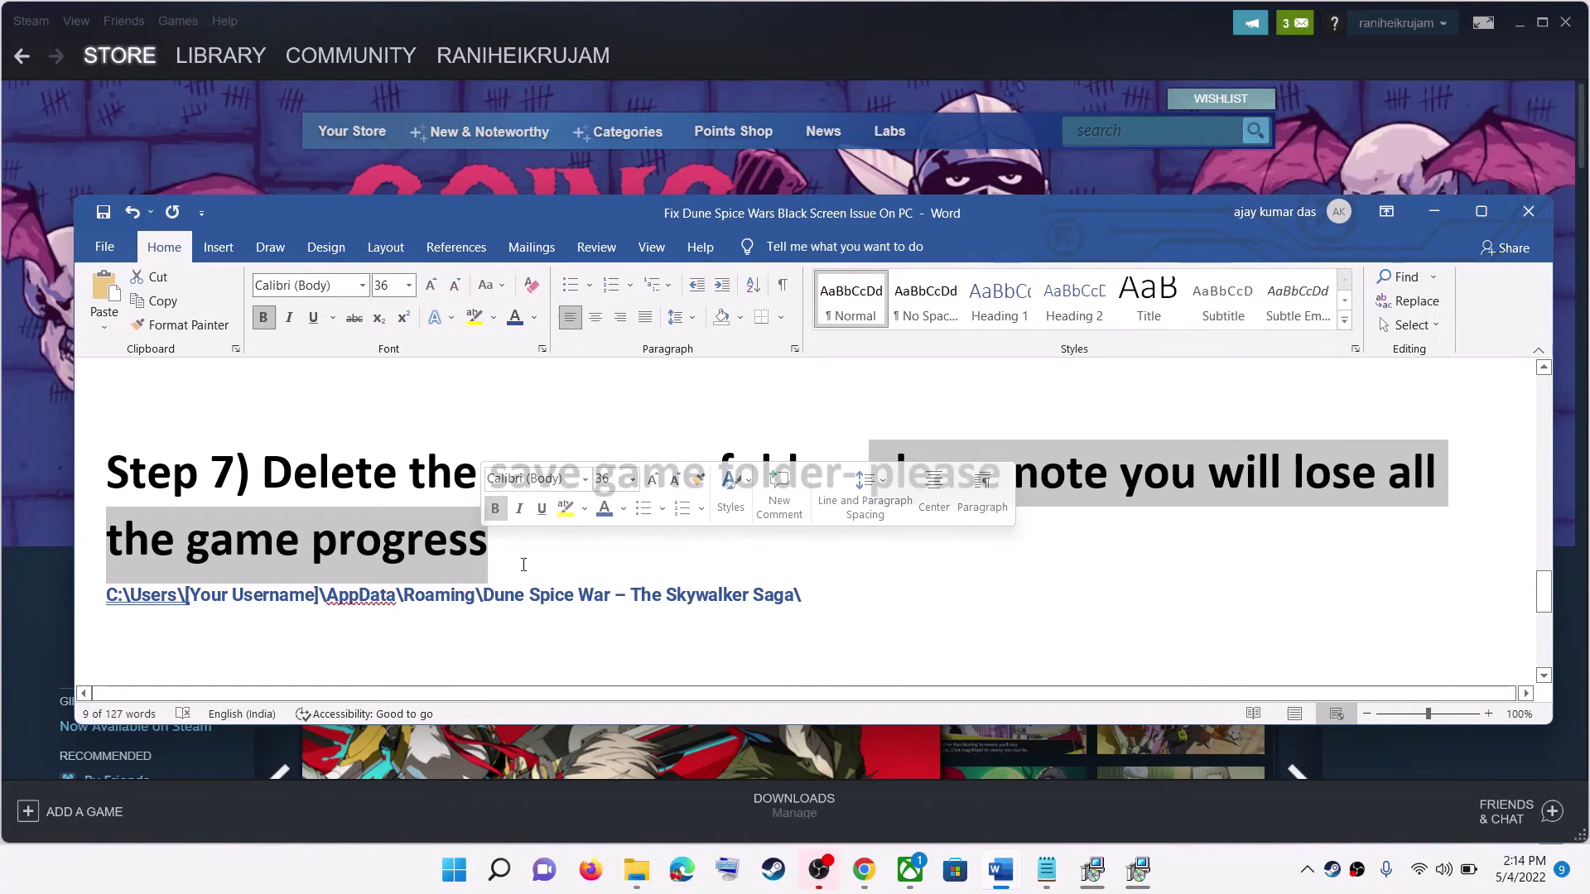
click(517, 548)
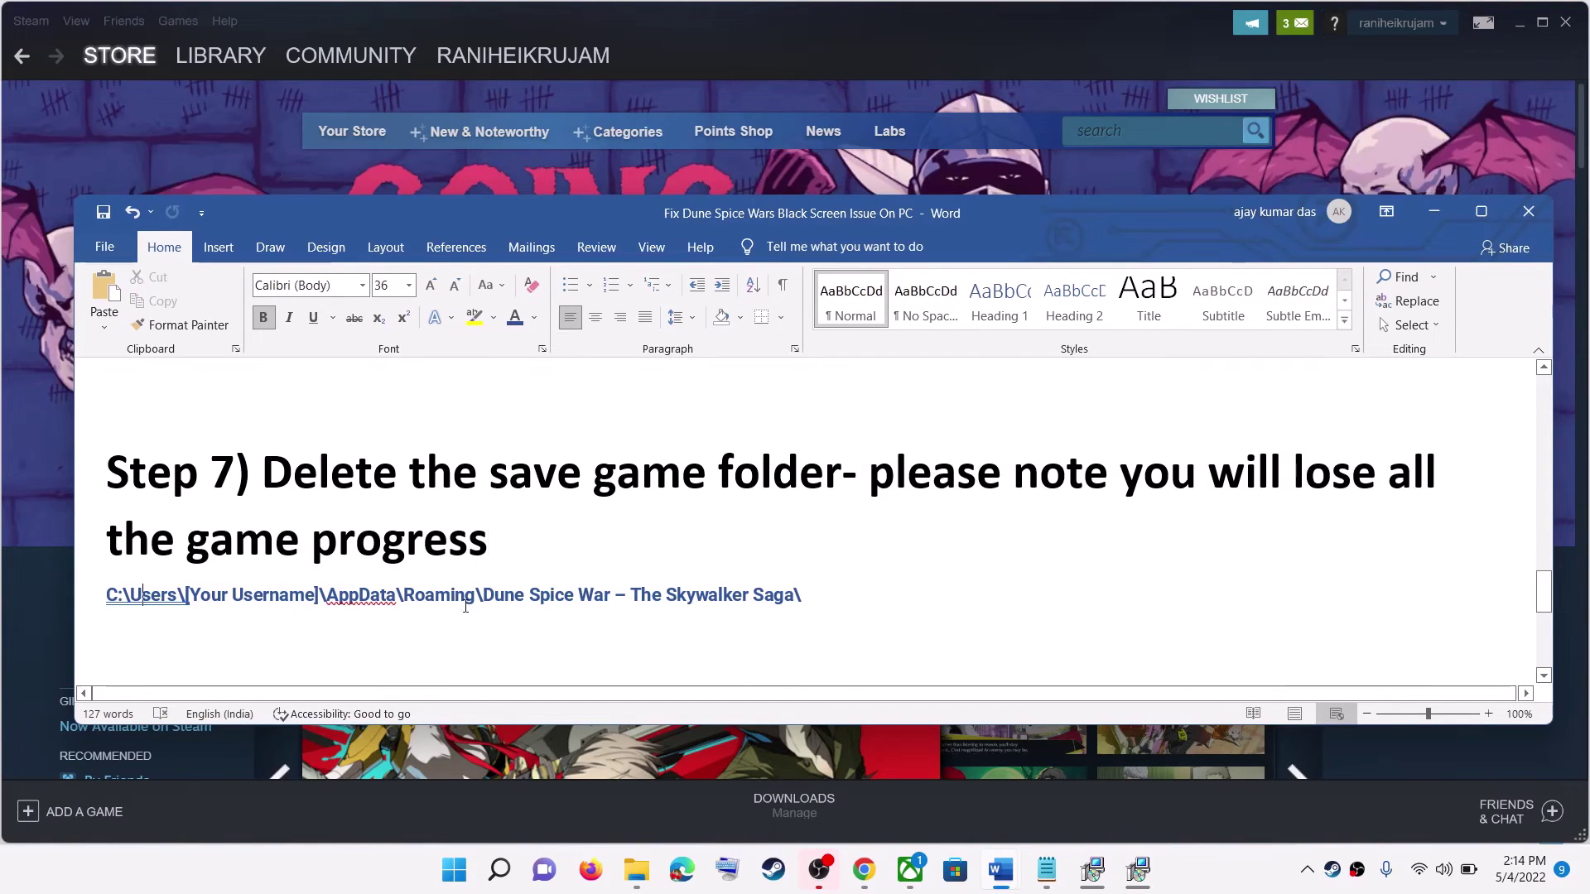
drag(130, 595, 801, 601)
drag(489, 476, 798, 477)
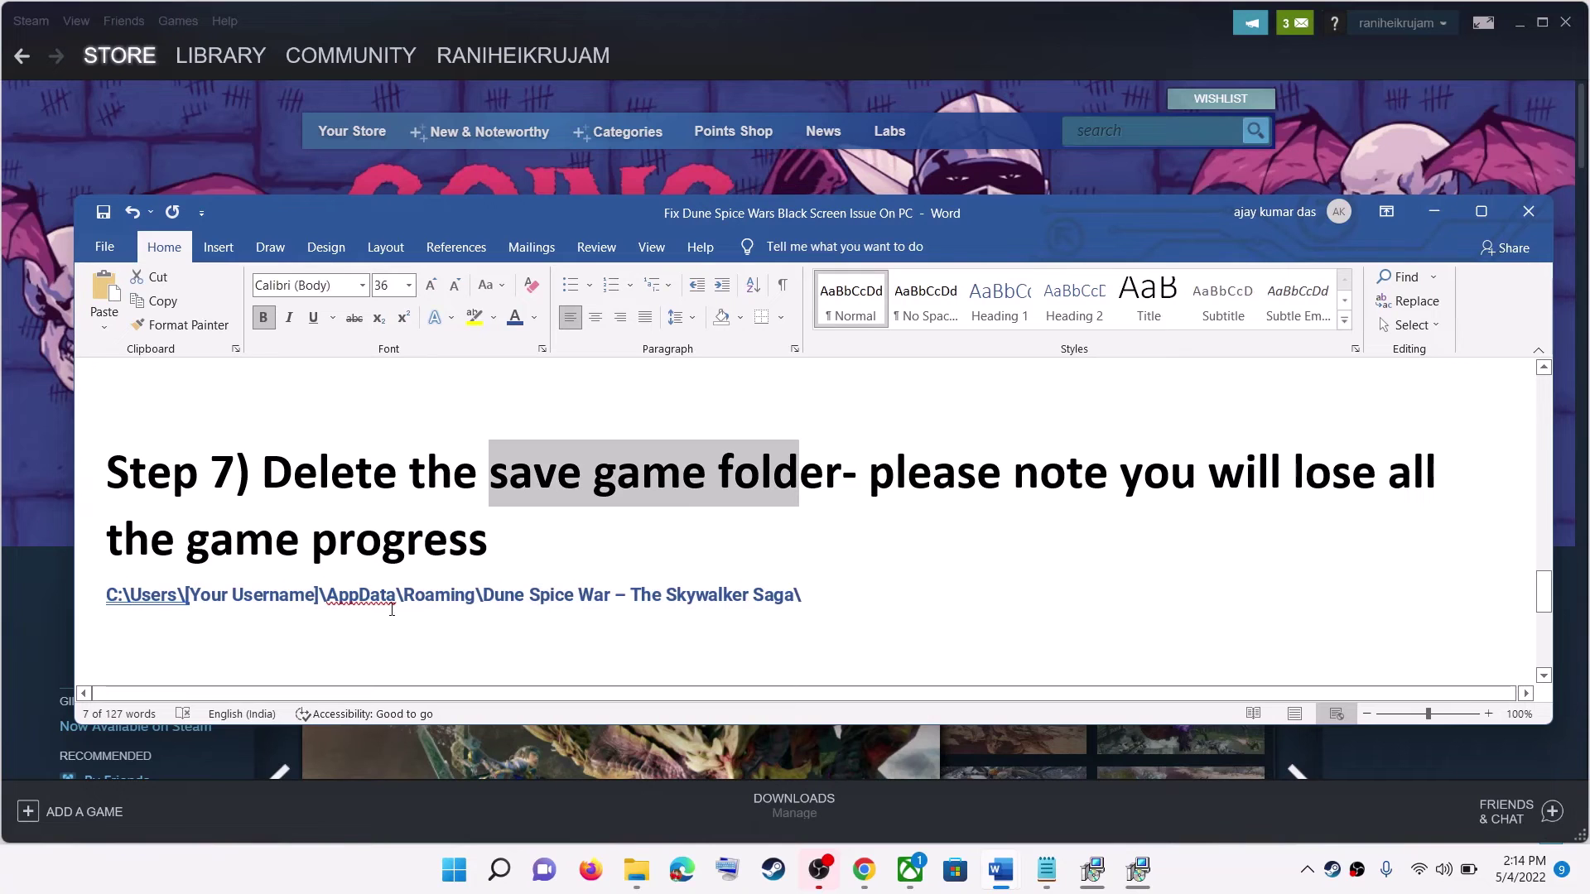
- Scroll to Step 8 and highlight the clean graphics driver installation heading
scroll(433, 598, down, 1)
scroll(433, 597, down, 3)
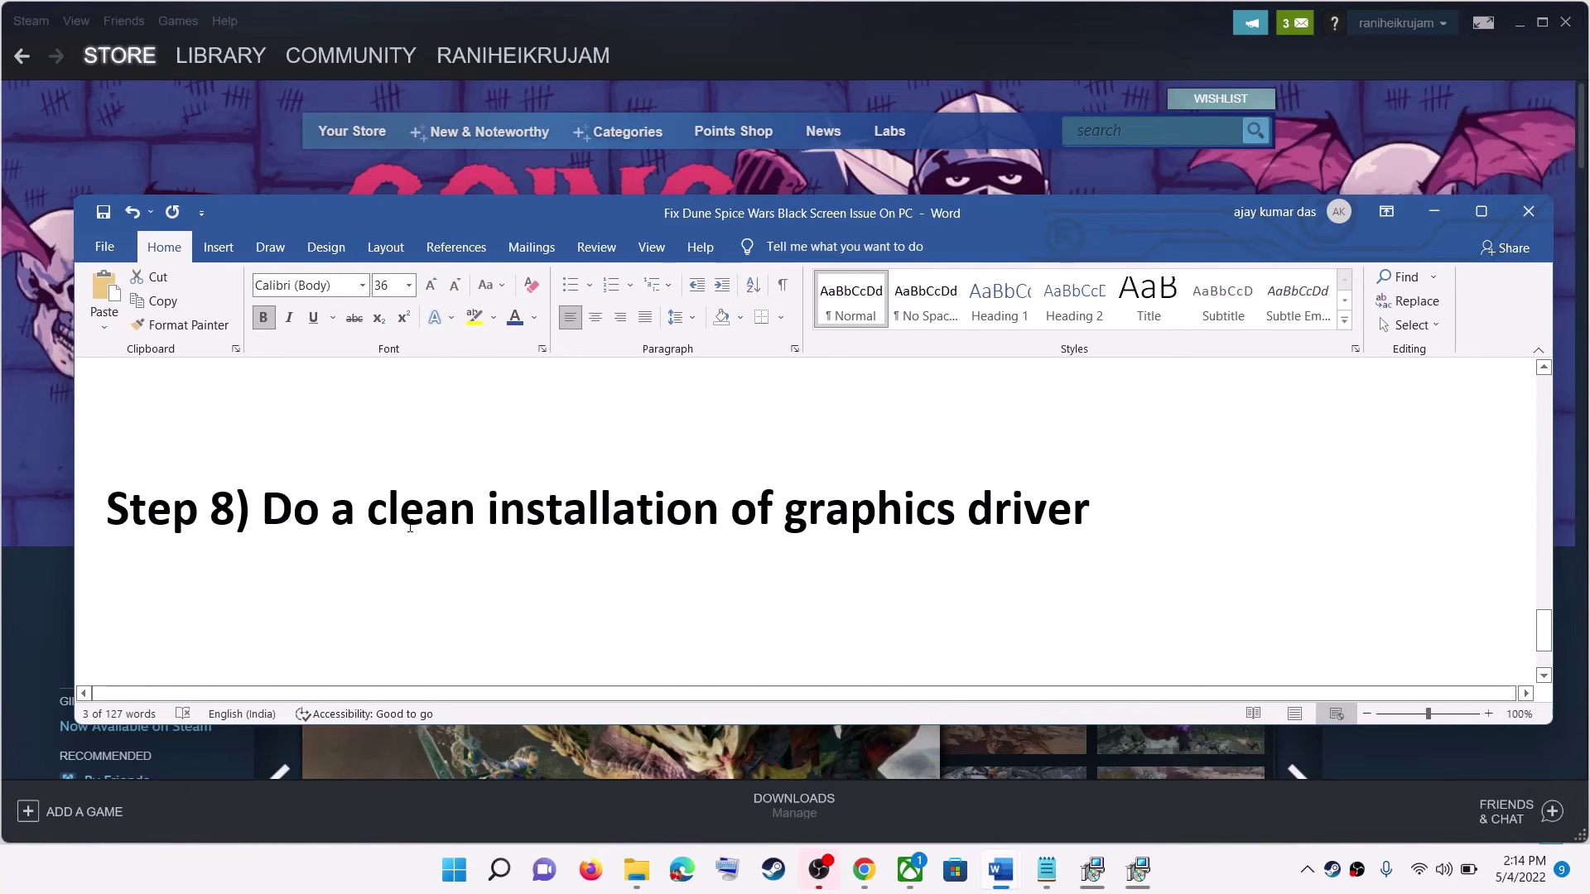
drag(293, 505, 1088, 508)
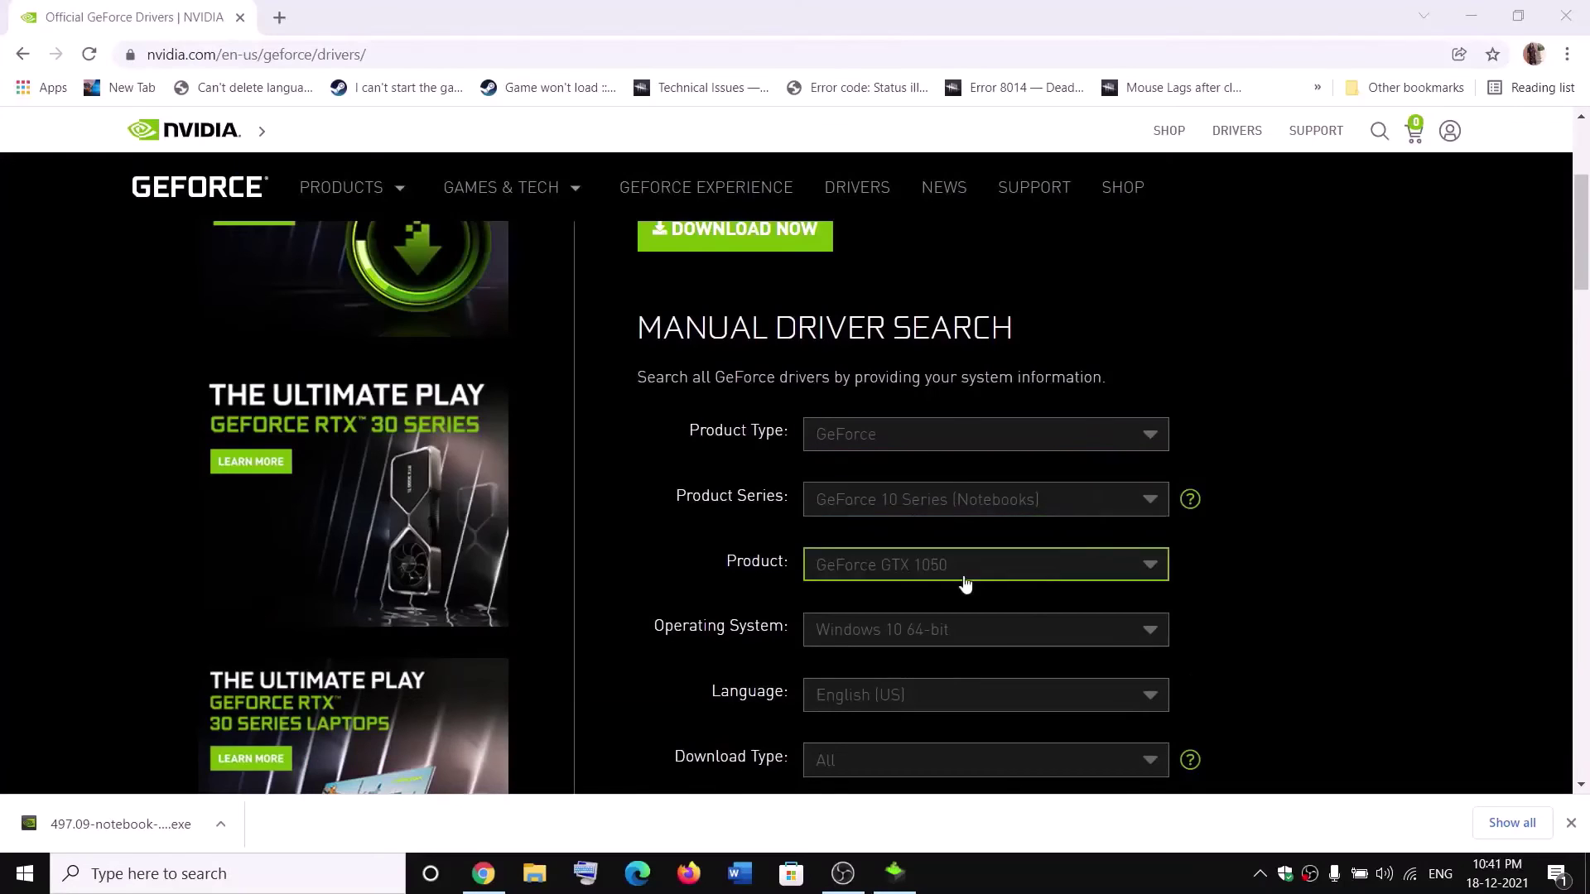
- On NVIDIA's driver search, keep Windows 10 64-bit and search for GeForce drivers
scroll(953, 520, down, 1)
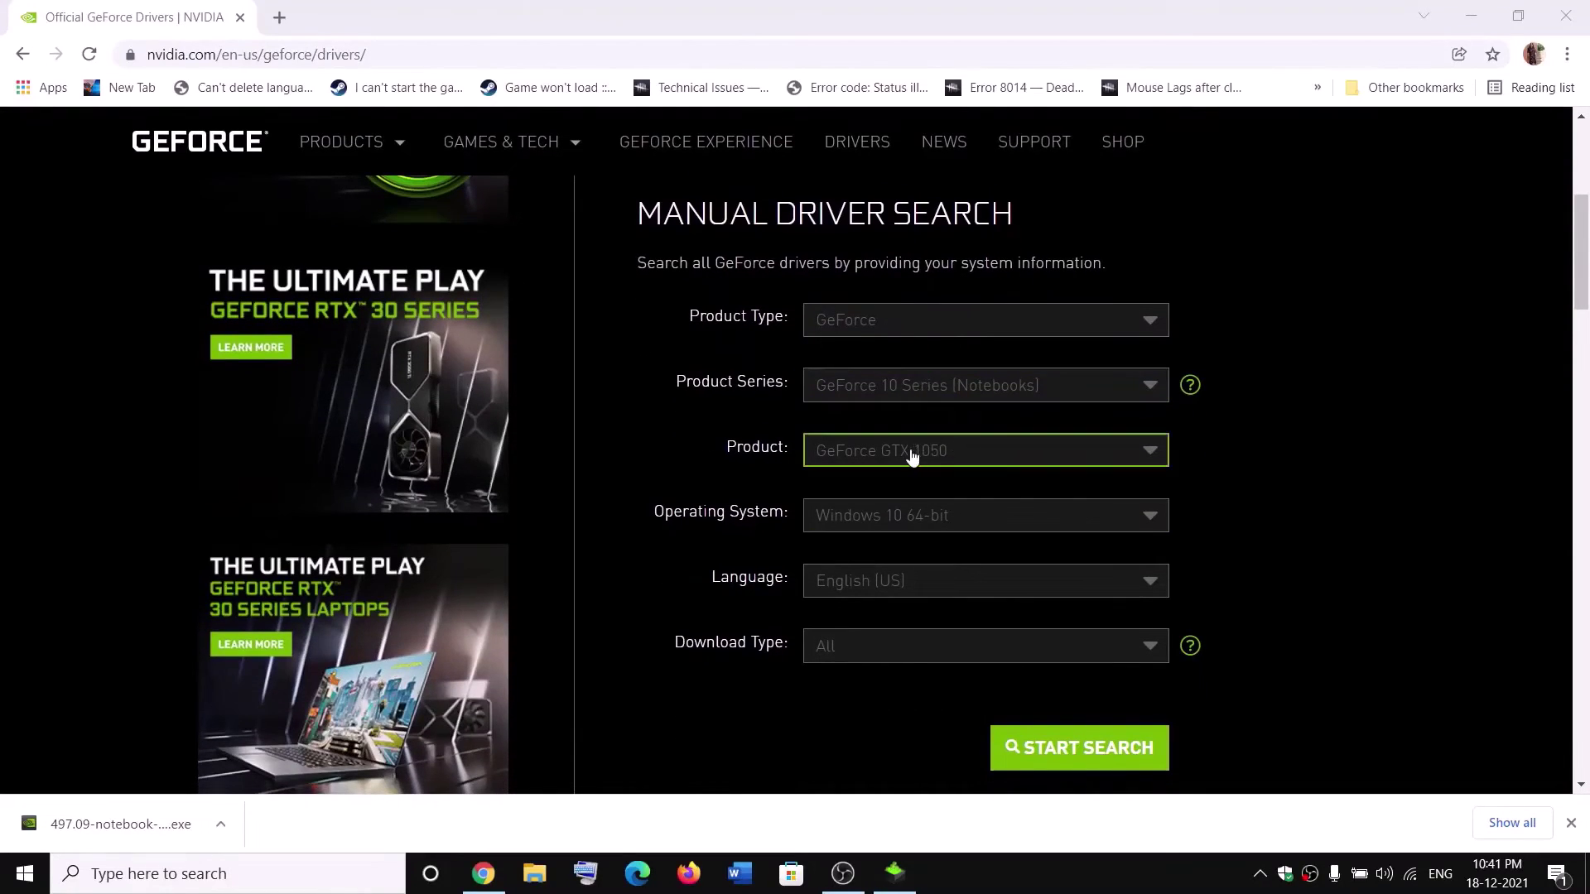
click(894, 519)
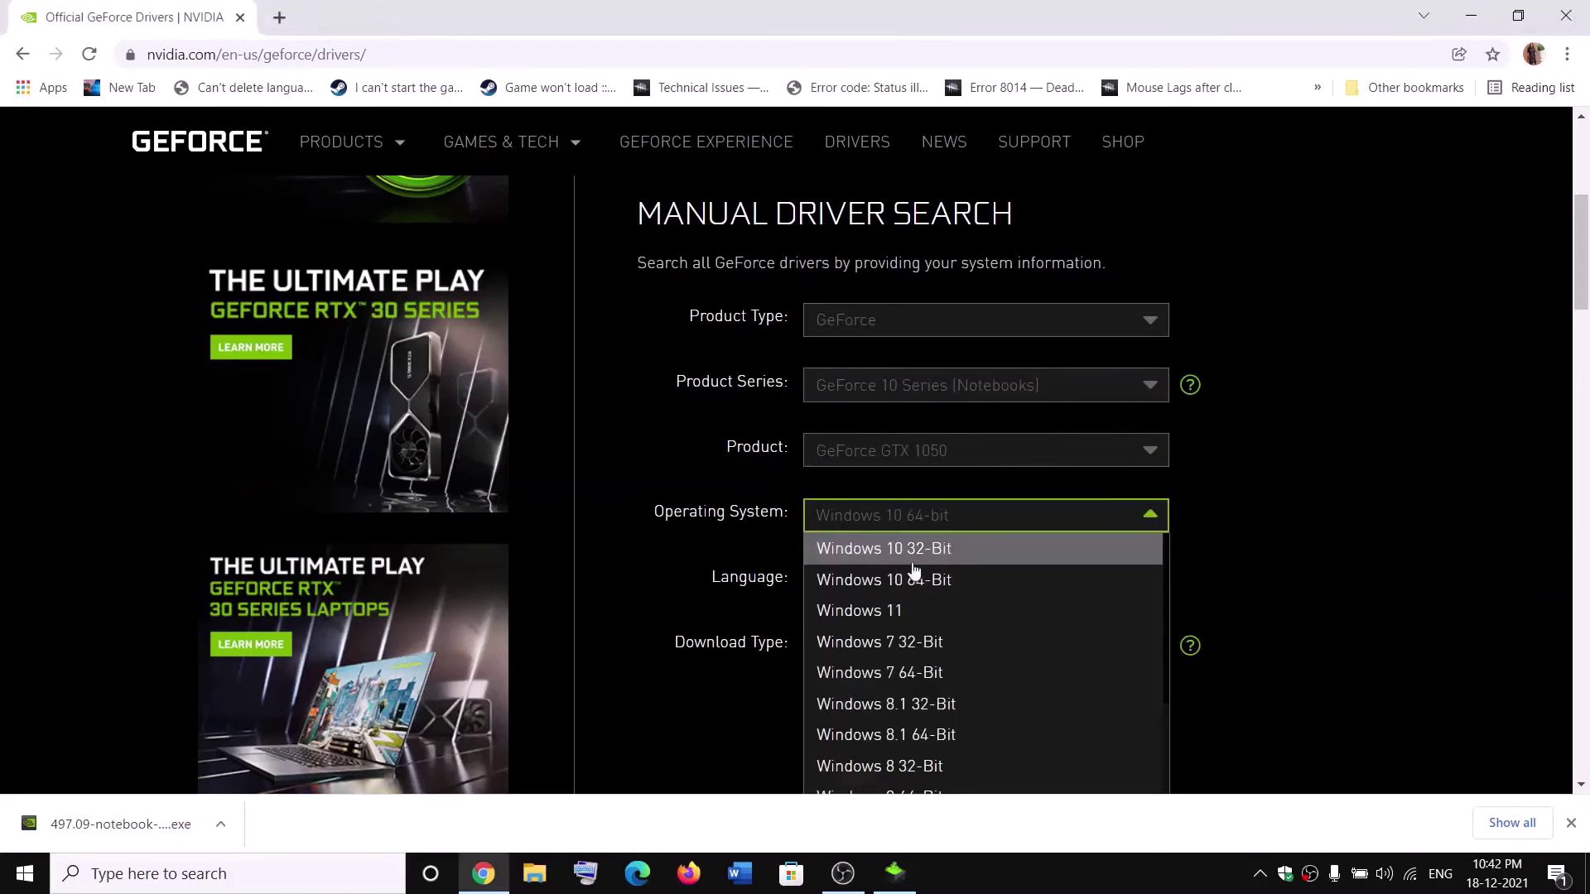
click(740, 590)
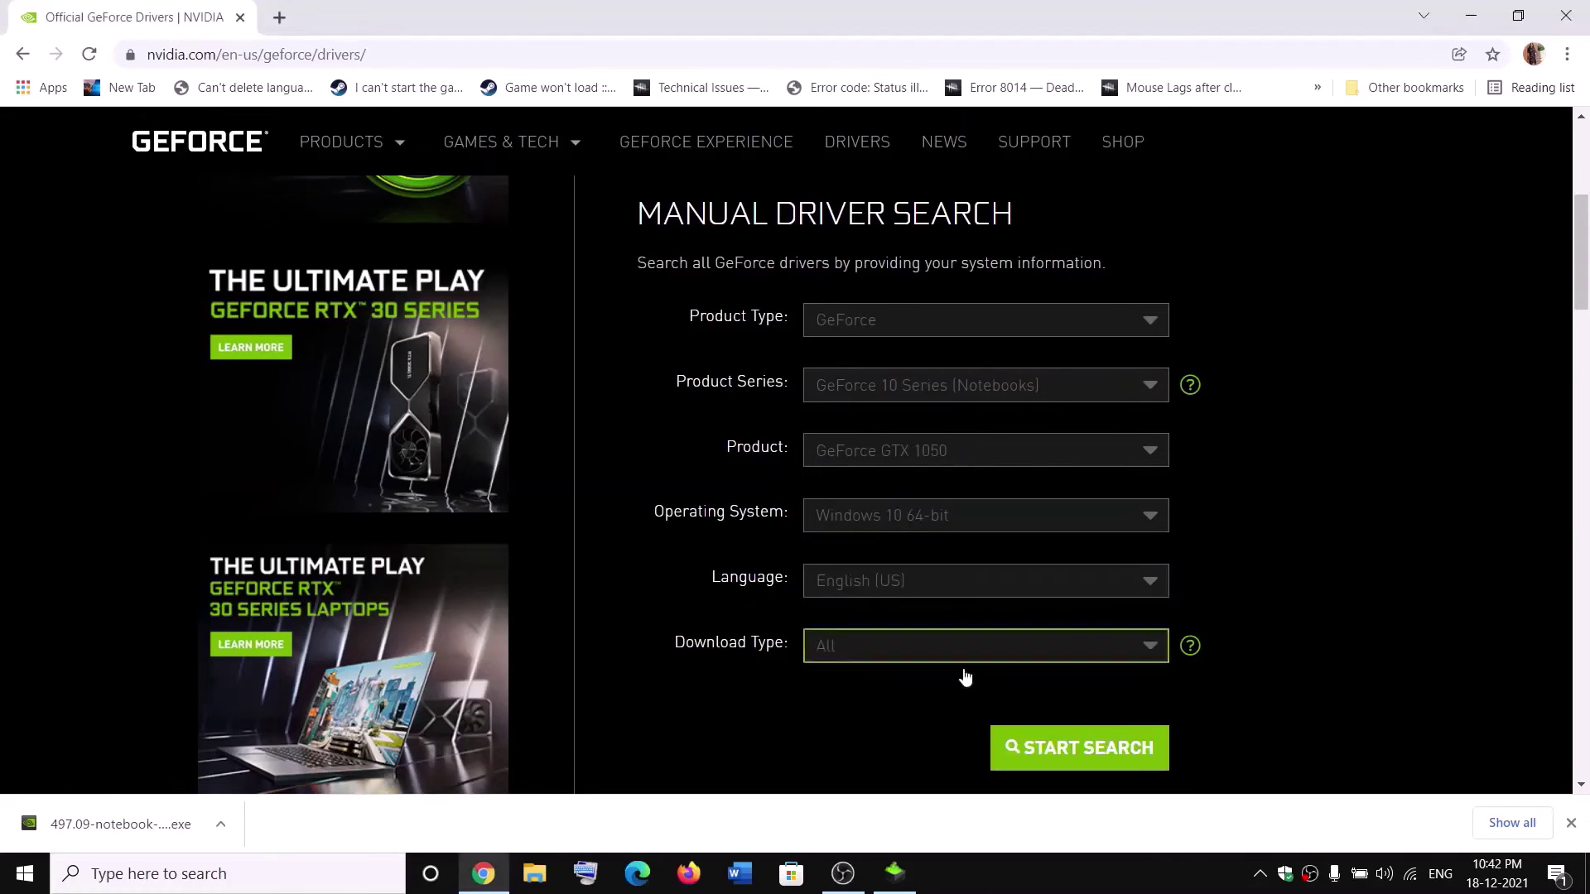
click(1085, 762)
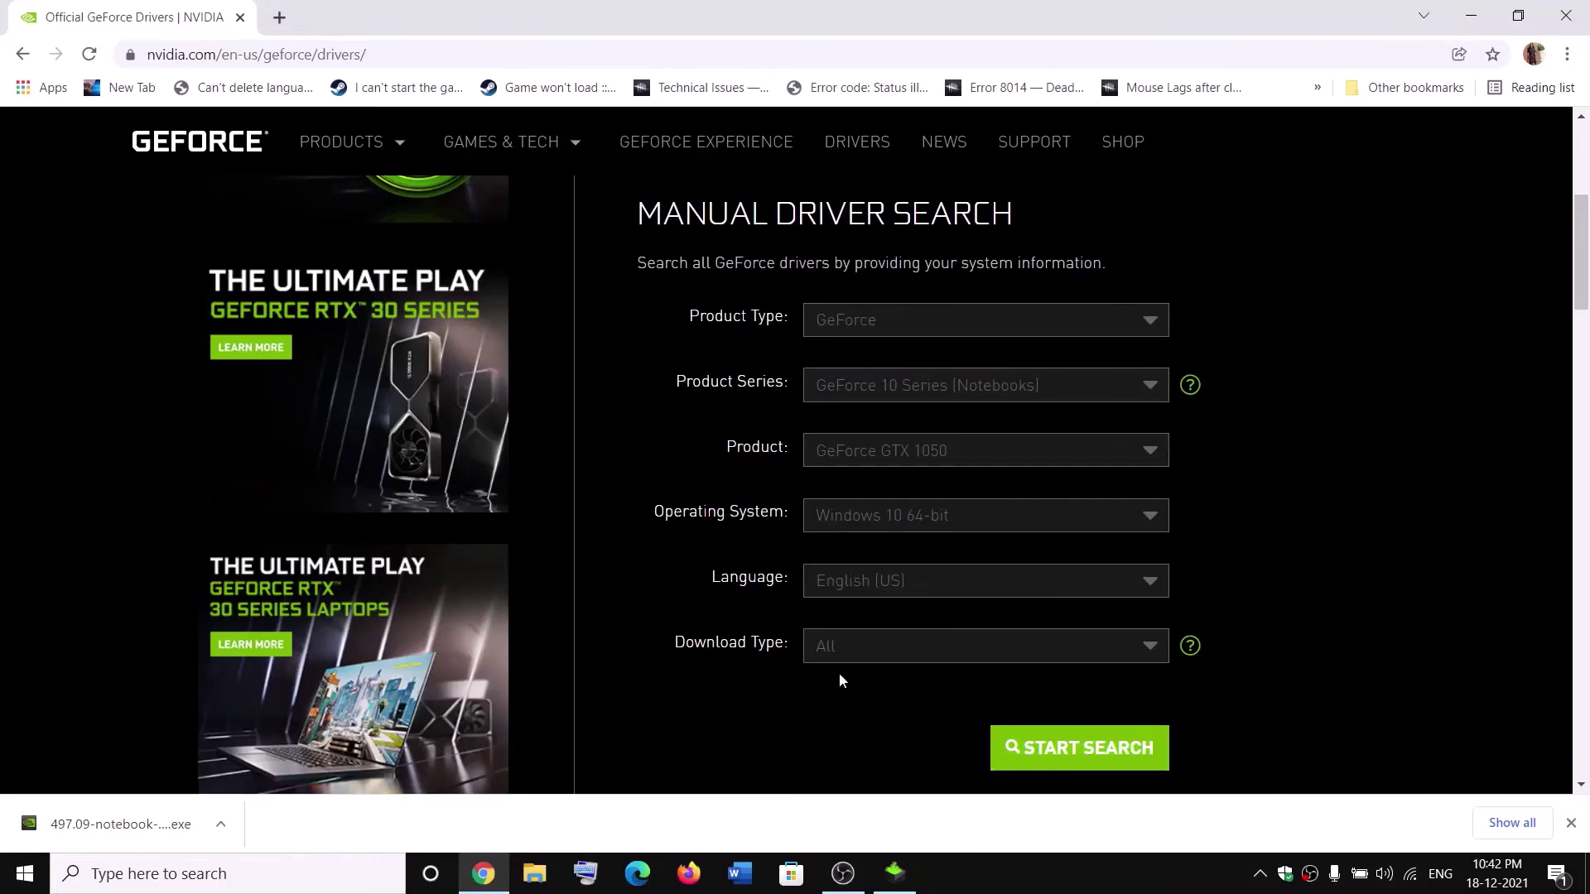
- Note the release date and open the Game Ready Driver 497.09 download page
scroll(838, 673, down, 1)
drag(671, 676, 888, 680)
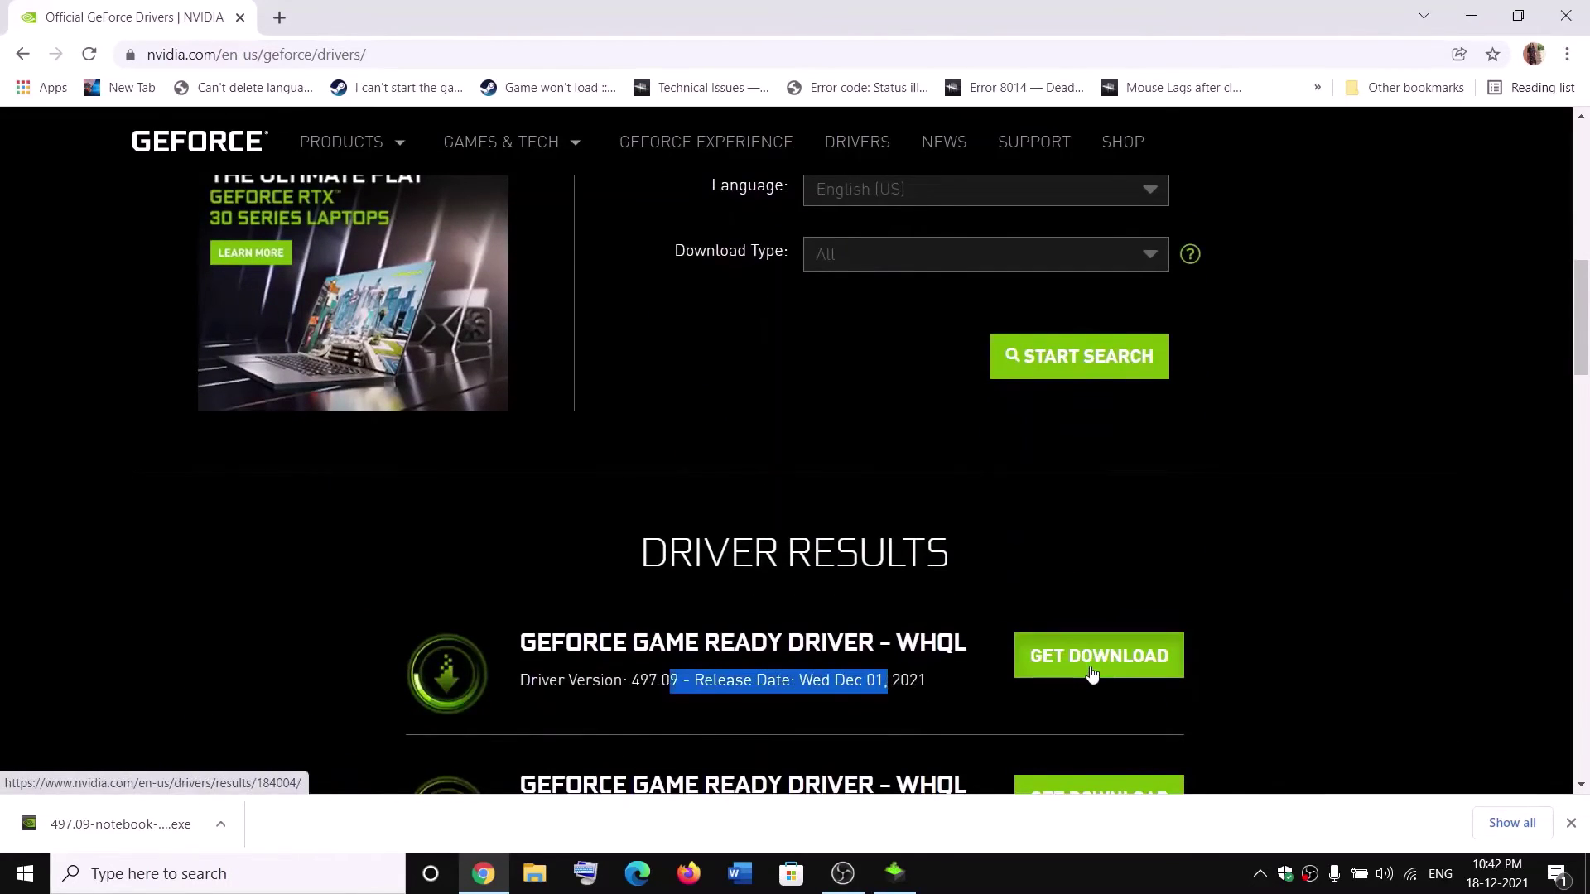
click(1092, 675)
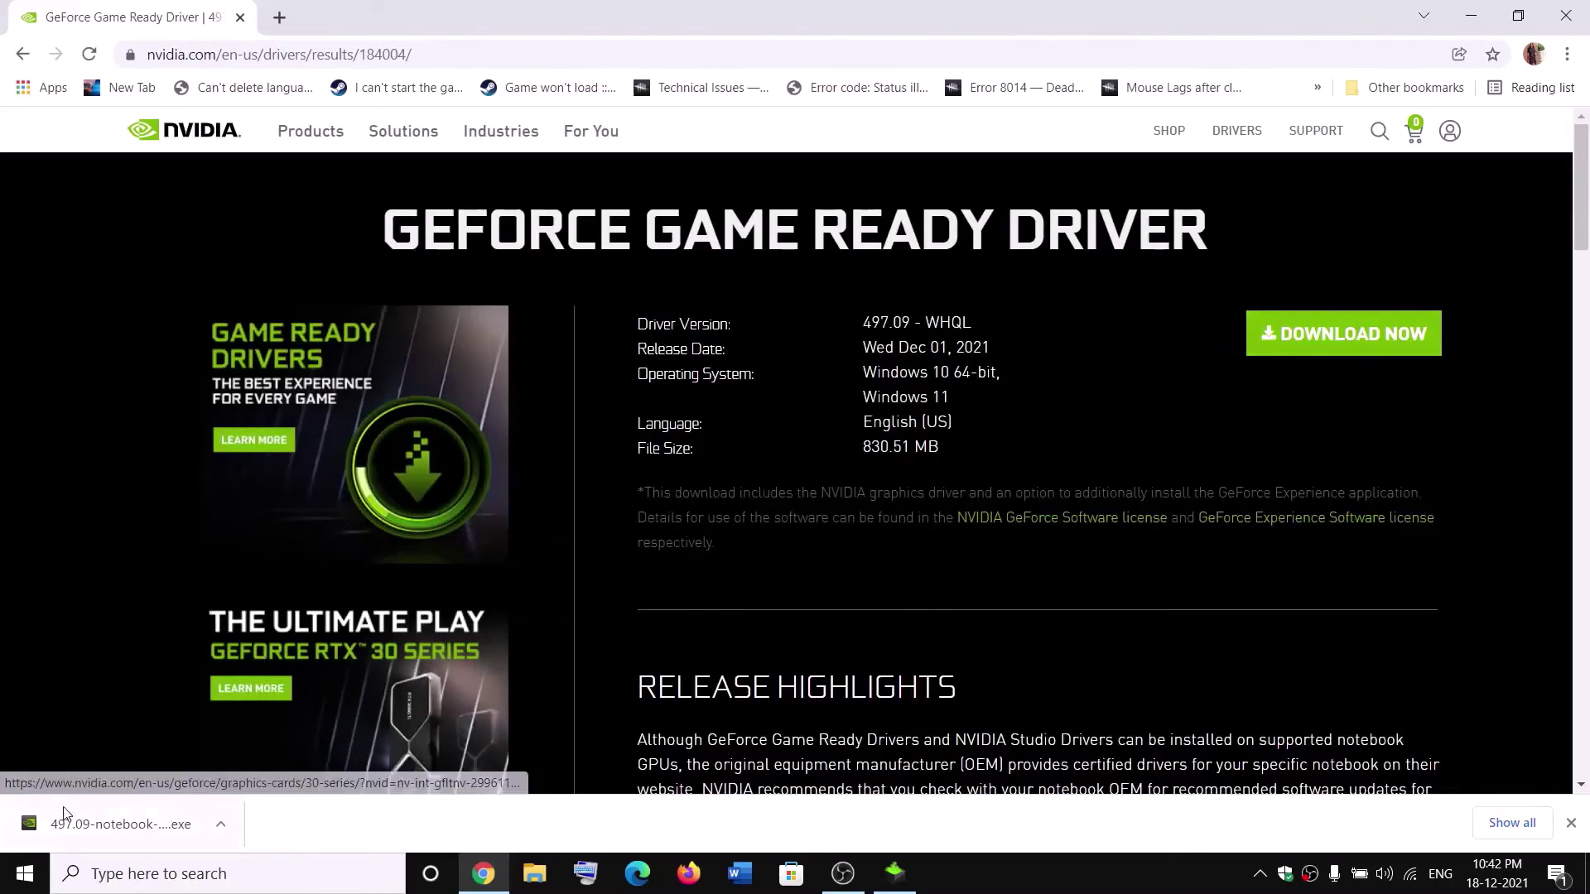
- Accept the NVIDIA license, choose Custom (Advanced), and start a clean installation of driver 497.09
click(896, 874)
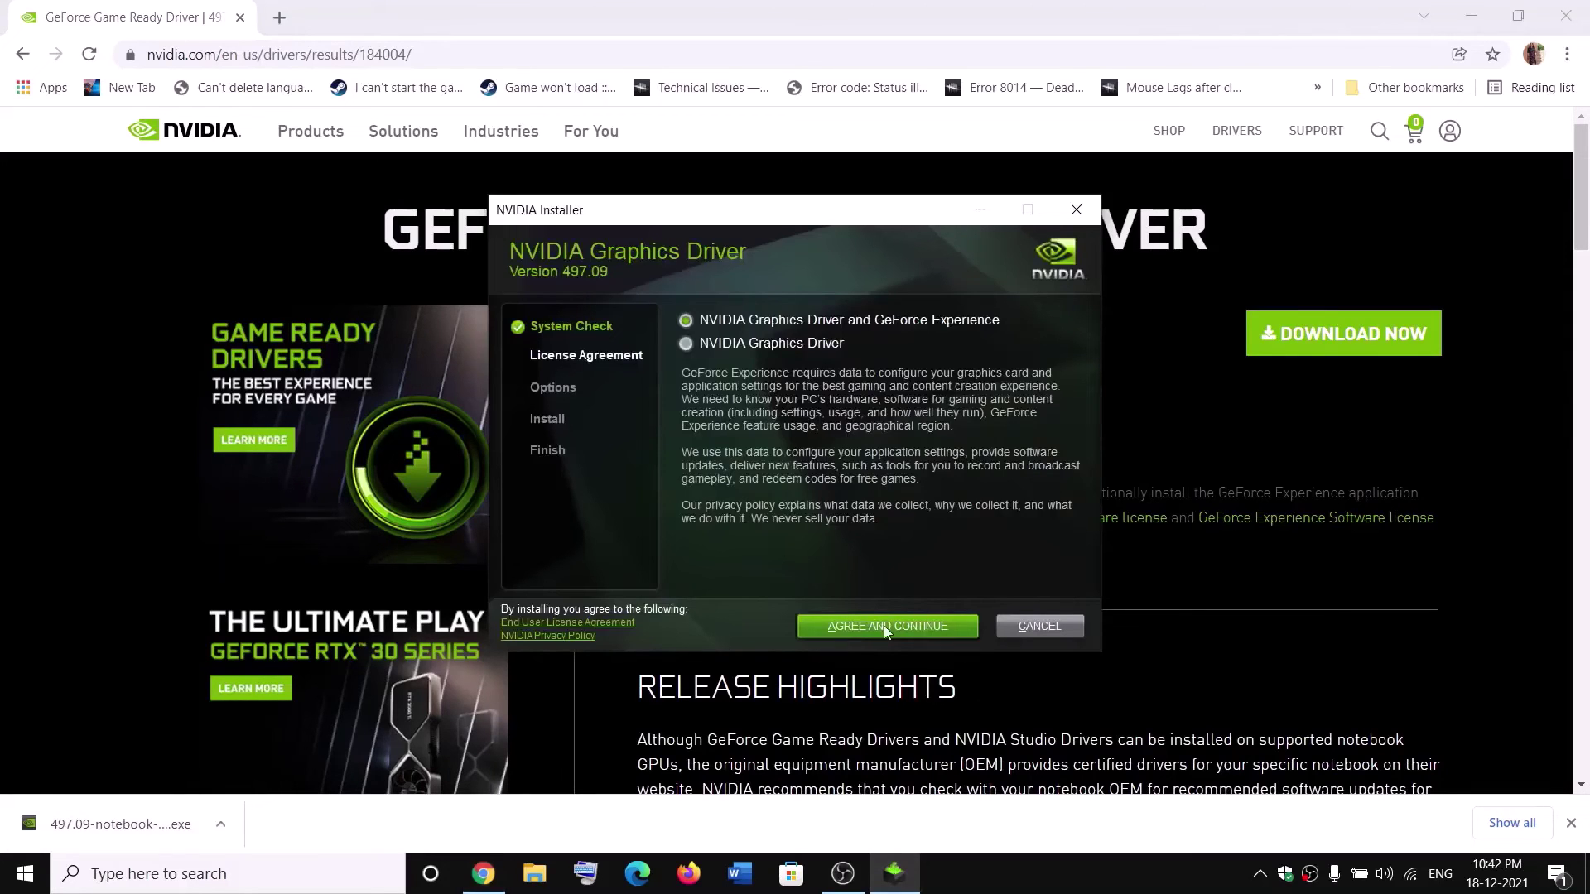
click(882, 628)
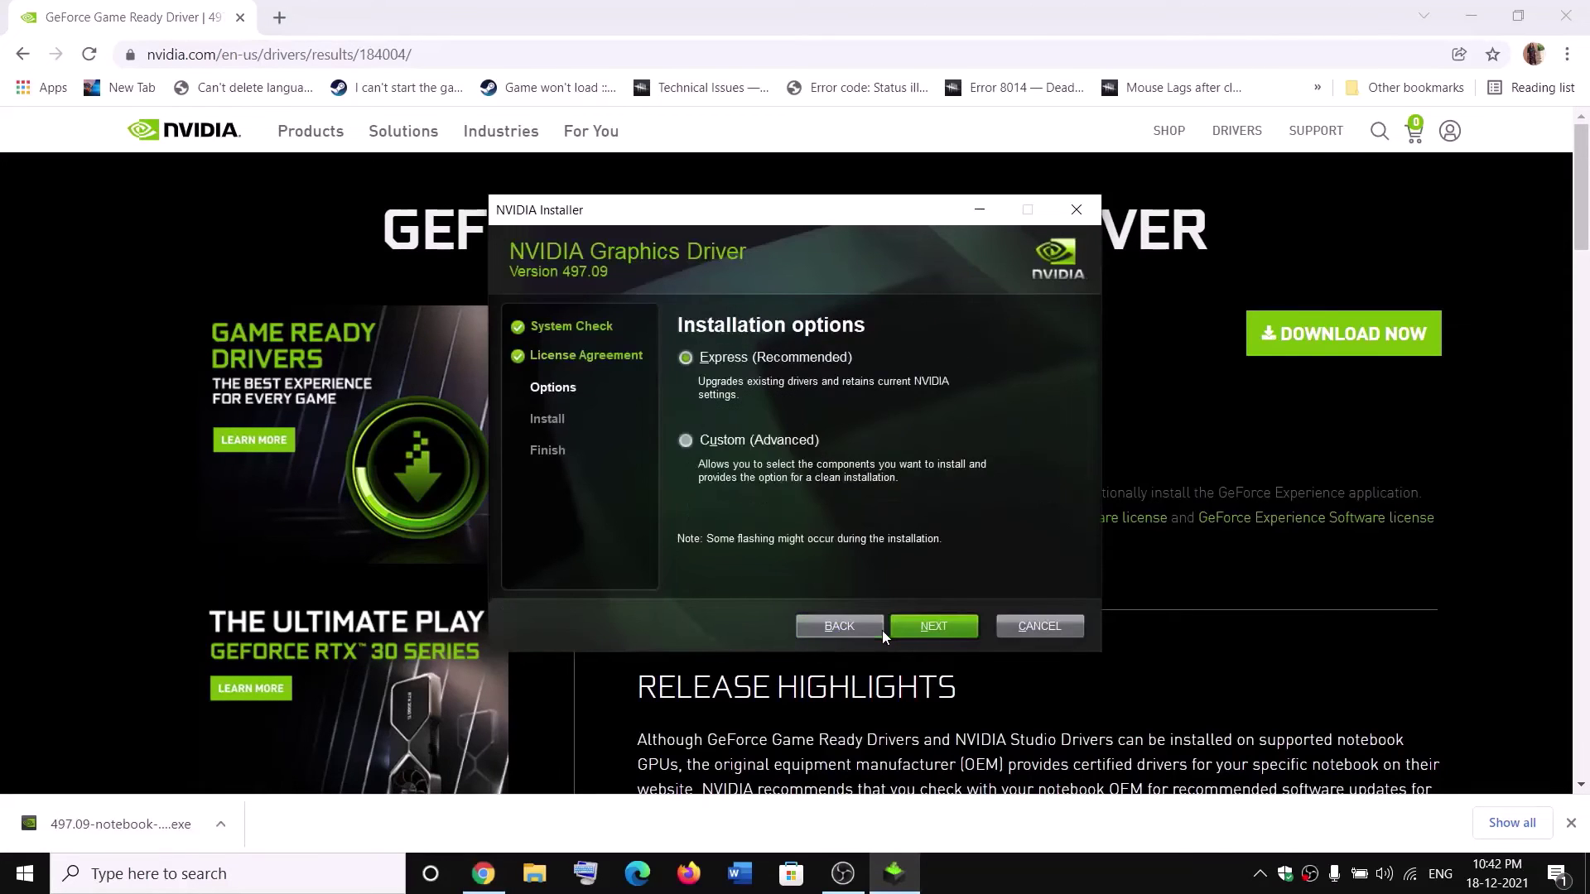
click(742, 440)
click(924, 626)
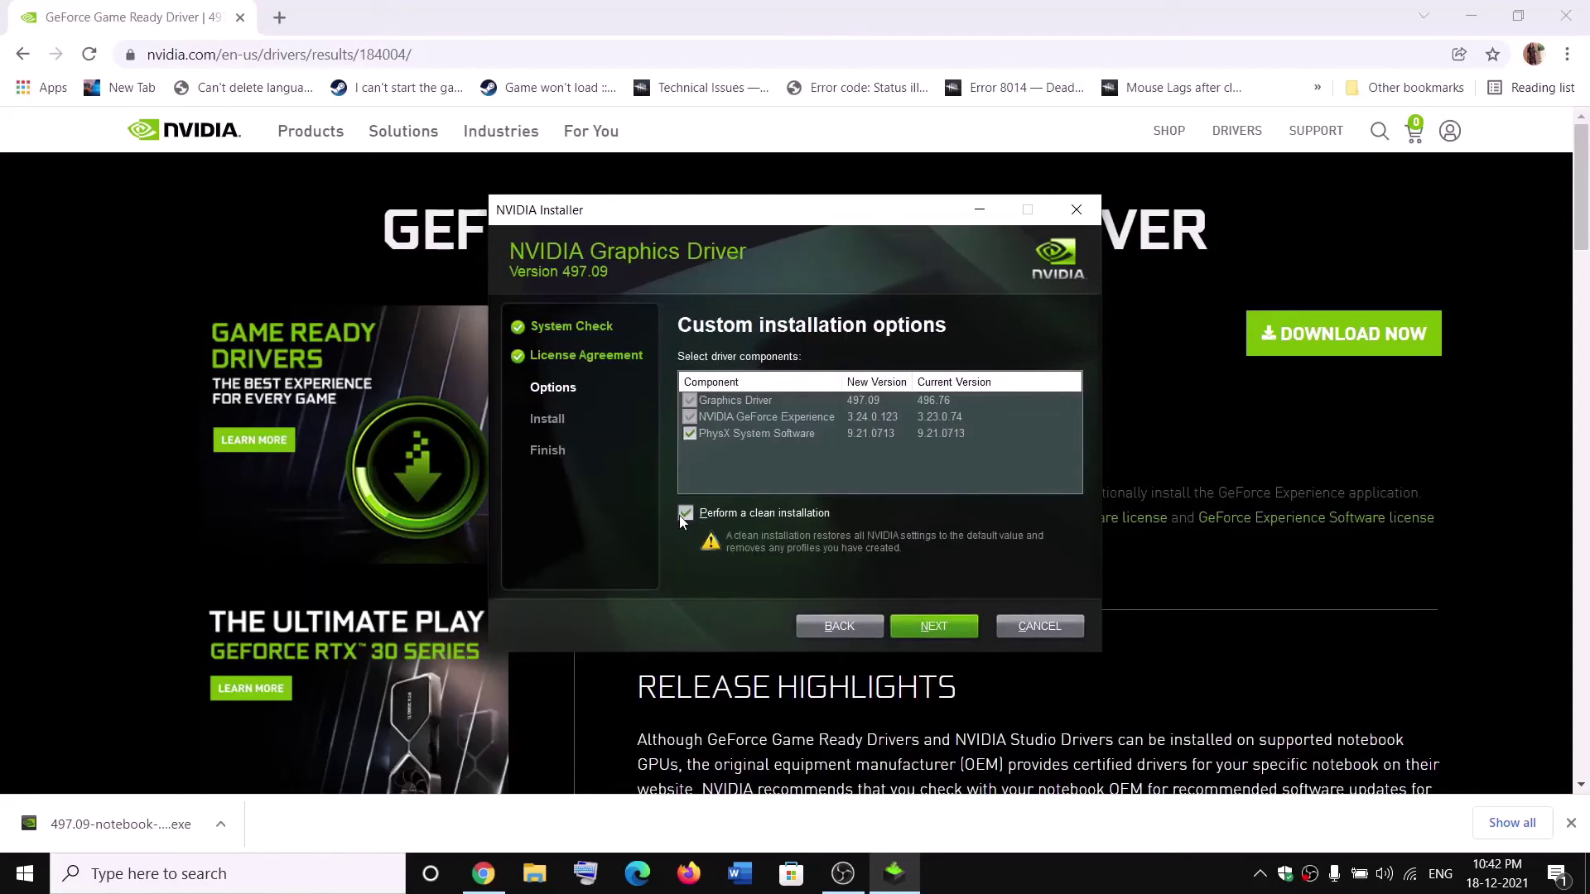
click(950, 623)
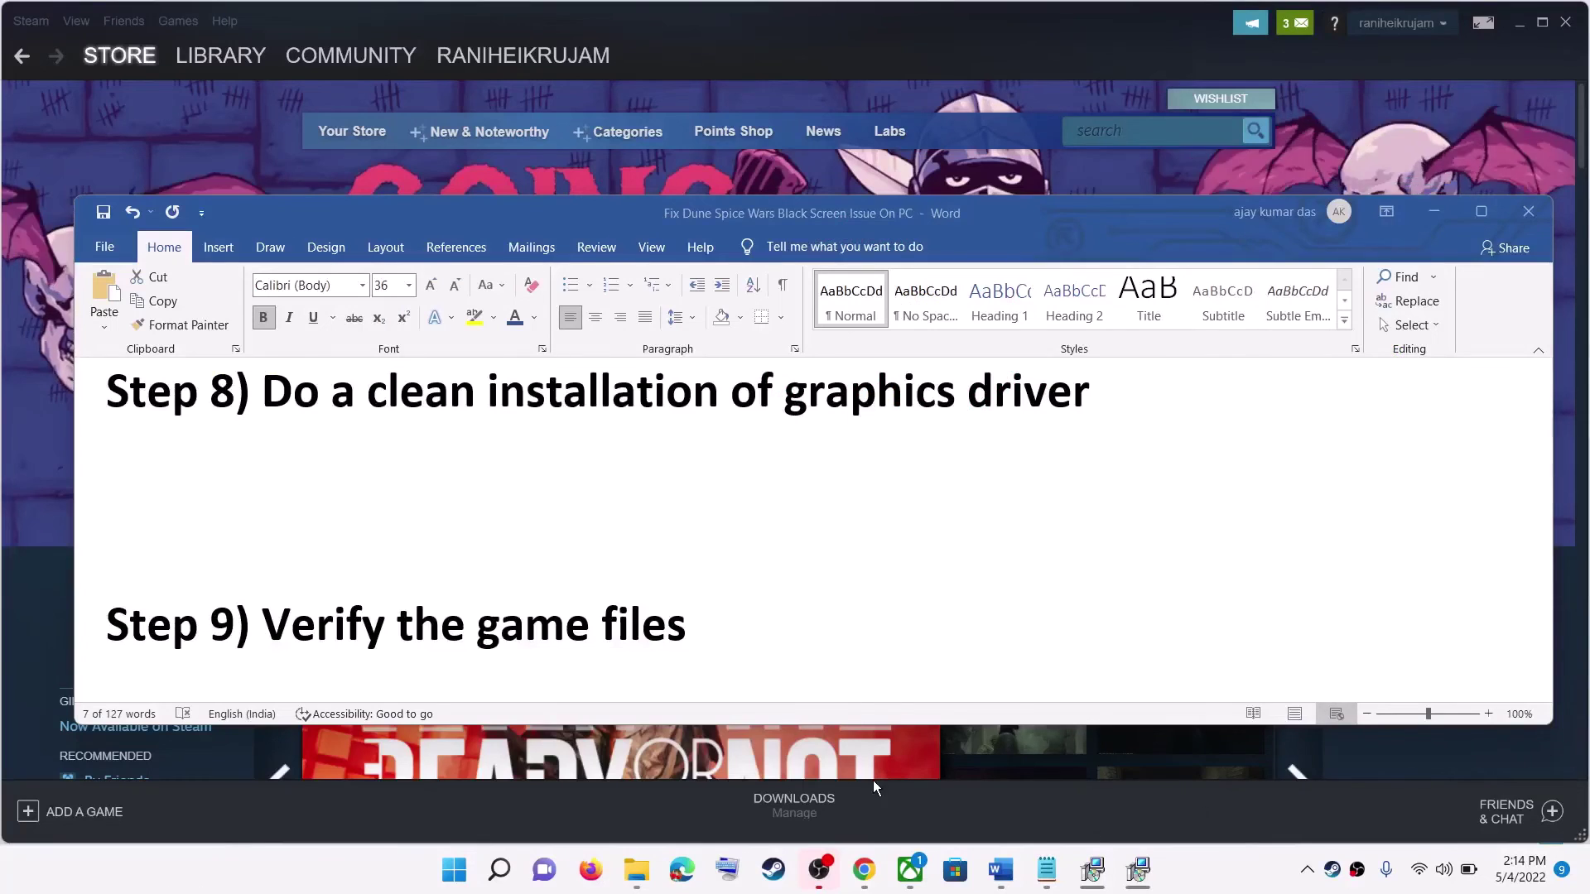
- Highlight the driver and verify-files steps, then open BABYLON'S FALL's Properties in the Steam Library
drag(263, 391, 1089, 396)
drag(263, 627, 687, 646)
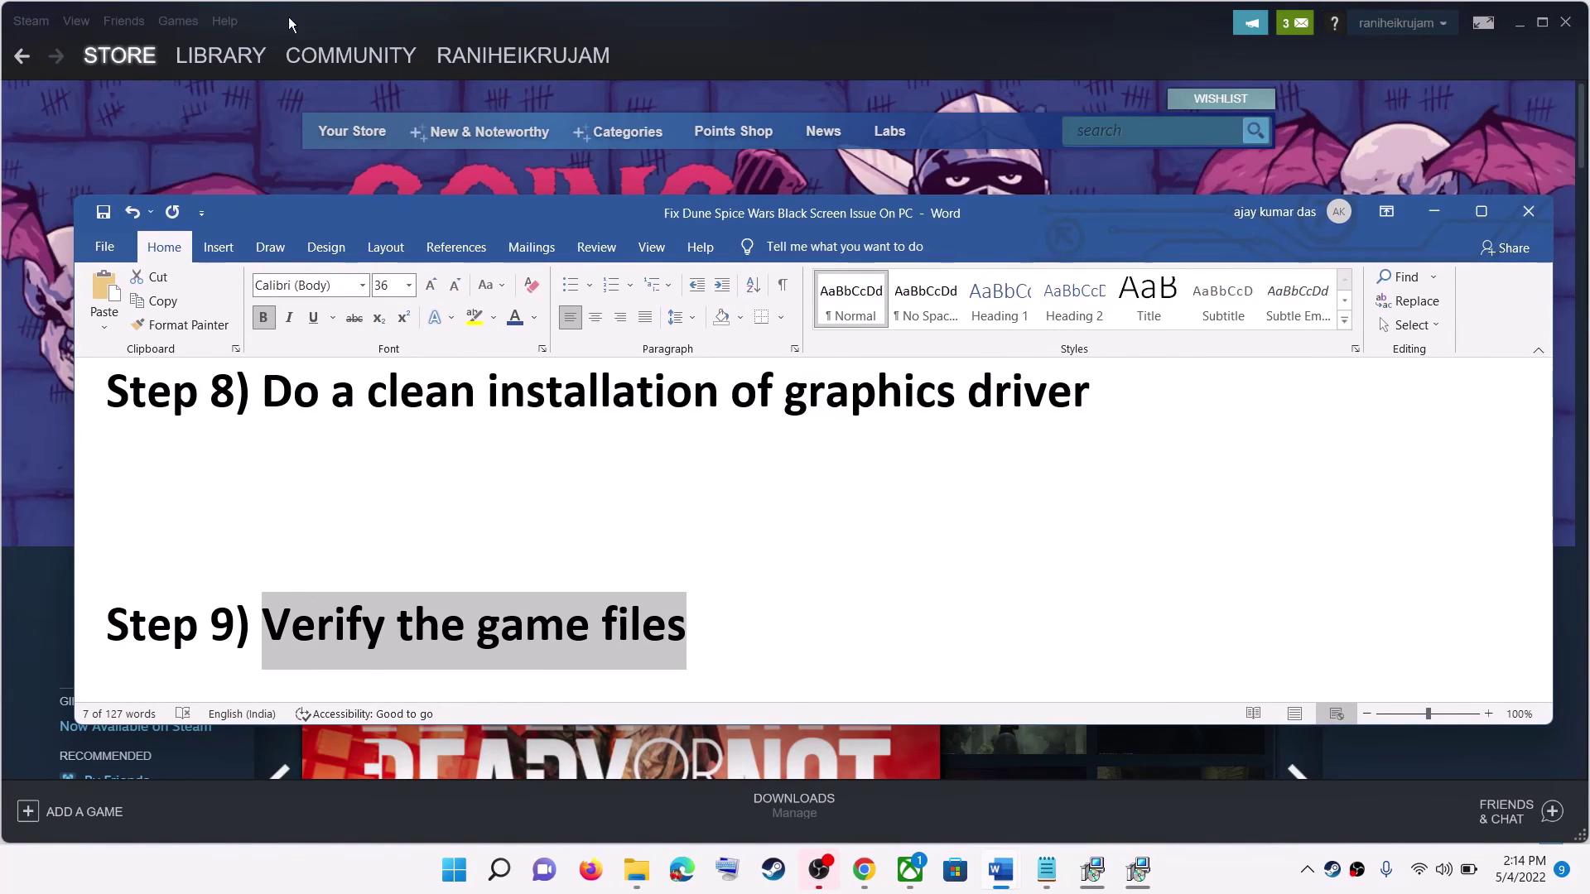
click(219, 53)
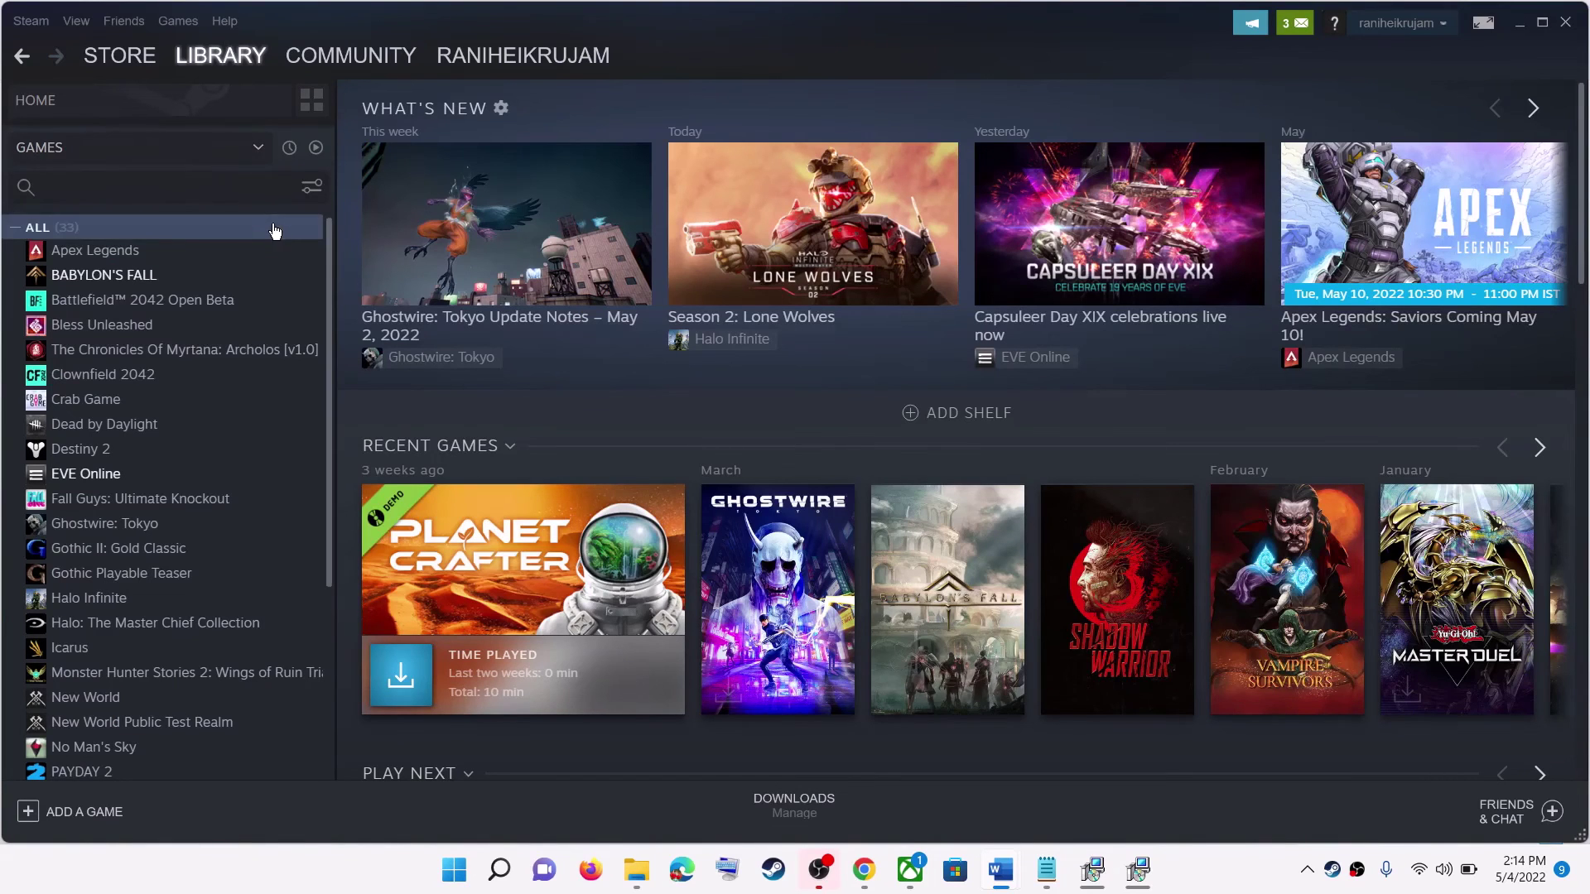
right_click(144, 283)
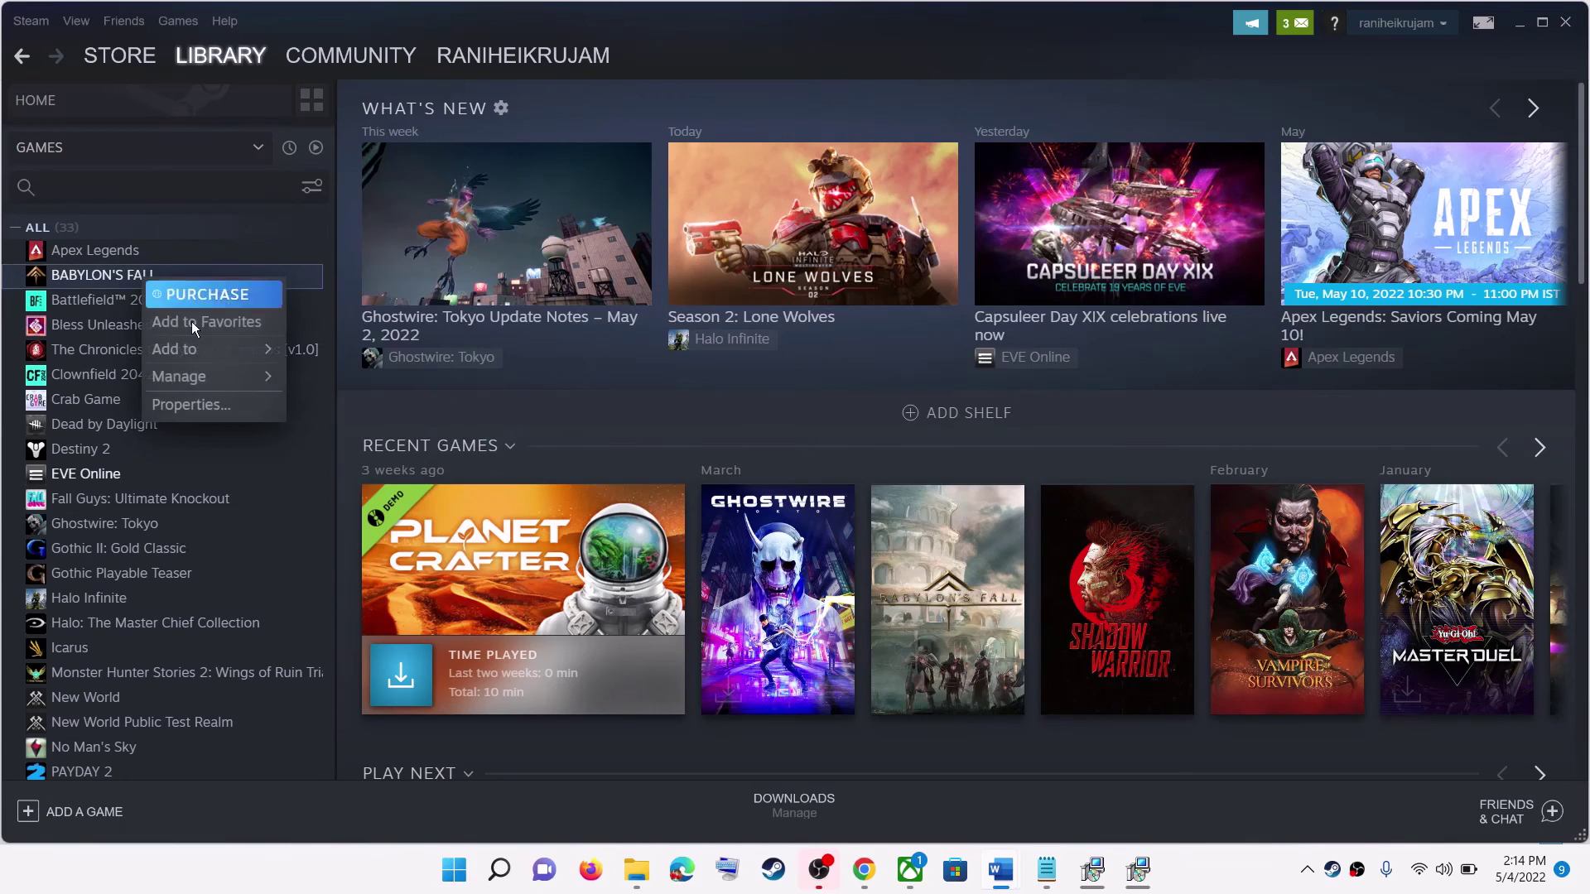
click(205, 397)
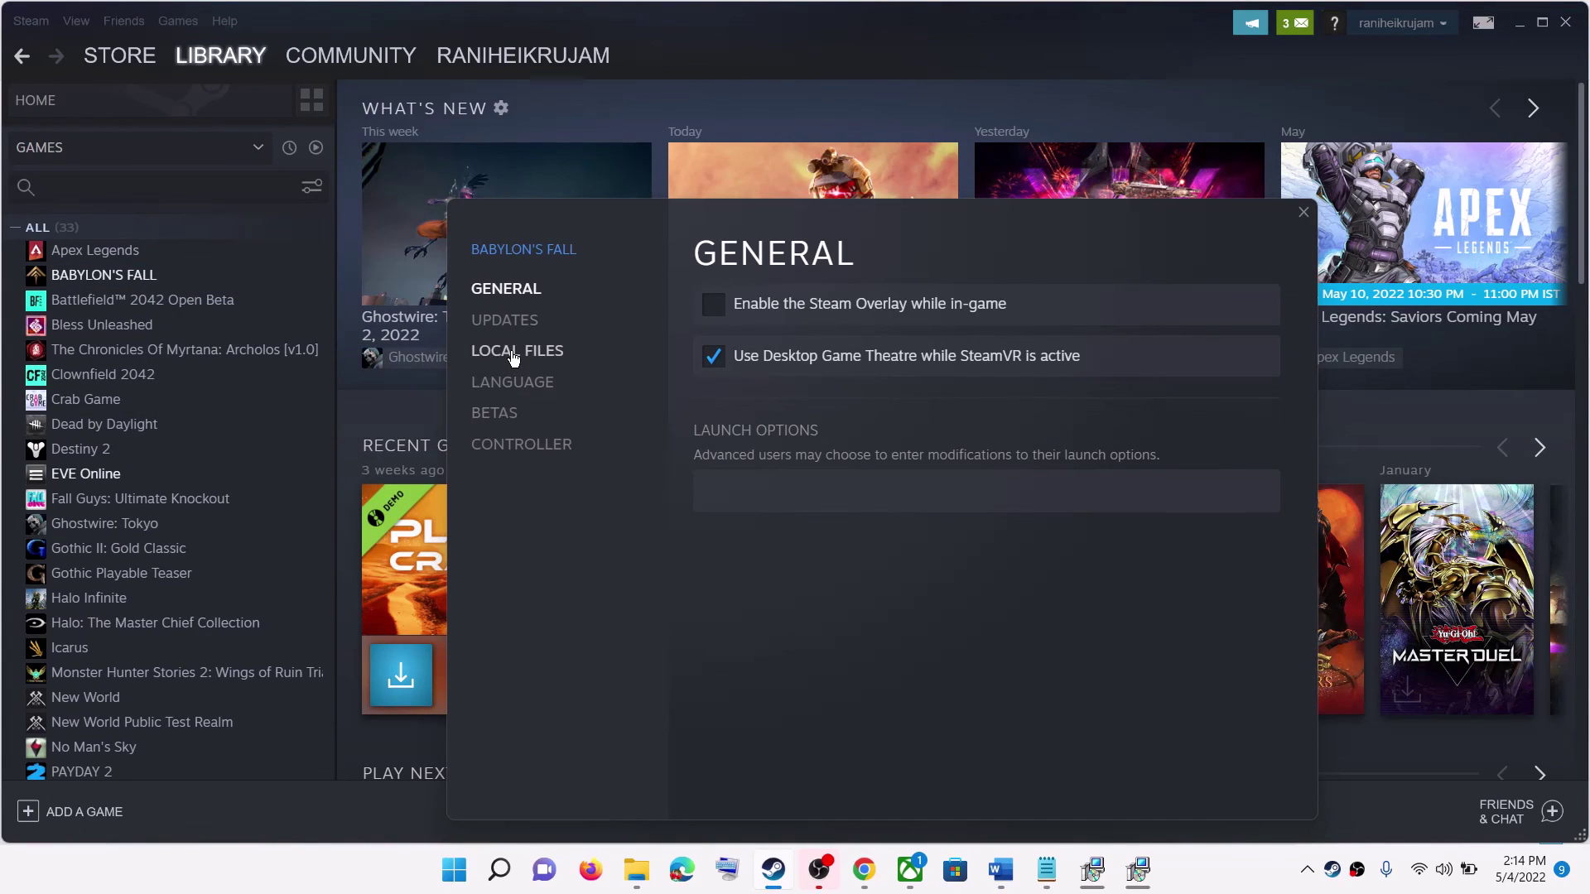
- View BABYLON'S FALL's Local Files options, then close Properties with Esc
click(512, 356)
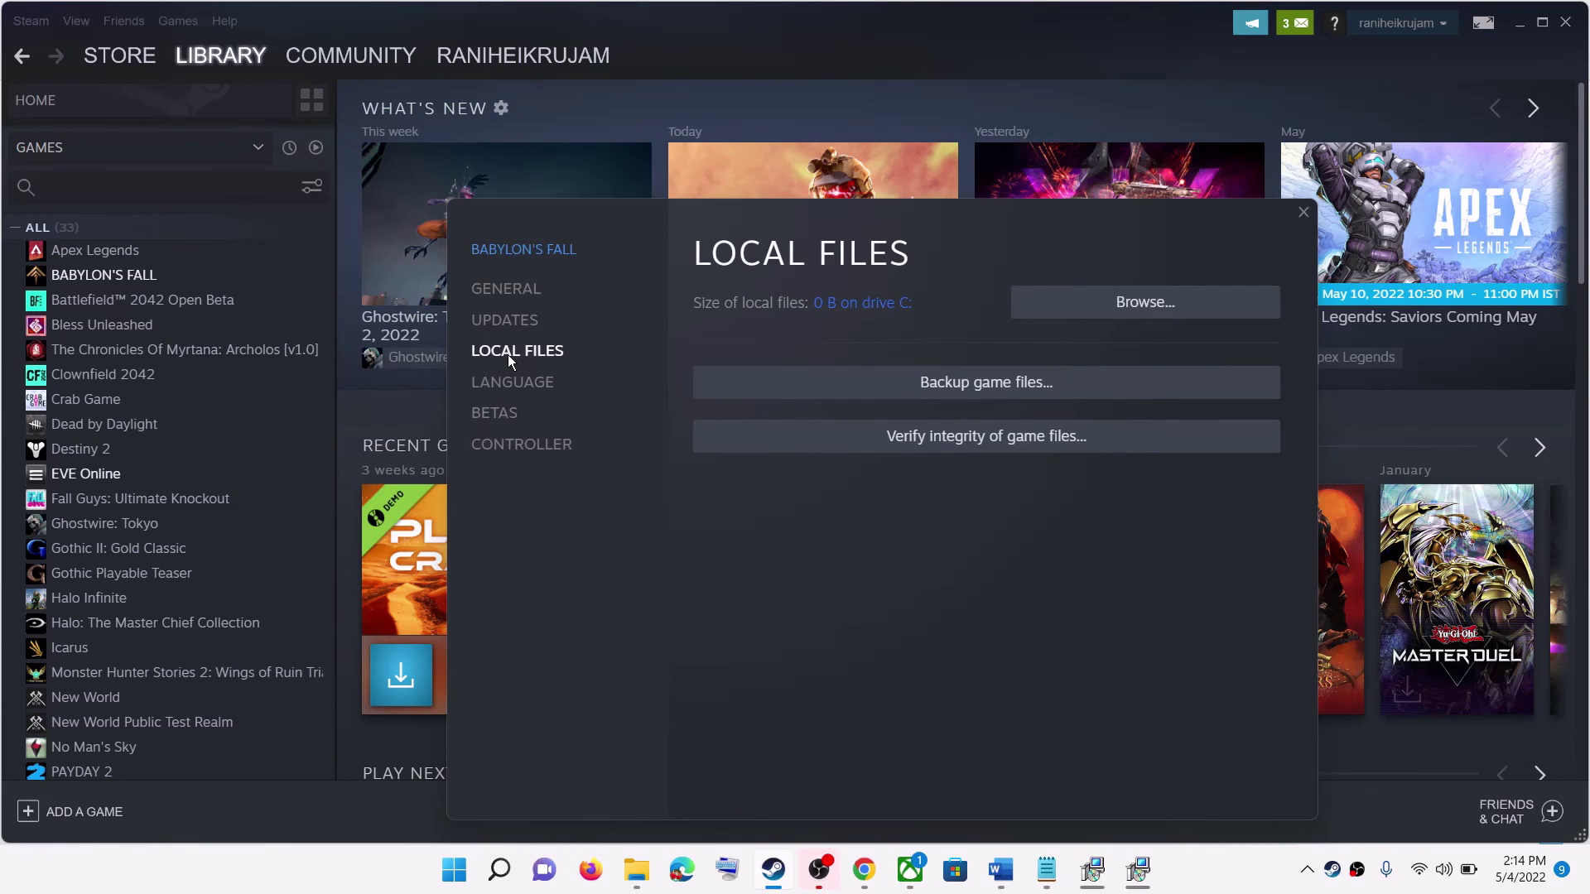
key(Escape)
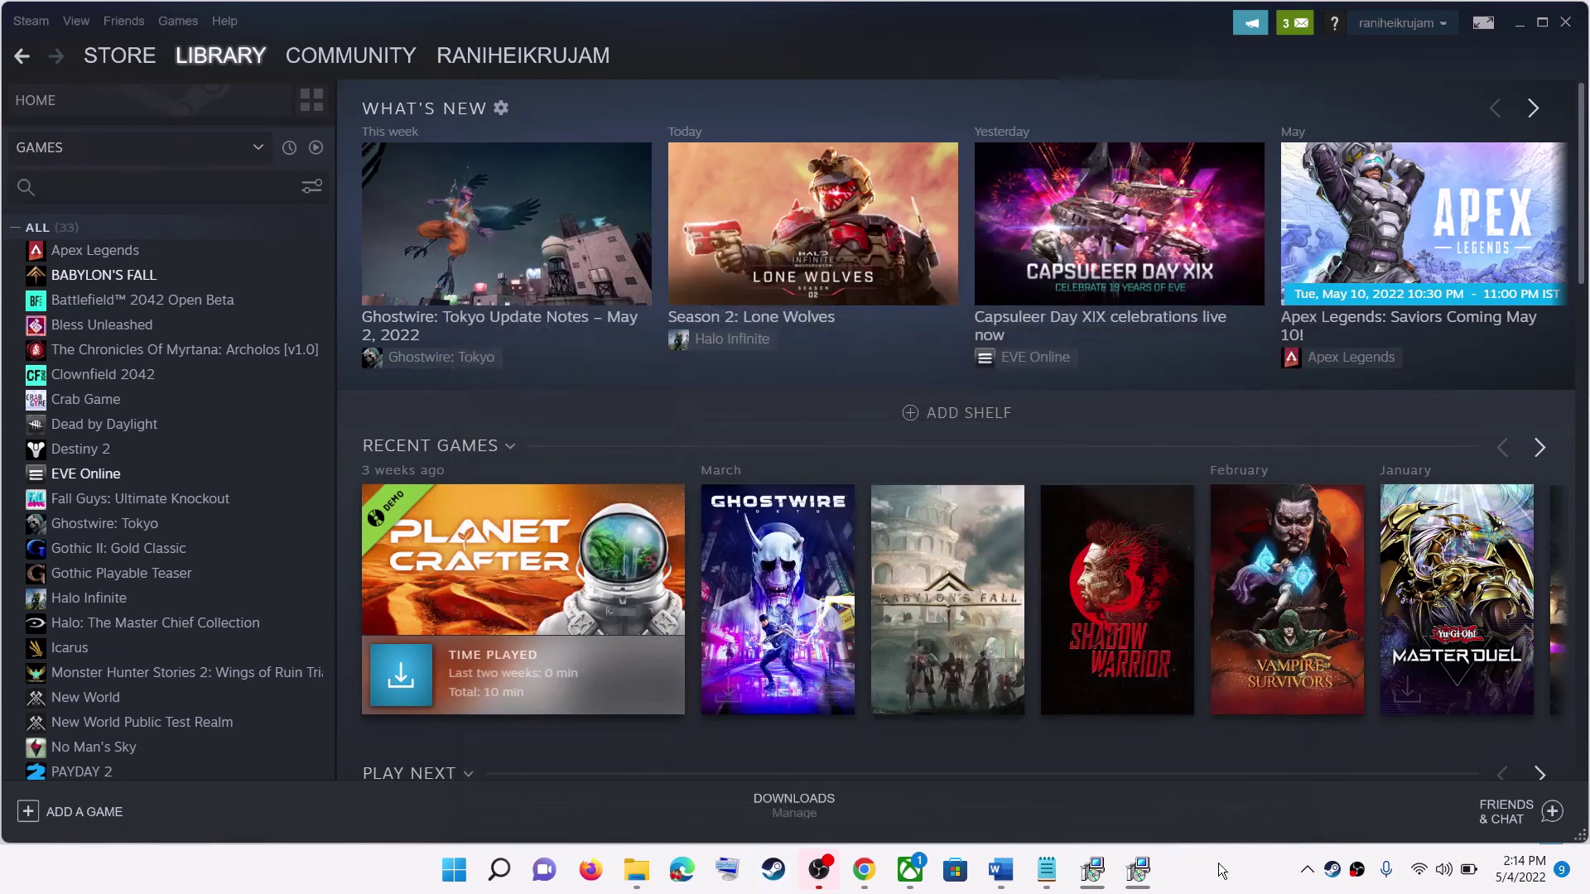
mouse_move(1112, 884)
- Bring the Fix Dune Spice Wars guide to the front and scroll up to its title and Step 1
mouse_move(1004, 879)
click(927, 770)
scroll(1027, 526, up, 5)
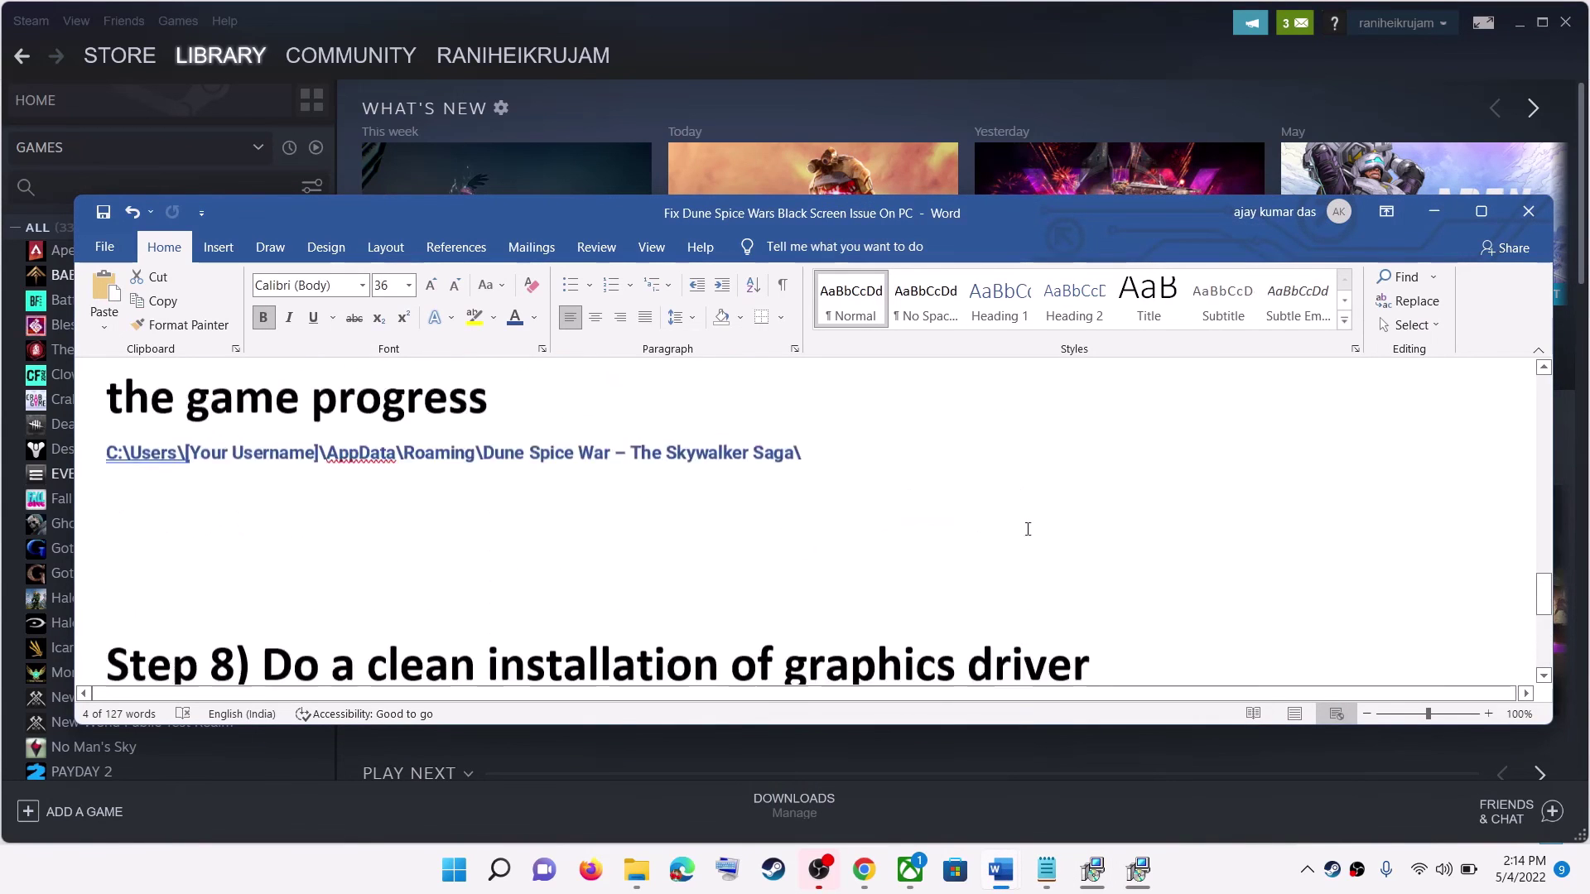
scroll(991, 451, up, 15)
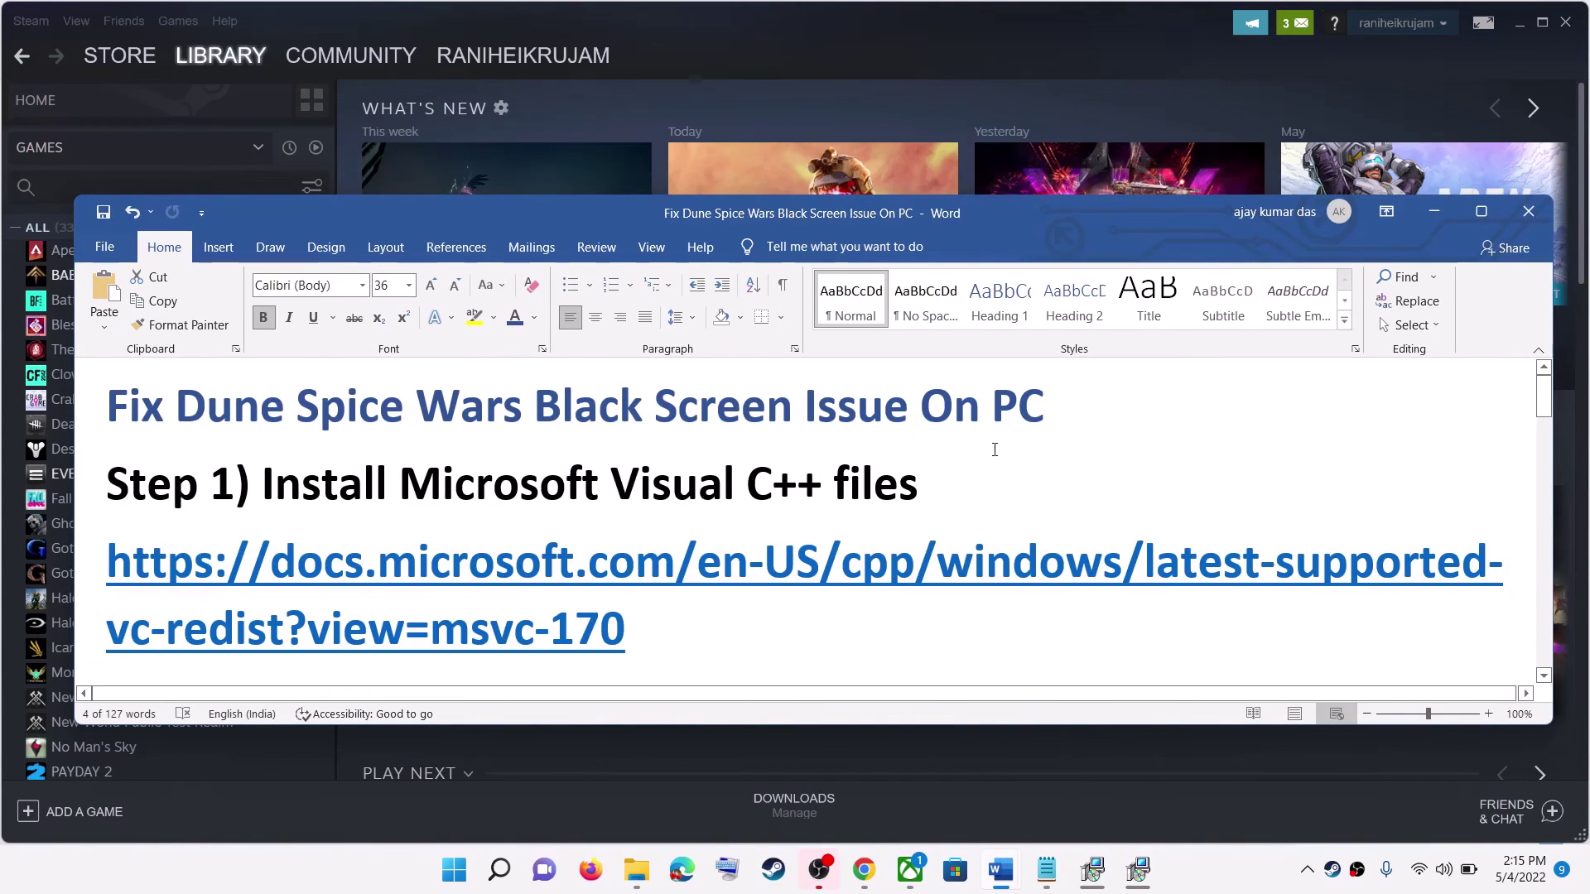